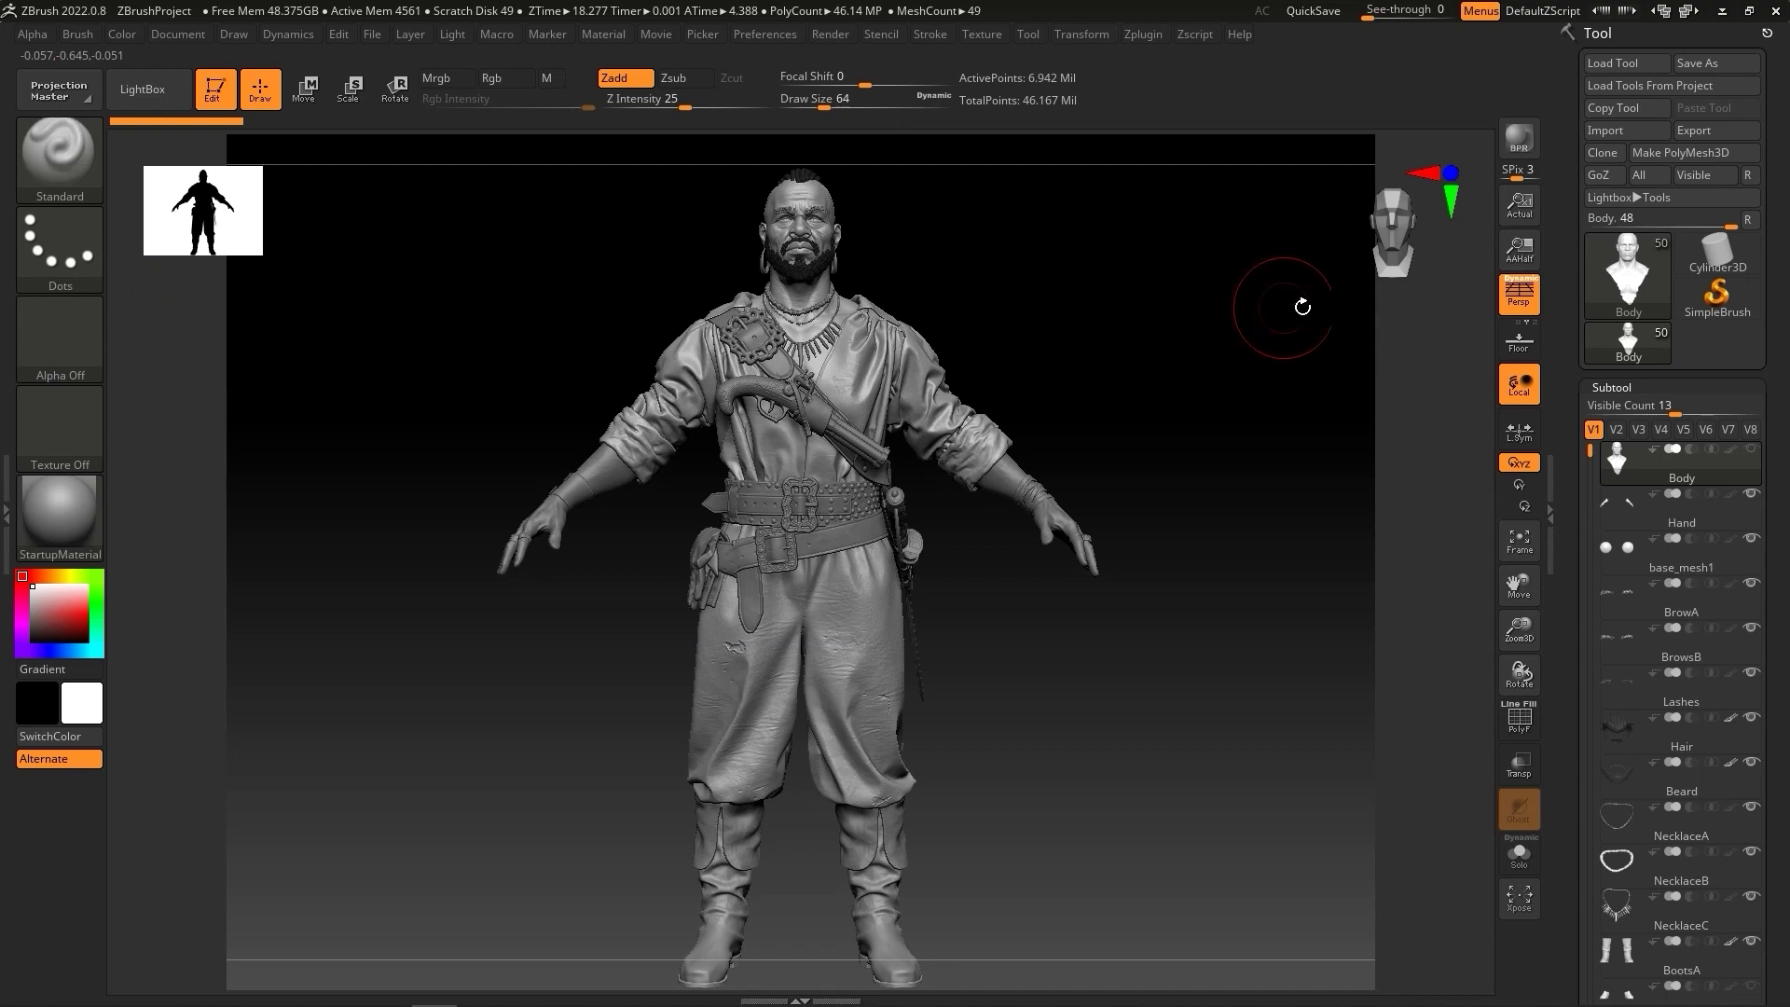
# Step: Send all SubTools through GoZ to Character Creator 4 and import them there as merged props
pyautogui.moveTo(1602, 313)
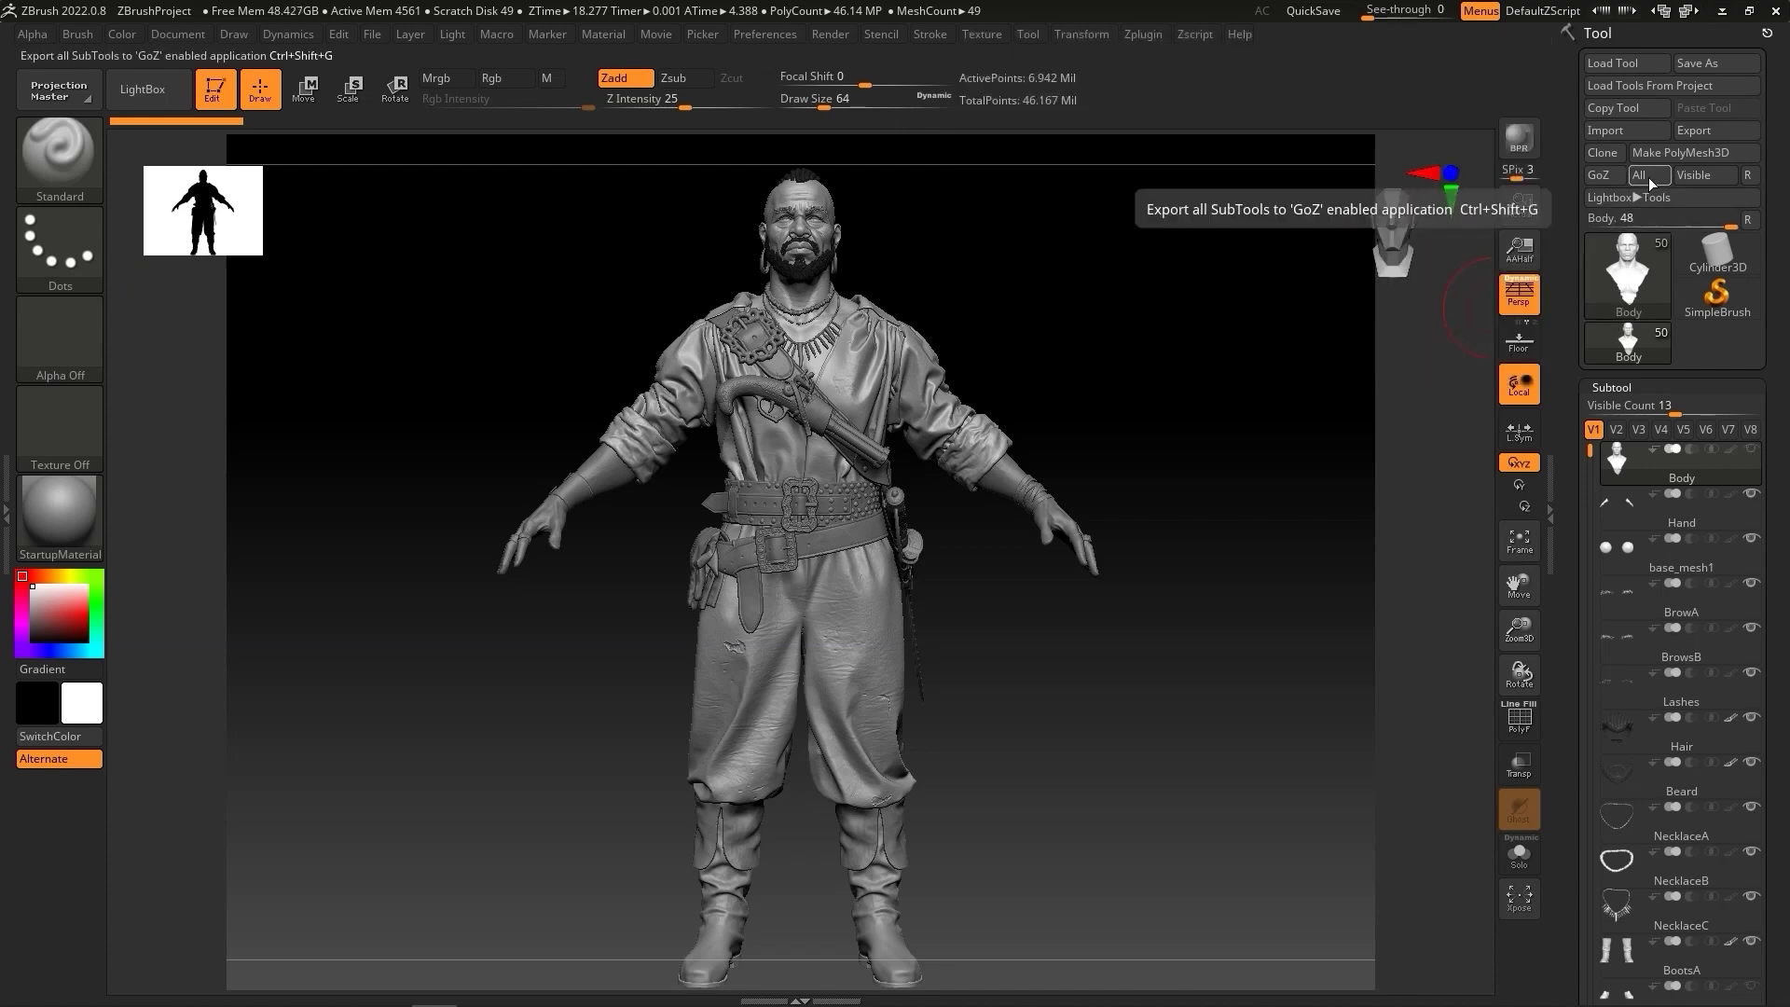
pyautogui.click(1648, 177)
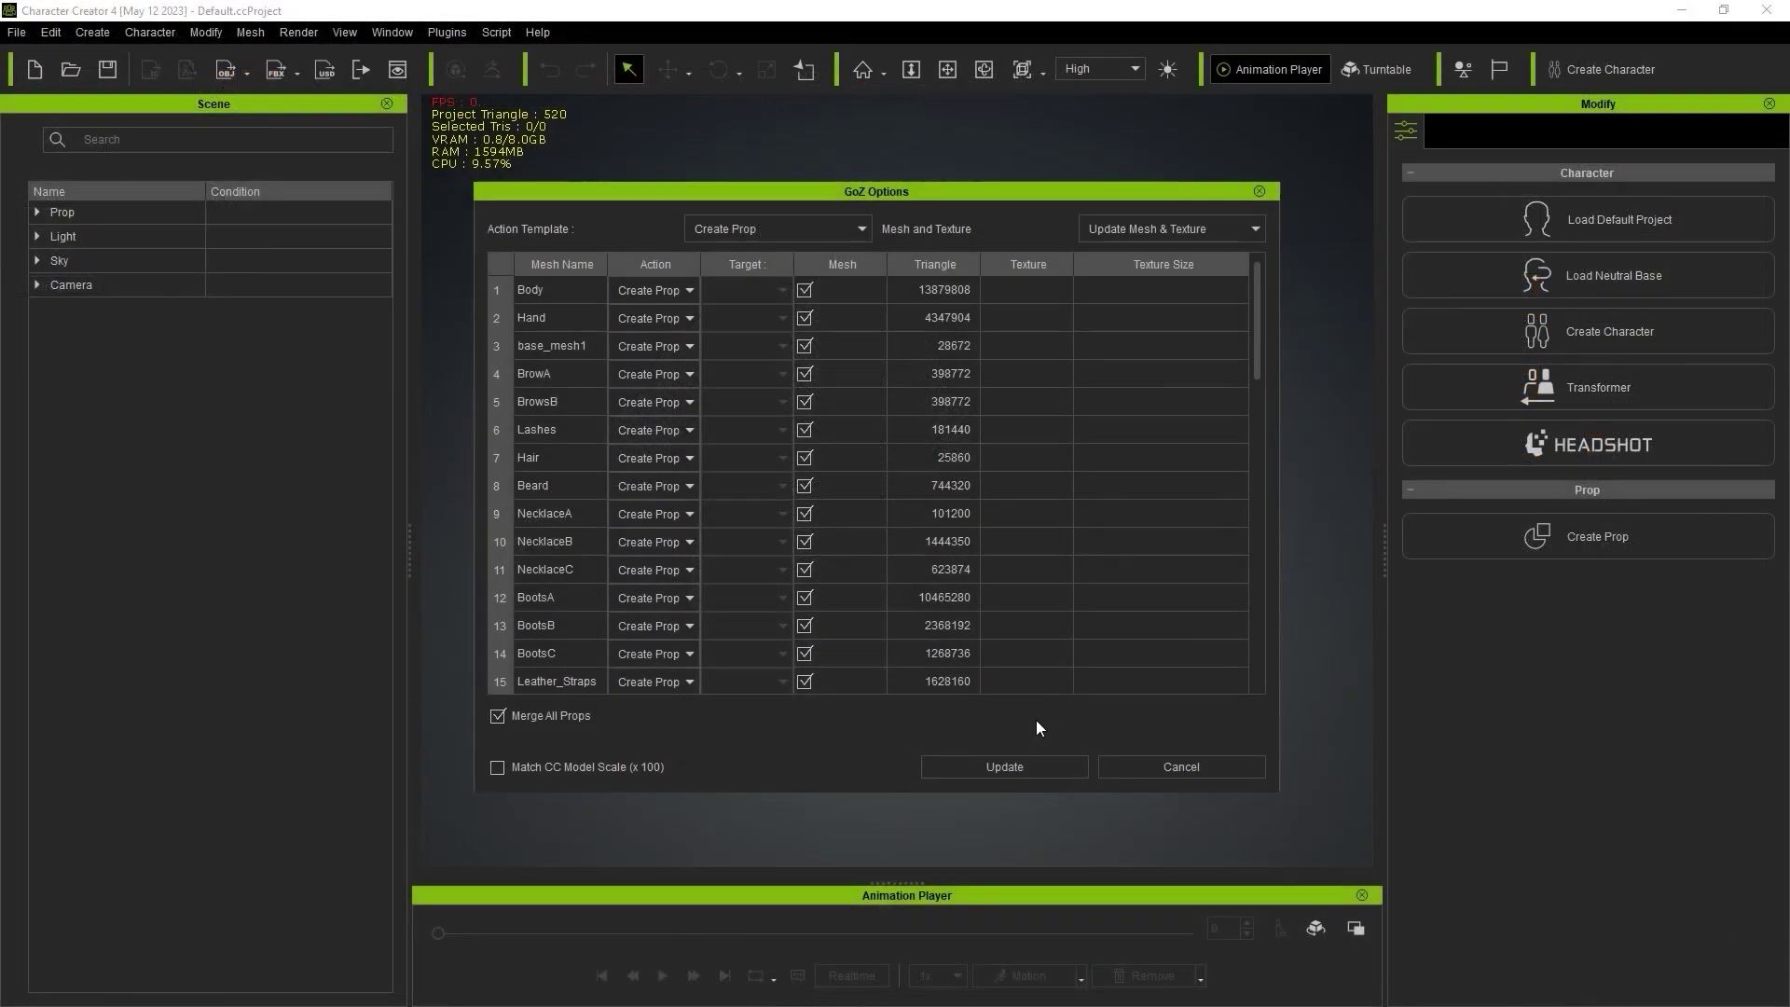
pyautogui.moveTo(1259, 350); pyautogui.dragTo(1240, 307)
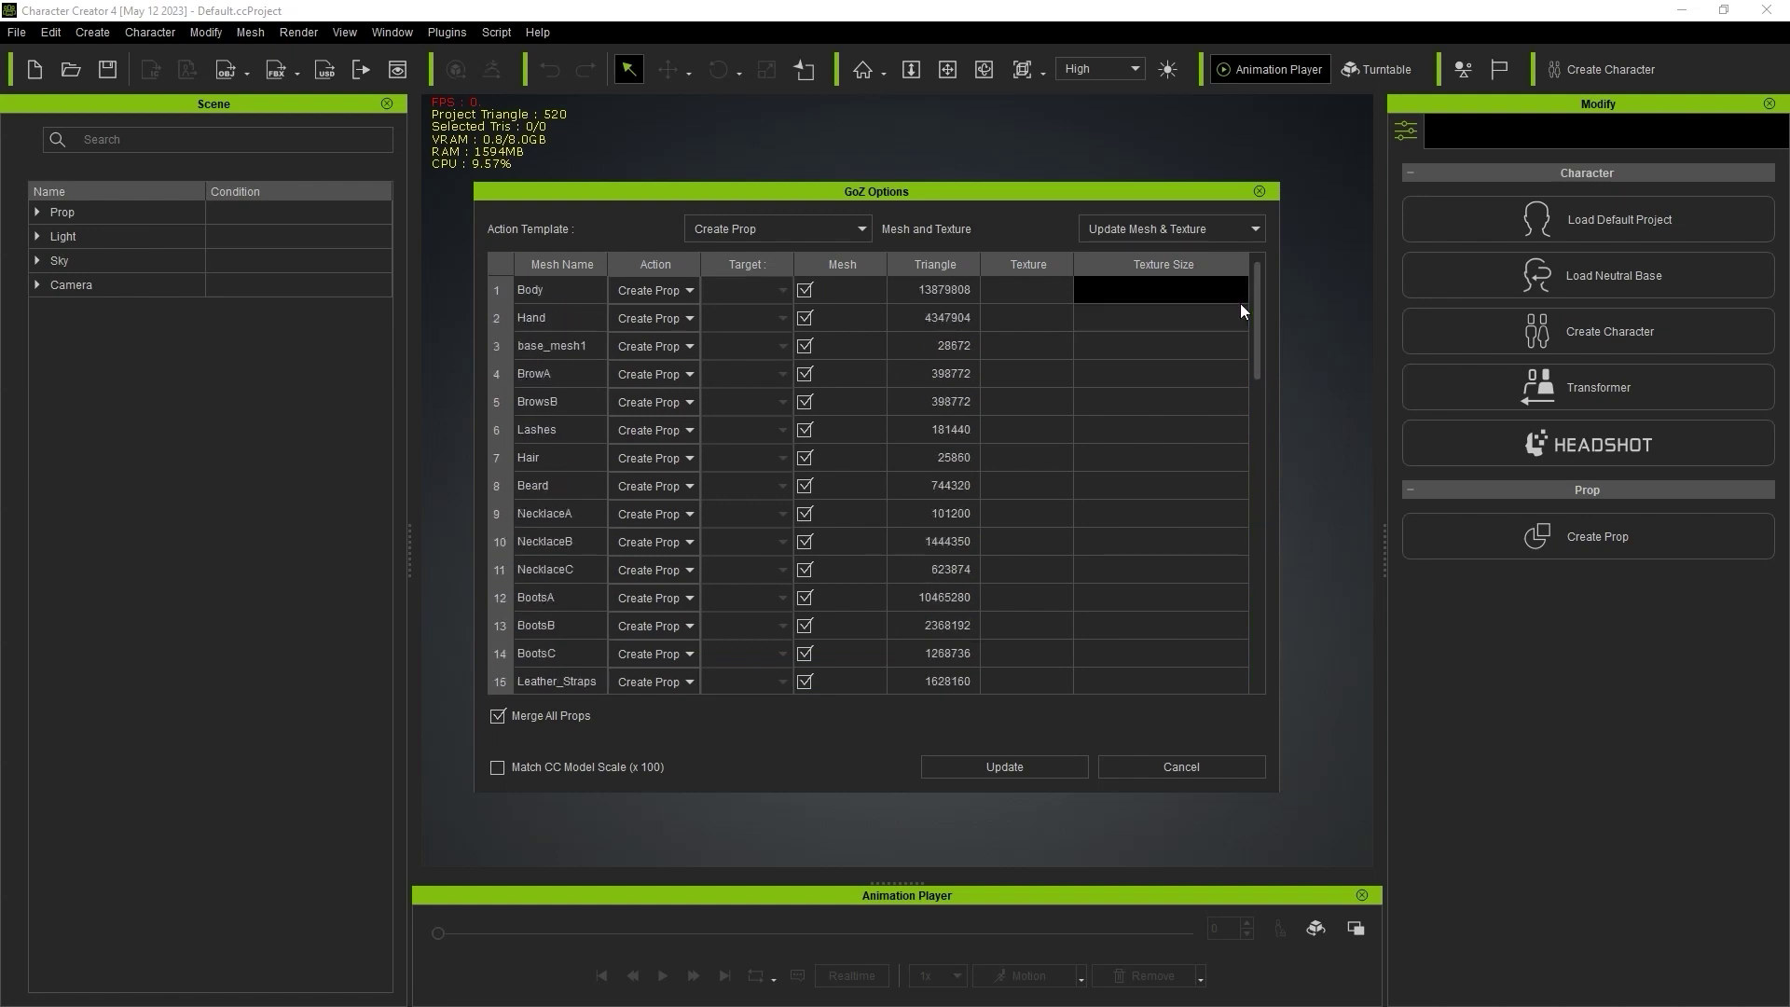
pyautogui.click(1046, 766)
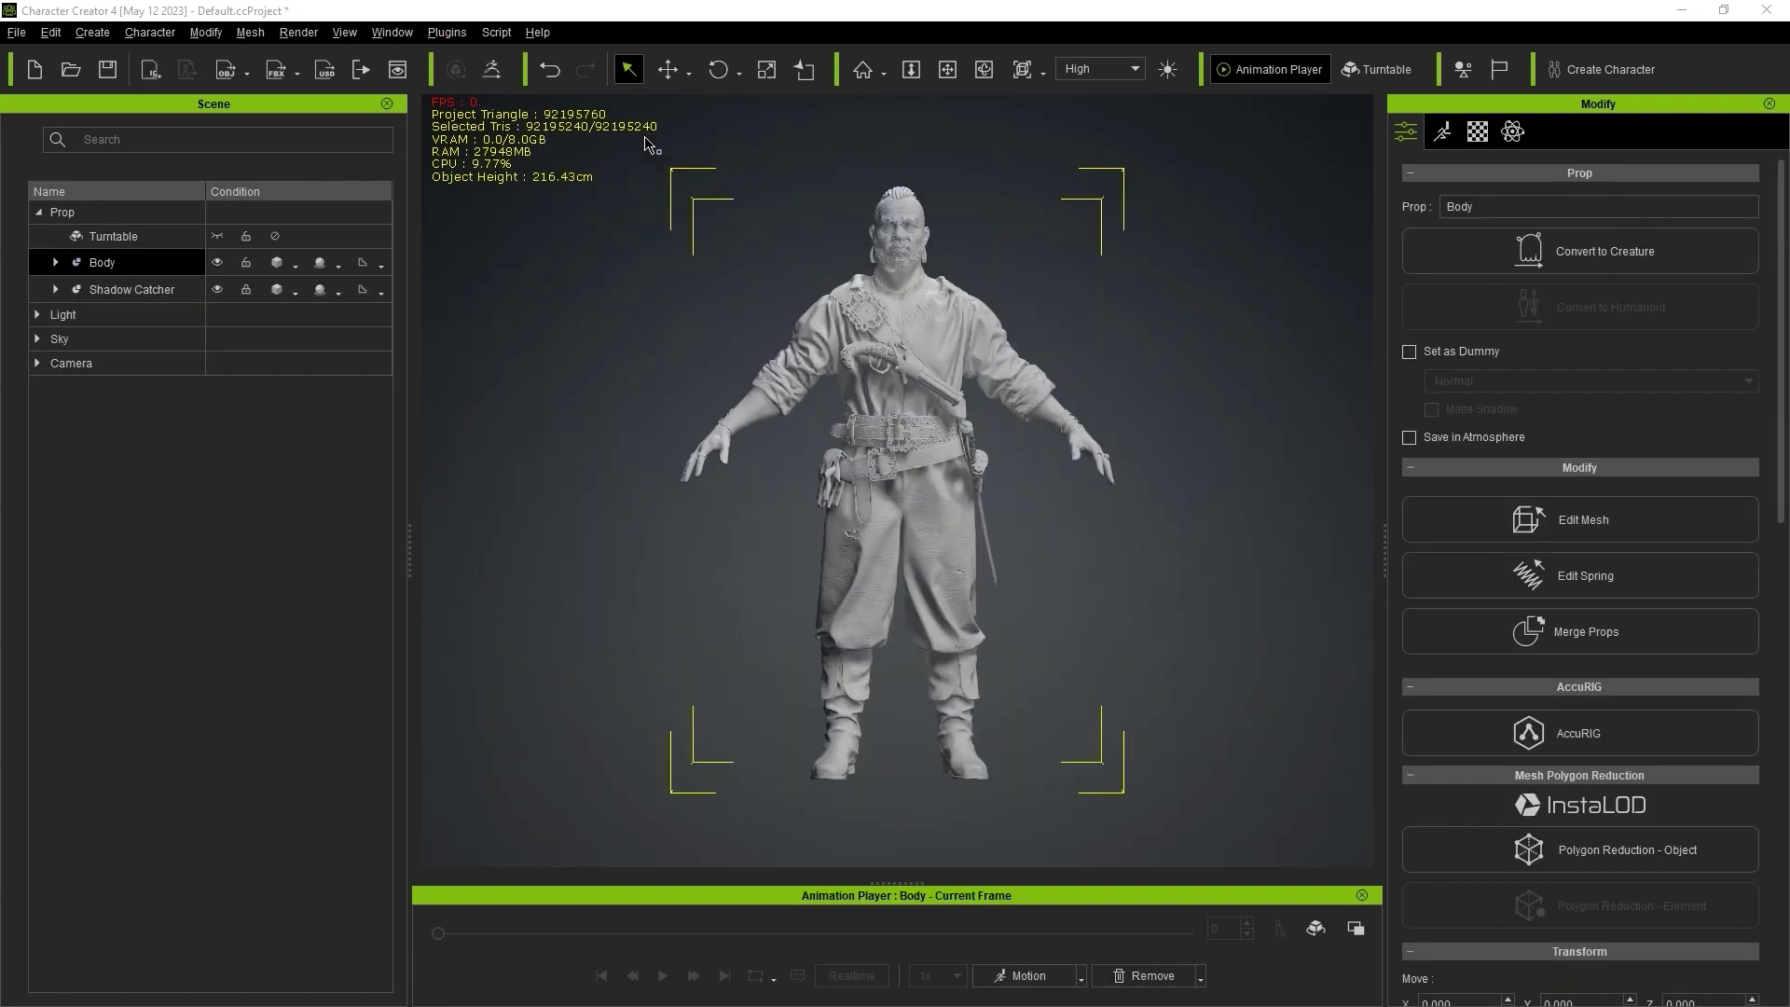
# Step: Start AccuRIG on the imported Body prop and review the listed triangle counts of its objects
pyautogui.click(1648, 731)
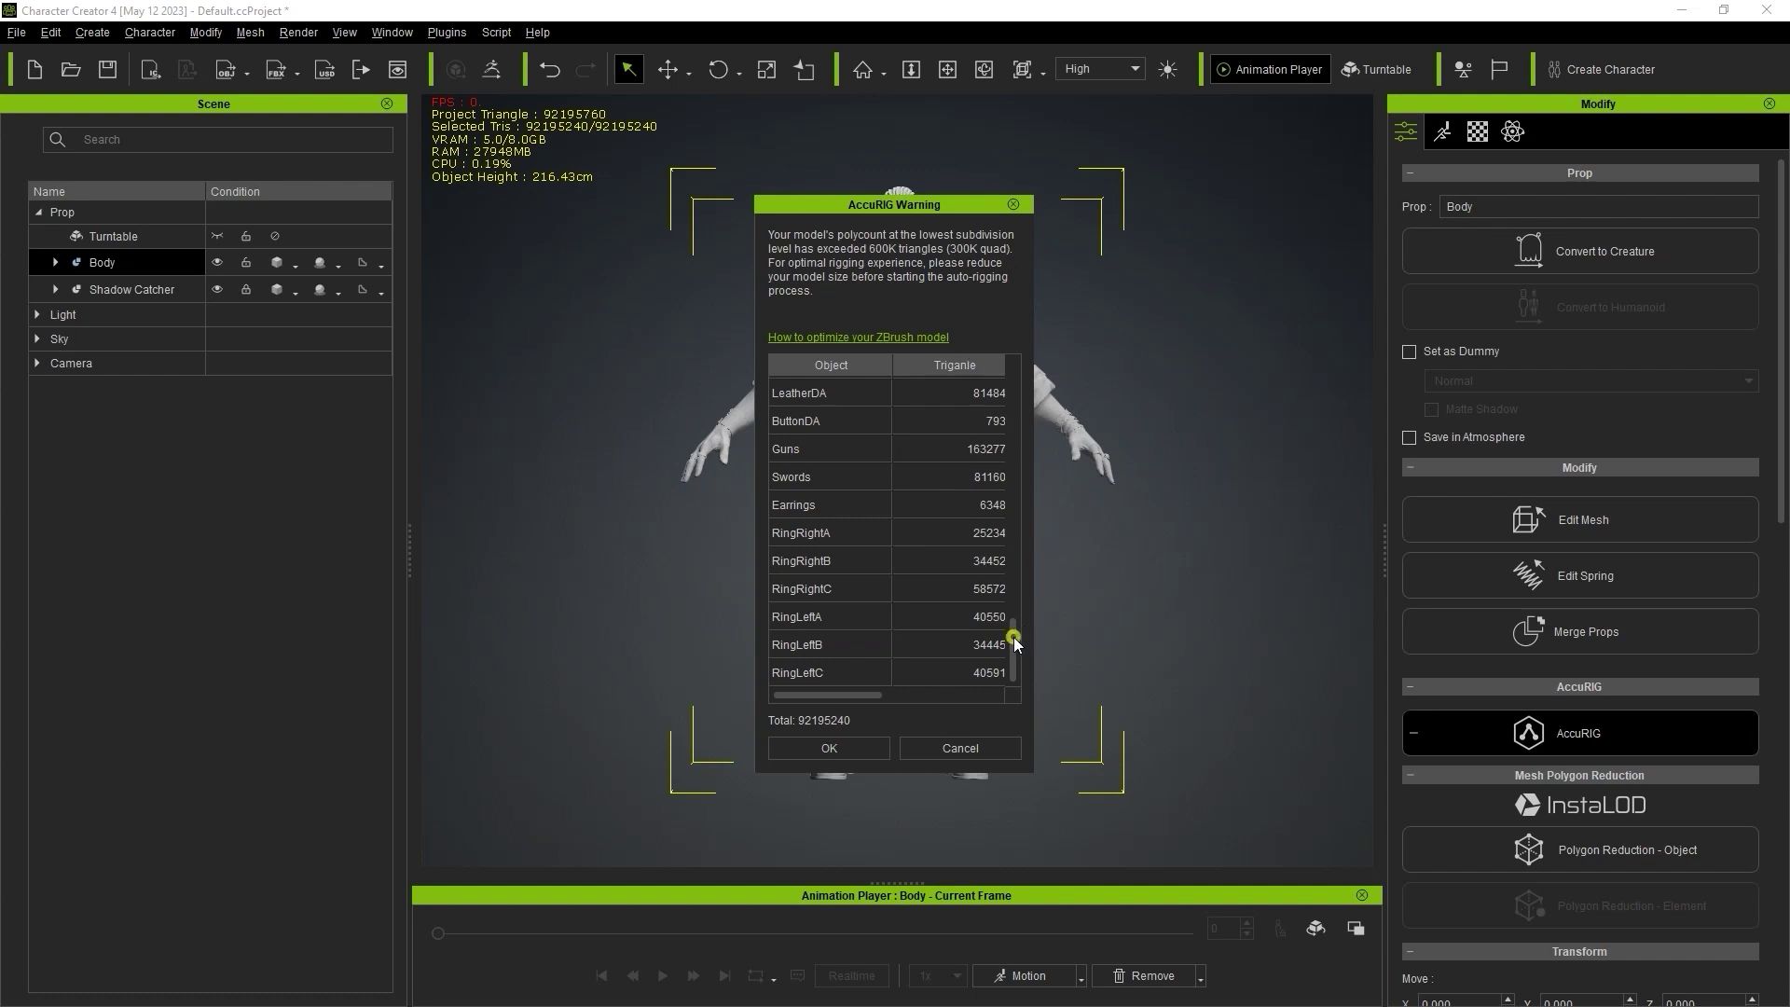
pyautogui.scroll(10, 1010, 475)
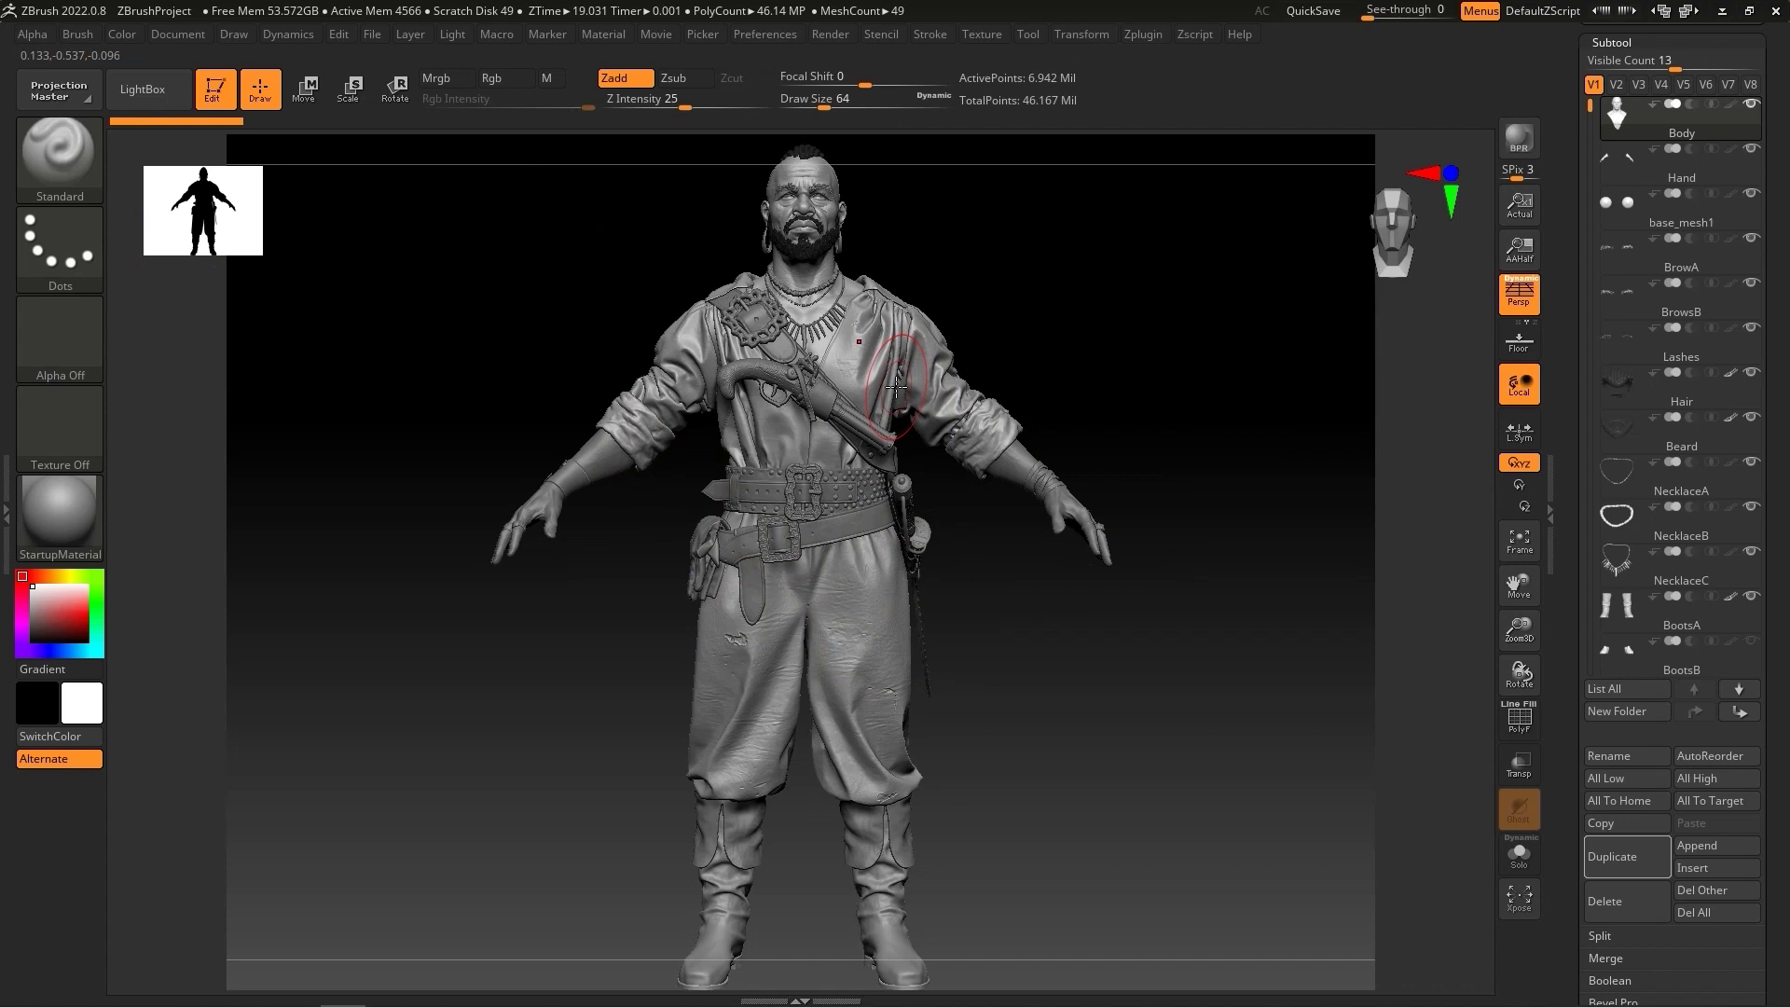
# Step: Switch back to ZBrush and isolate the Body subtool with visibility set V2, framing it in the view
pyautogui.moveTo(1617, 130)
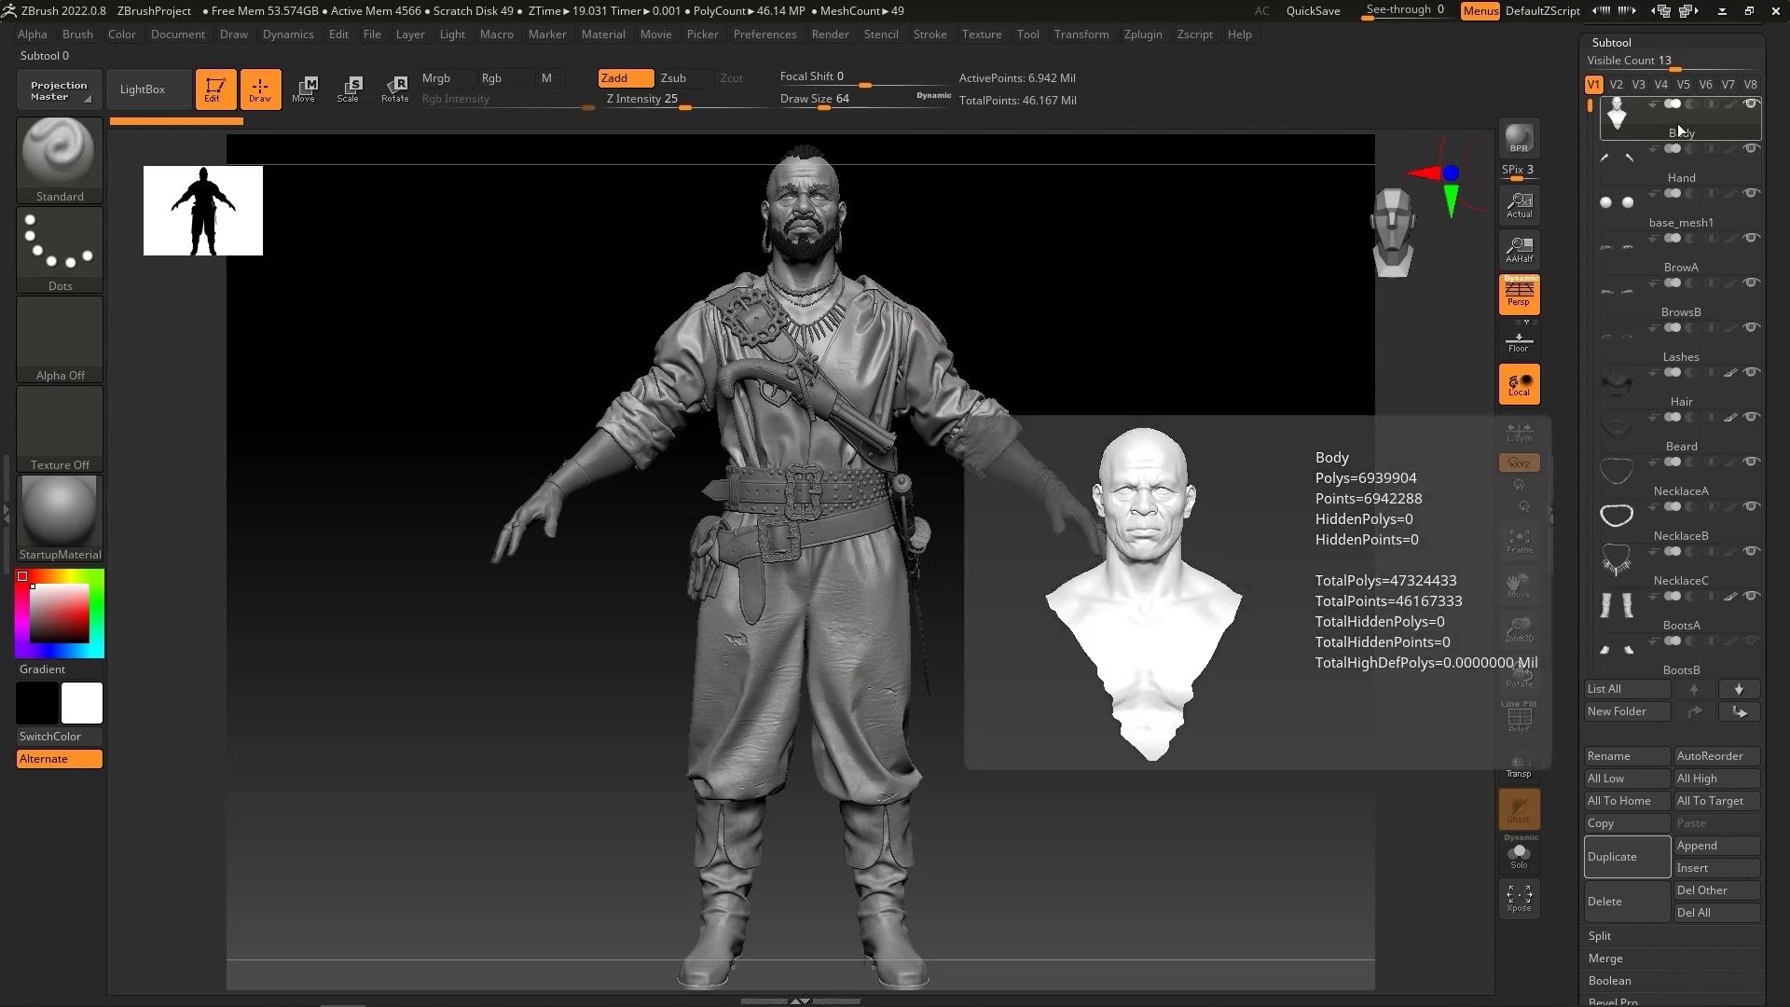
pyautogui.click(1616, 84)
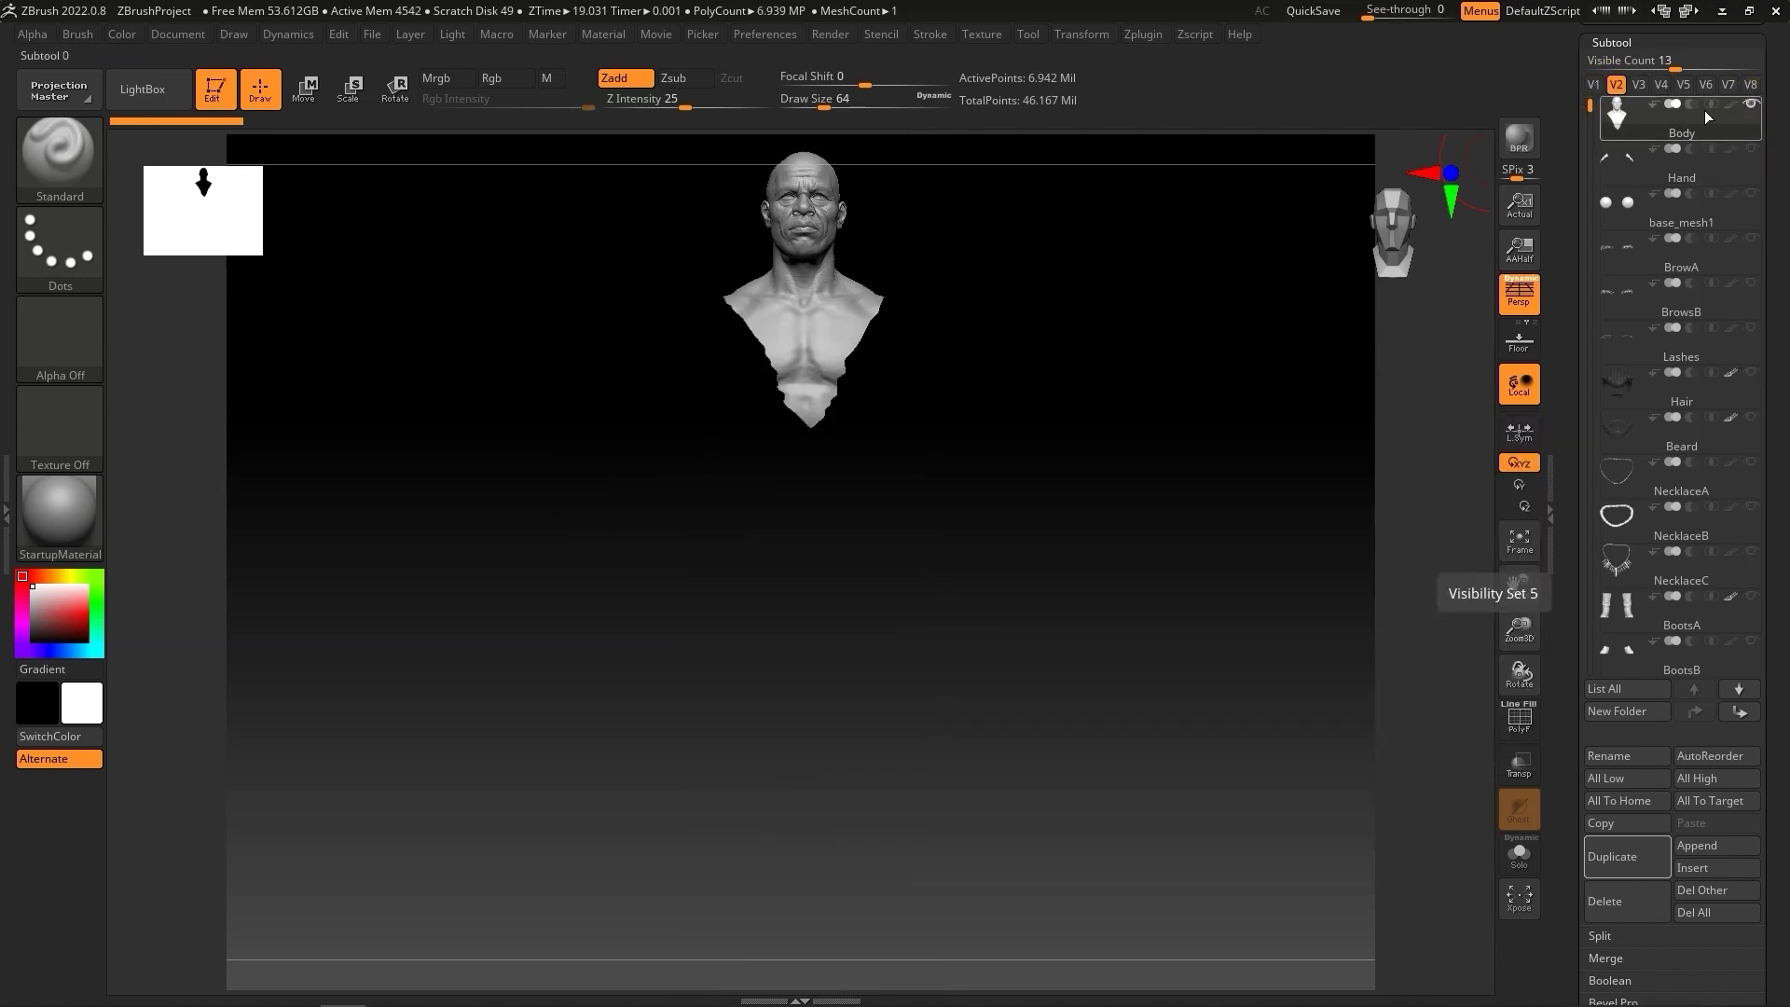
pyautogui.click(1517, 559)
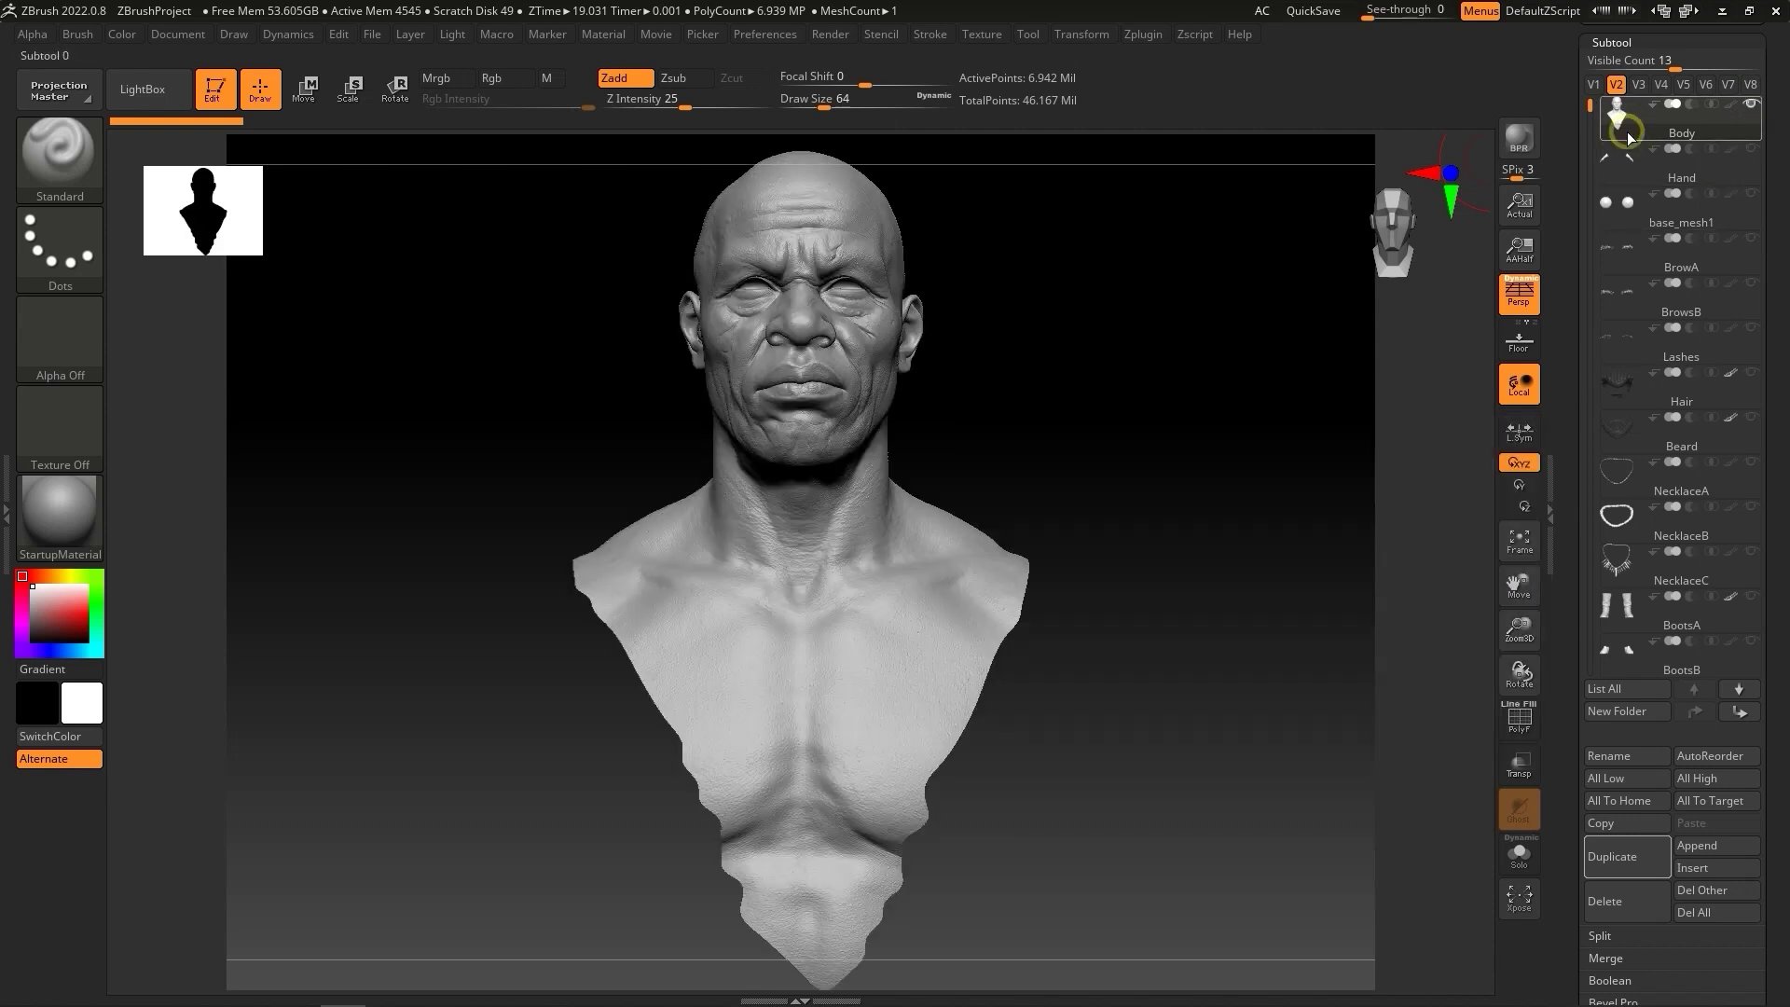
# Step: Duplicate the Body subtool and rename the copy as LowMesh
pyautogui.click(1647, 859)
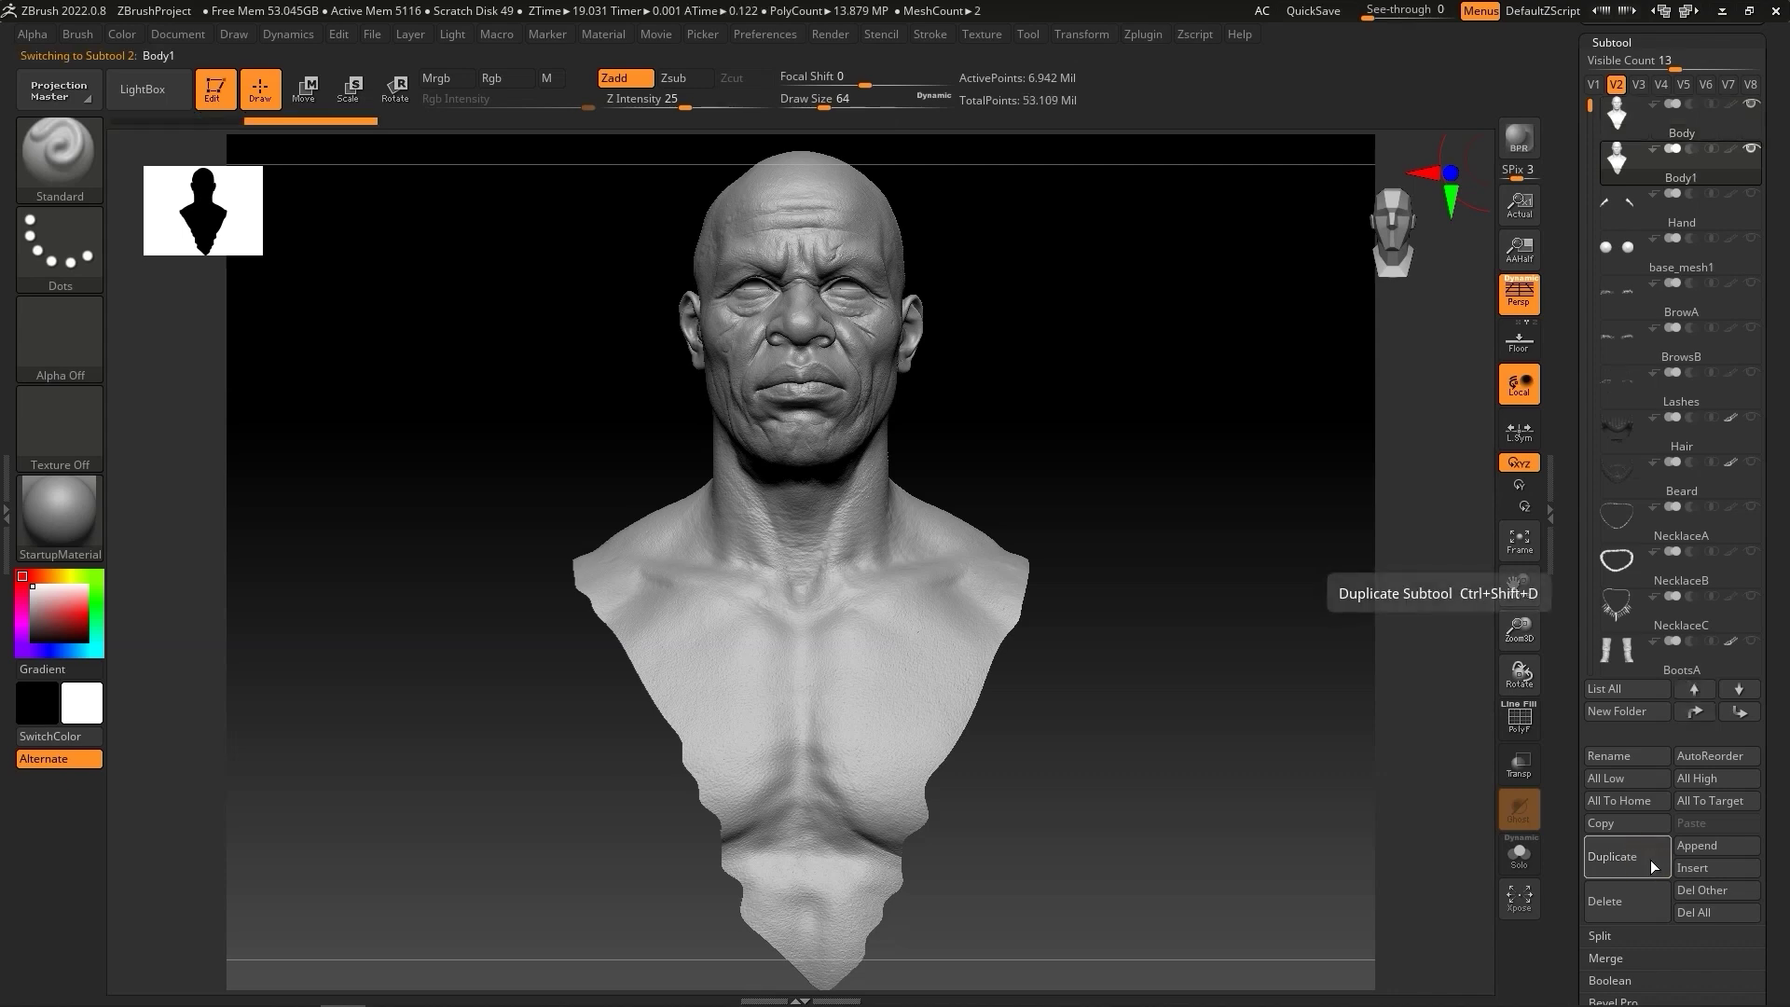
pyautogui.click(1619, 758)
pyautogui.write('Low')
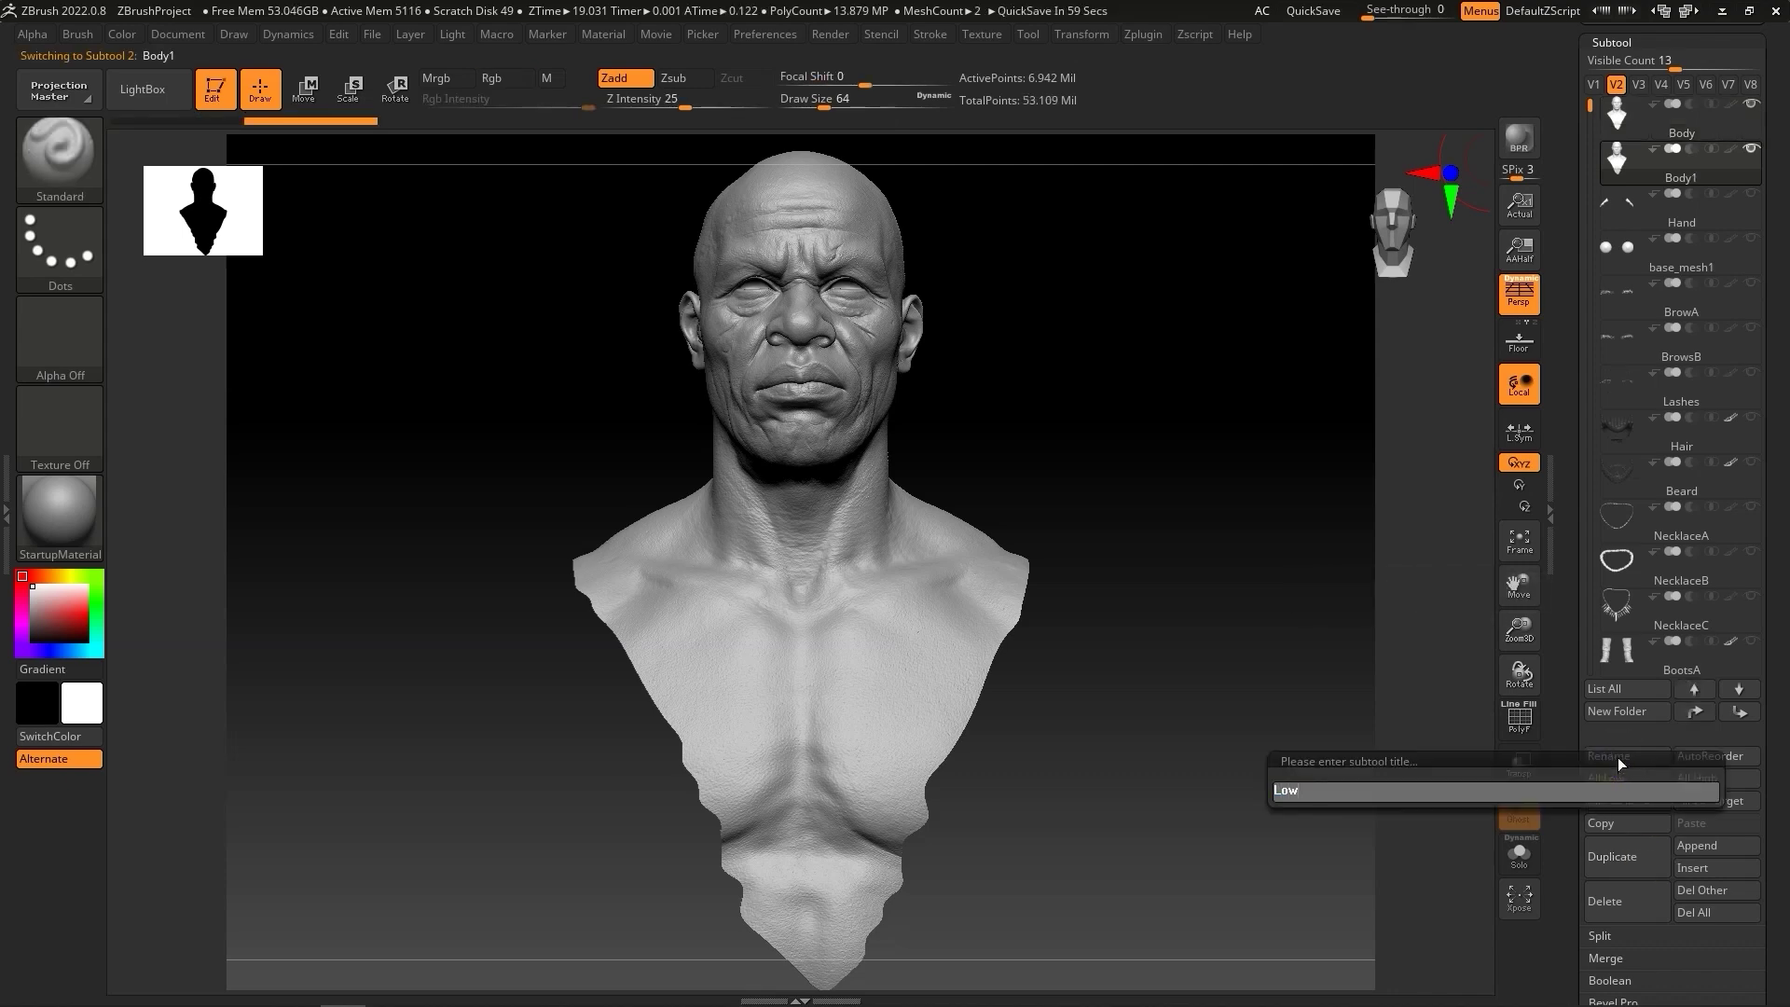
pyautogui.write('Mesh')
pyautogui.press('Return')
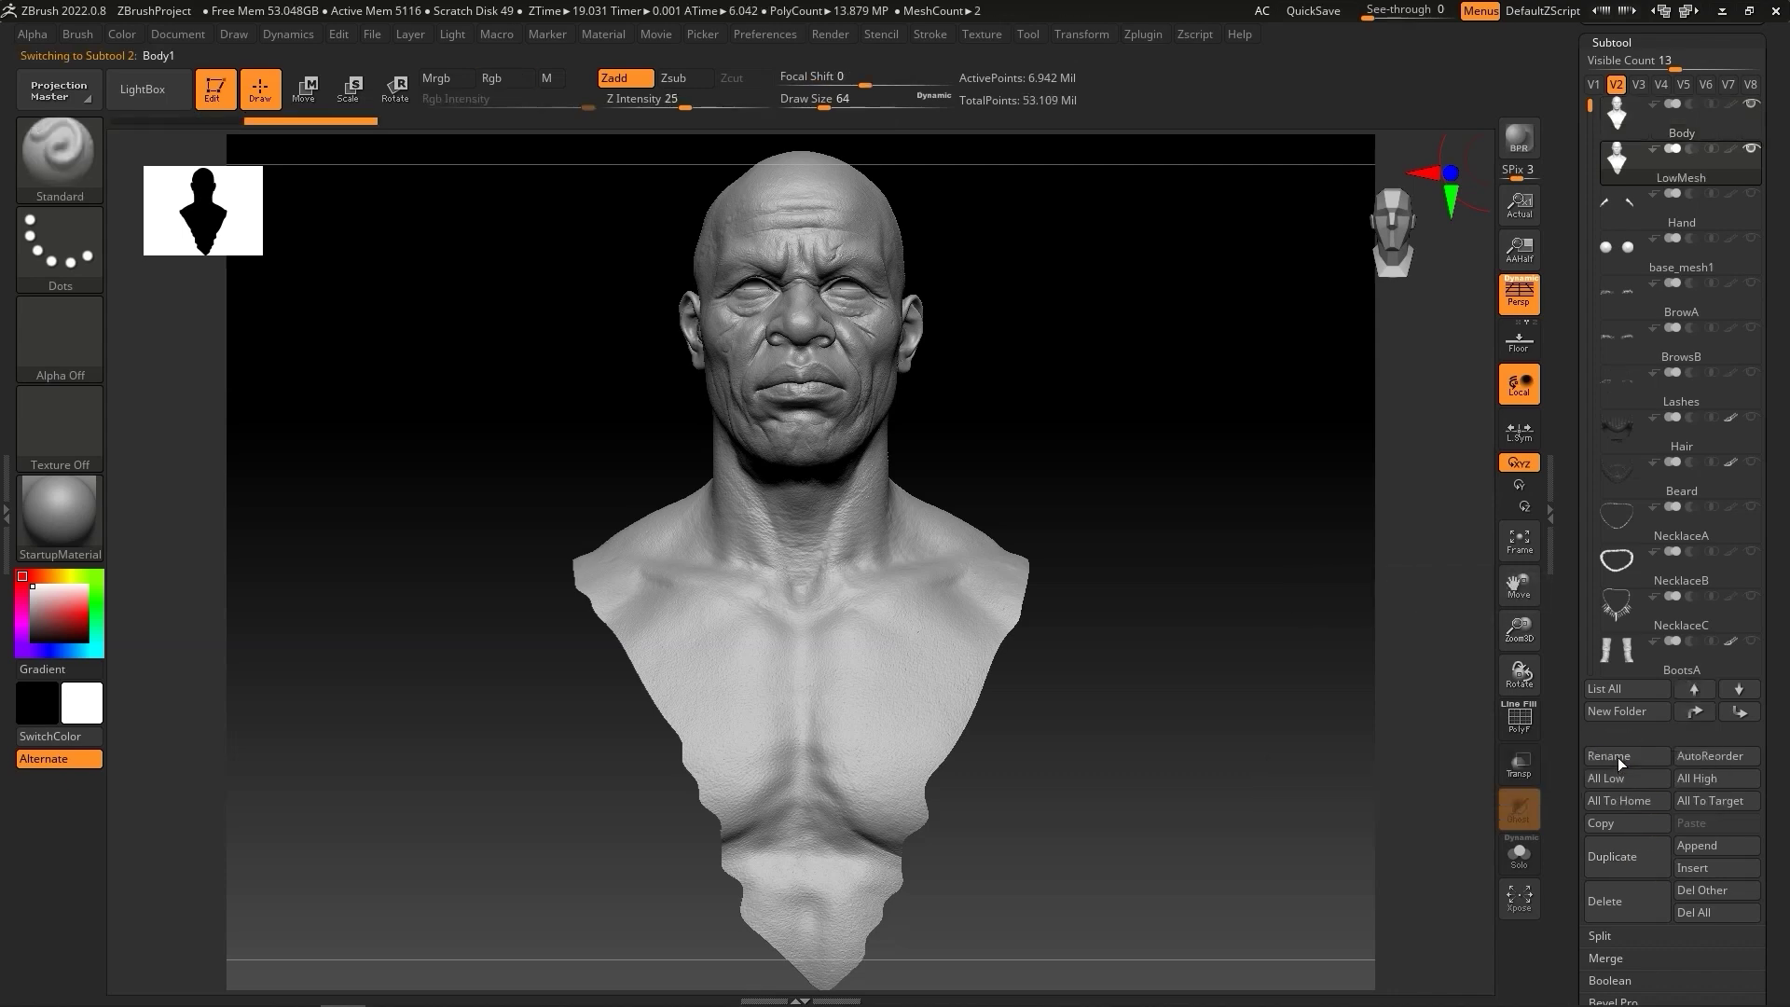
# Step: Hide the original Body and run ZRemesher on LowMesh with Half enabled, Adapt disabled and the polyframe shown
pyautogui.click(1748, 105)
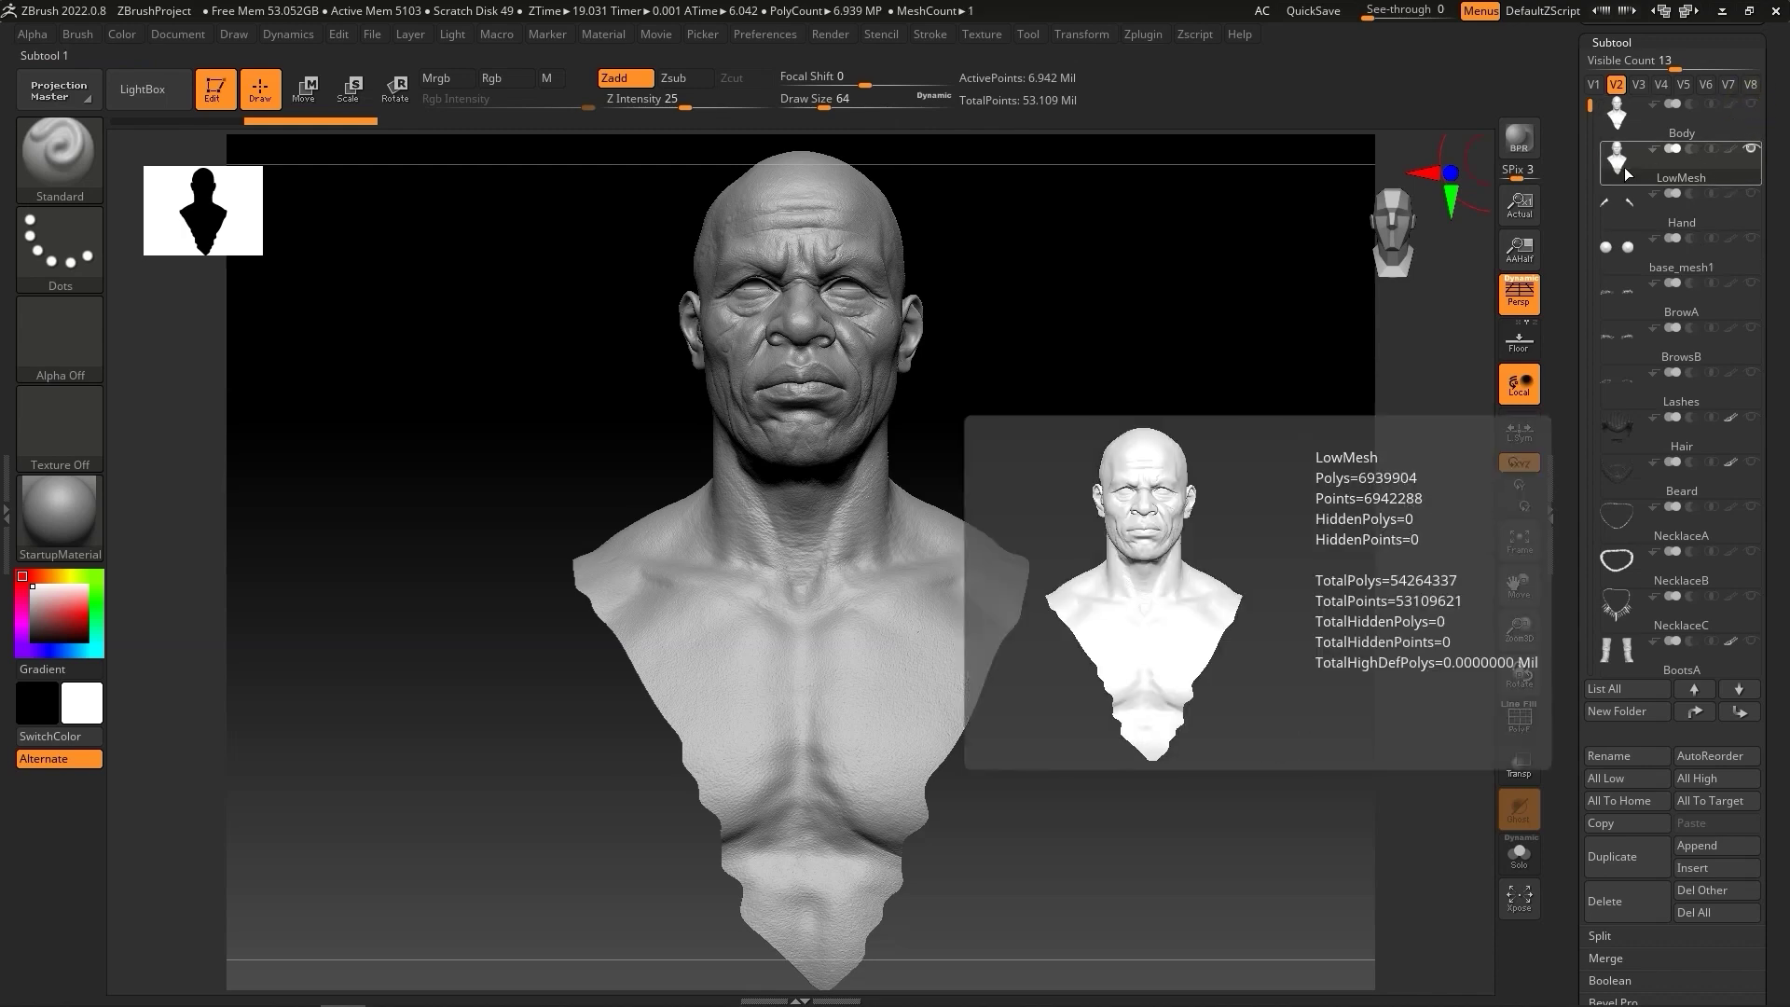
pyautogui.click(1622, 42)
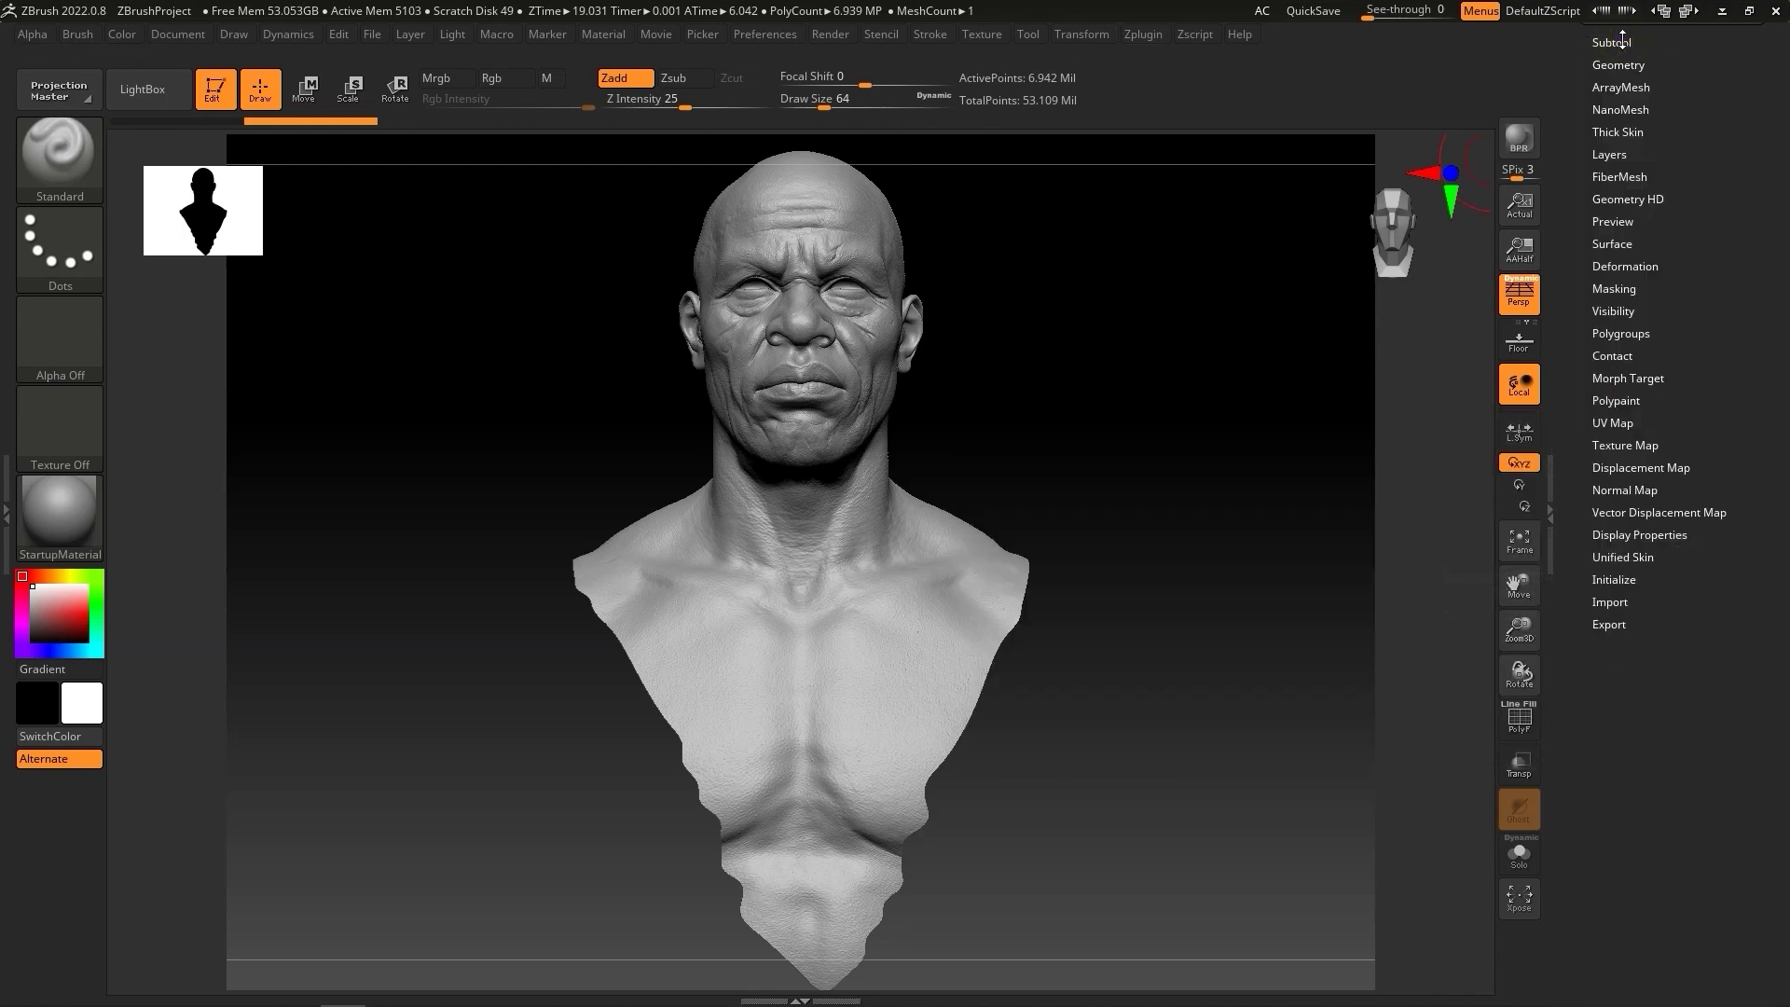
pyautogui.click(1622, 64)
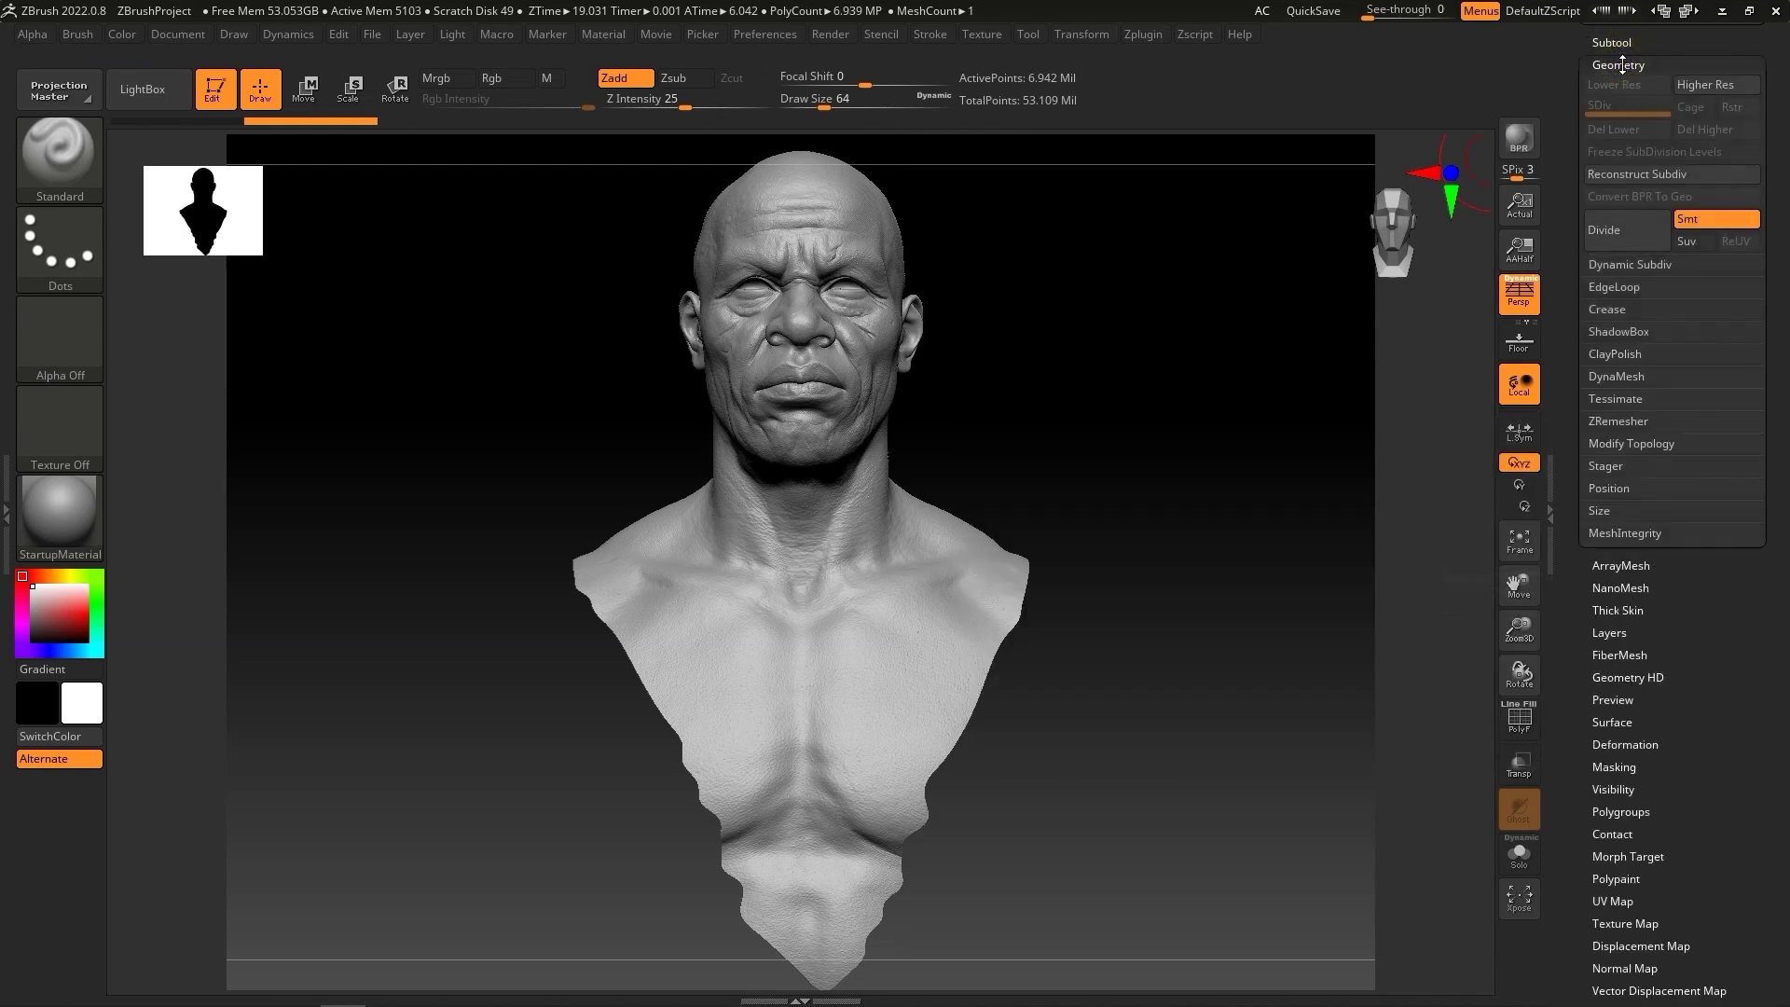
pyautogui.click(1655, 421)
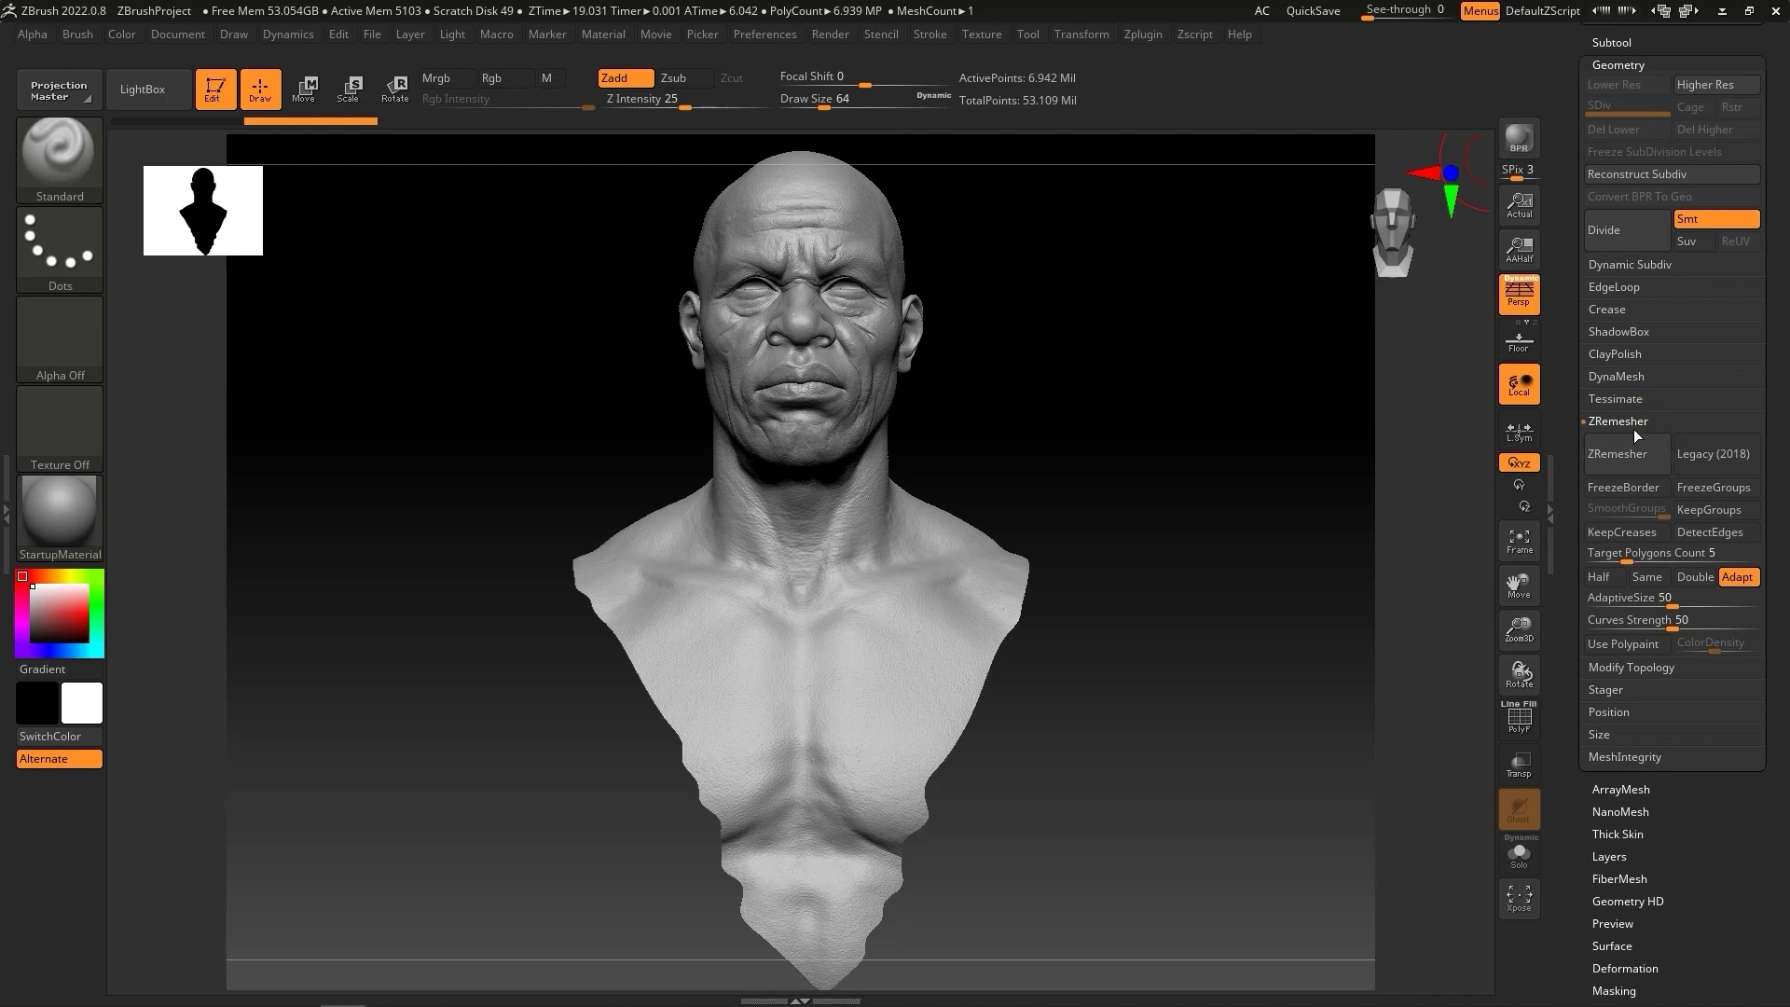
pyautogui.click(1604, 578)
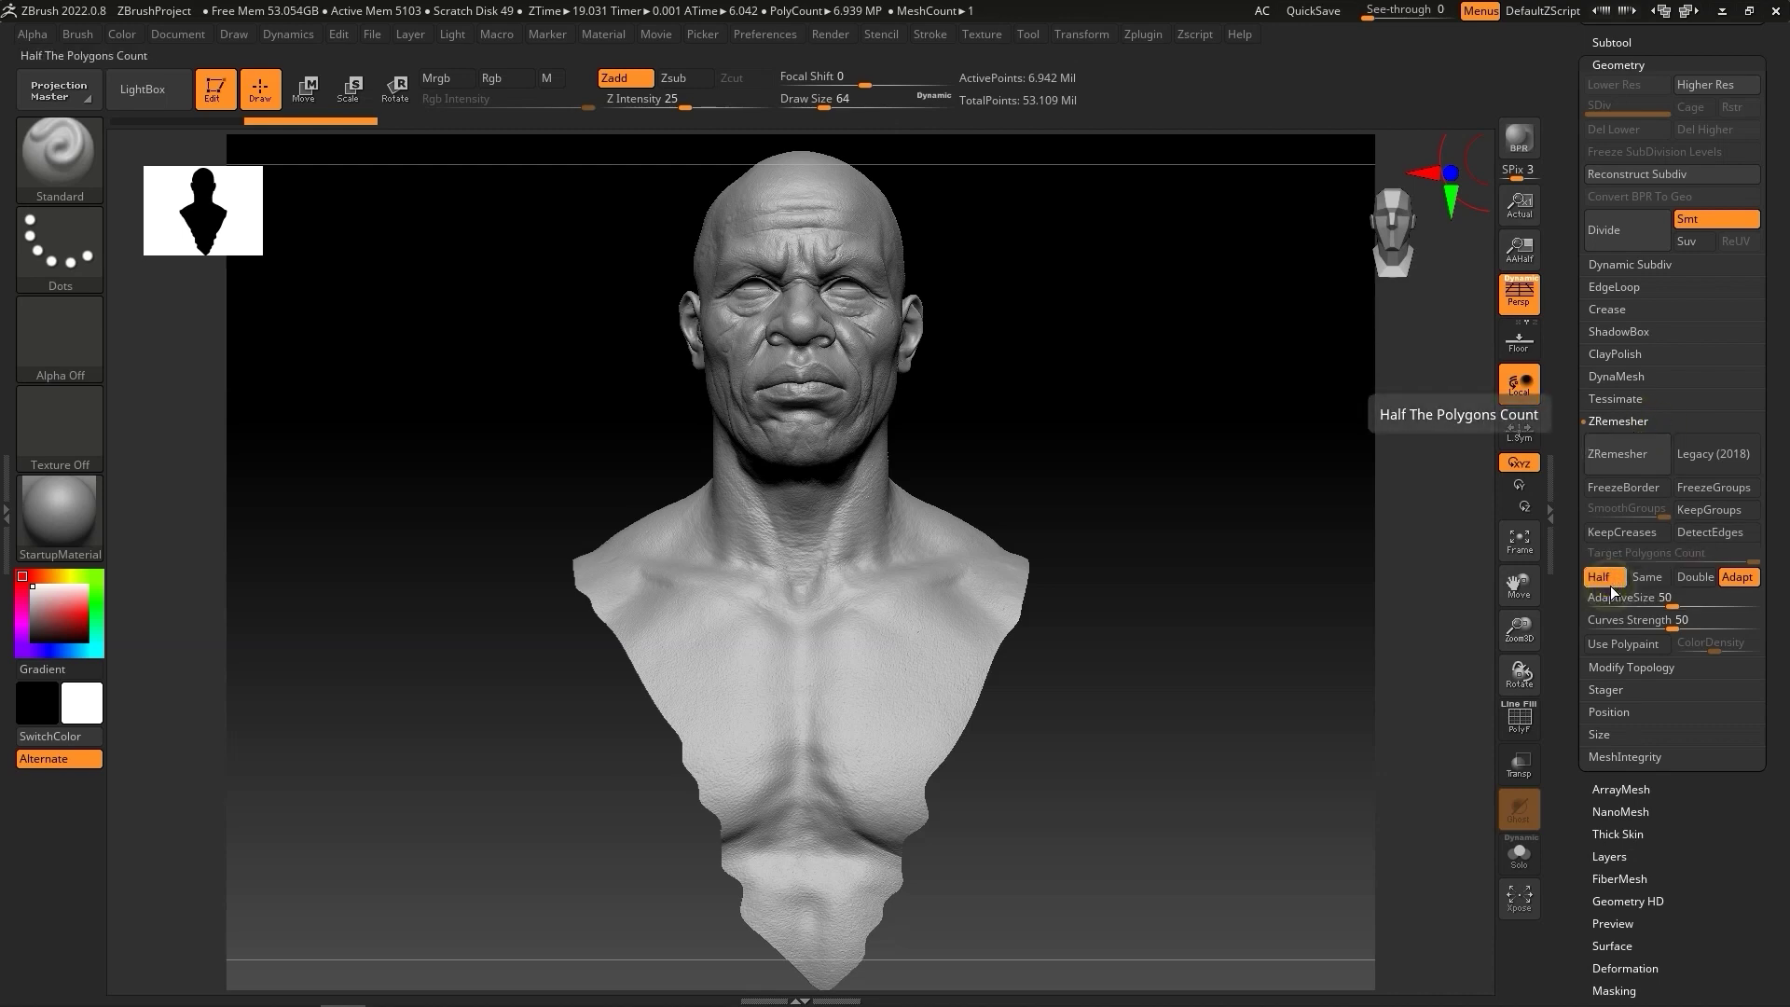
pyautogui.click(1738, 578)
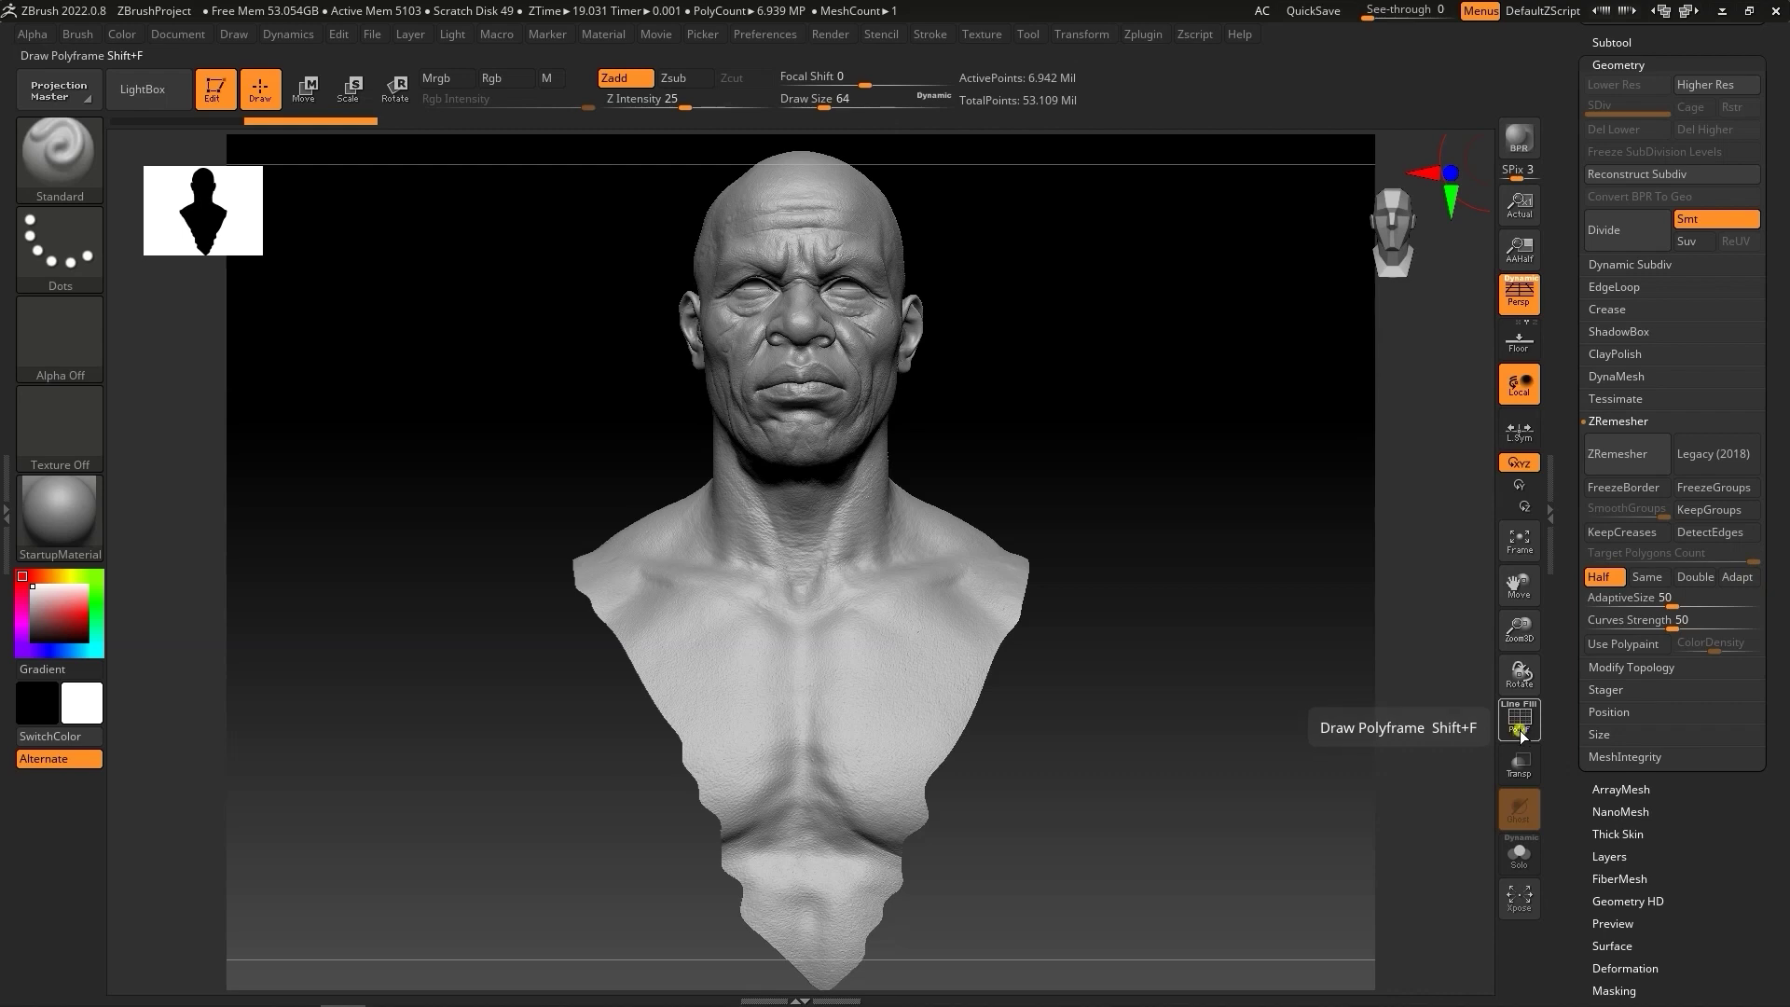
pyautogui.click(1519, 730)
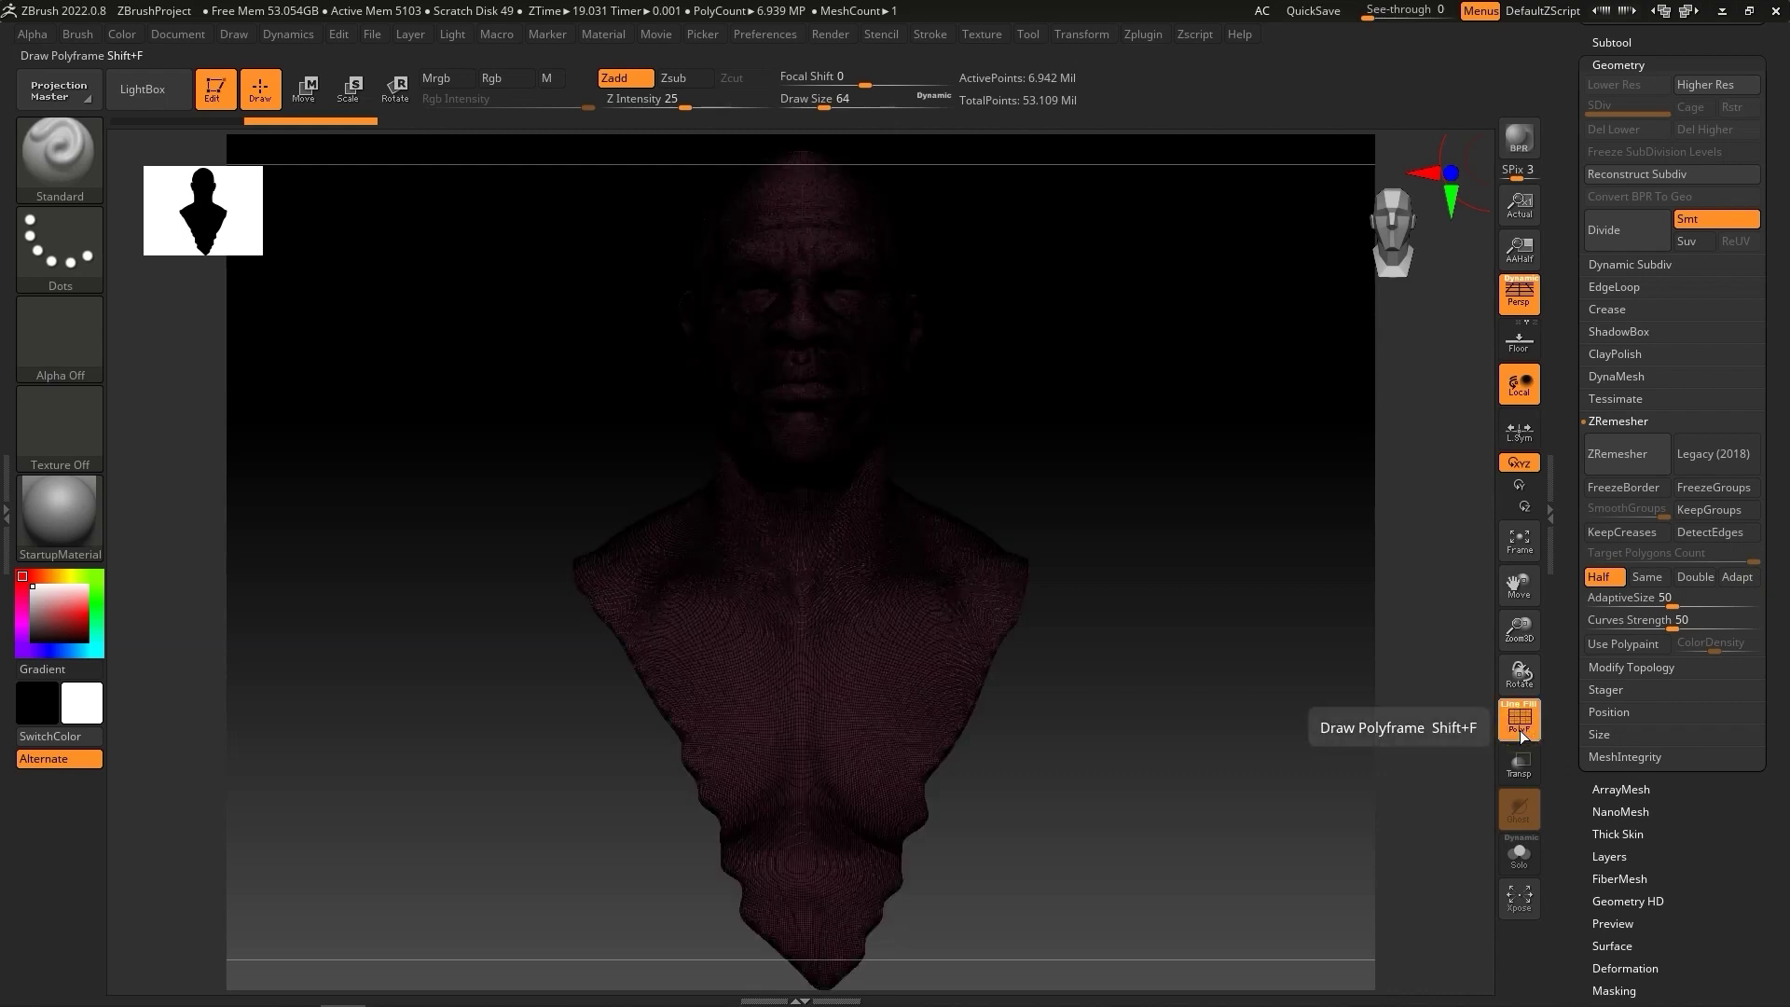
pyautogui.click(1636, 461)
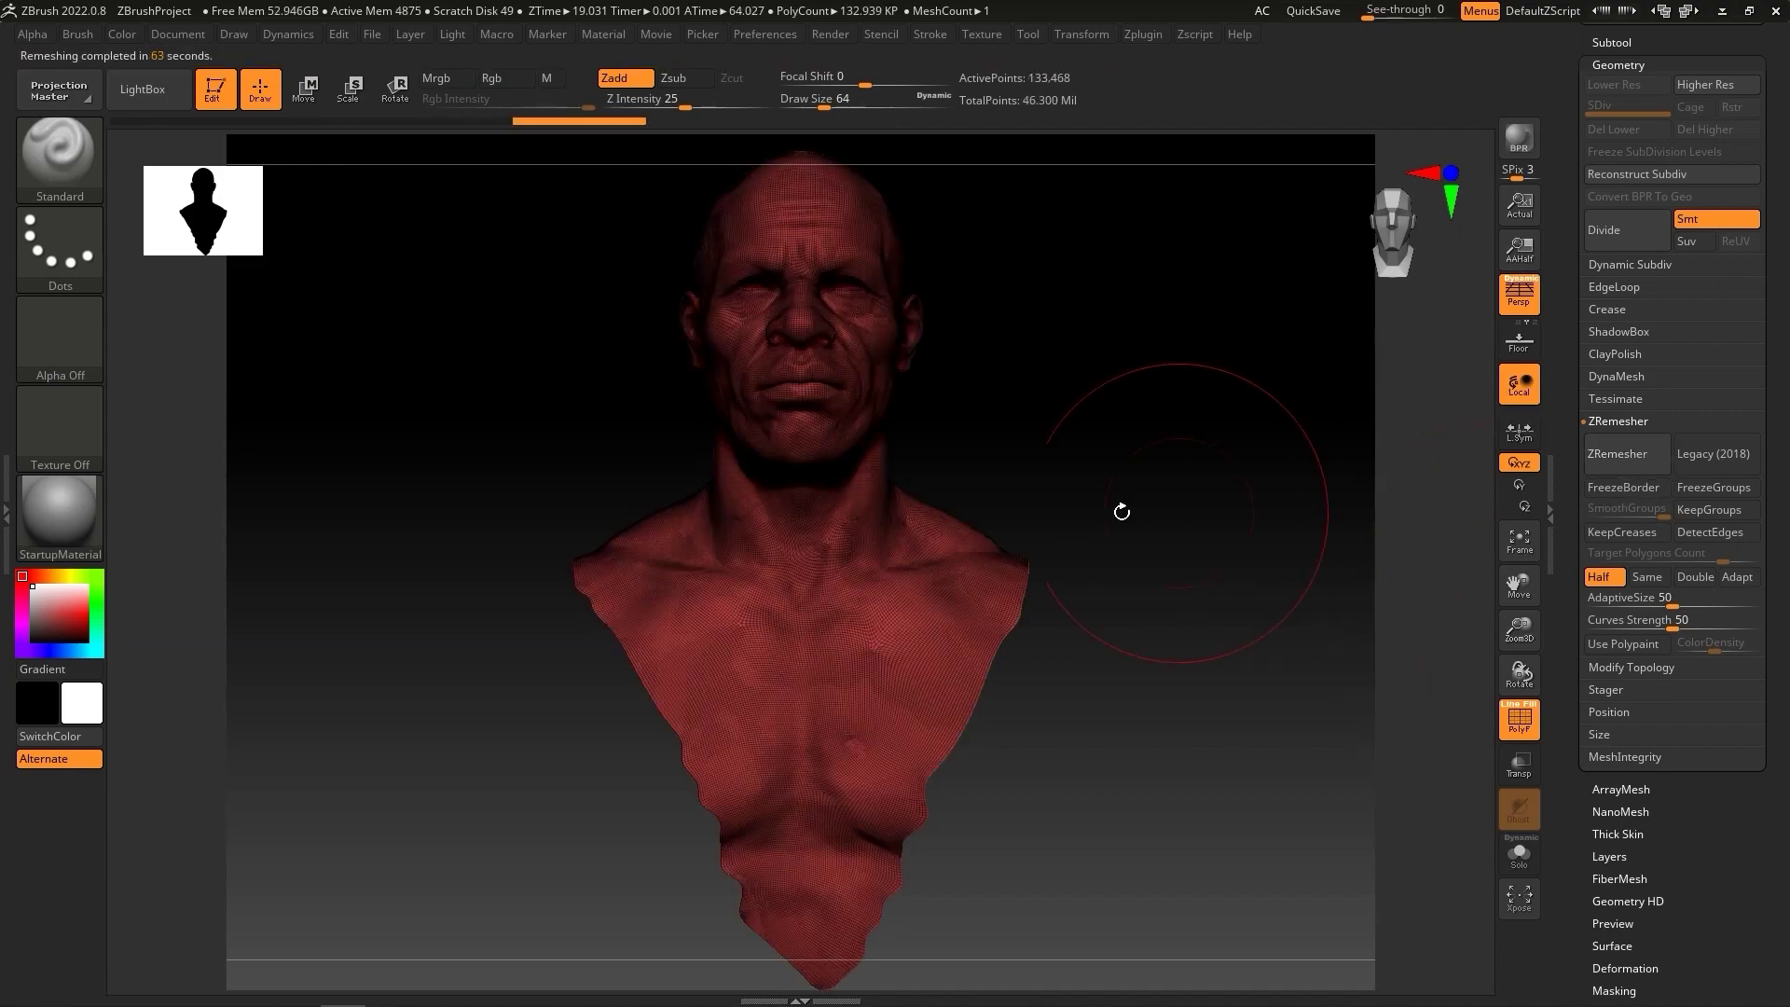
# Step: Reduce the brush draw size to about 6.6 and examine the remeshed topology around the neck and chest
pyautogui.keyDown('ctrl'); pyautogui.moveTo(842, 533); pyautogui.dragTo(987, 731, button='right'); pyautogui.keyUp('ctrl')
pyautogui.press('space')
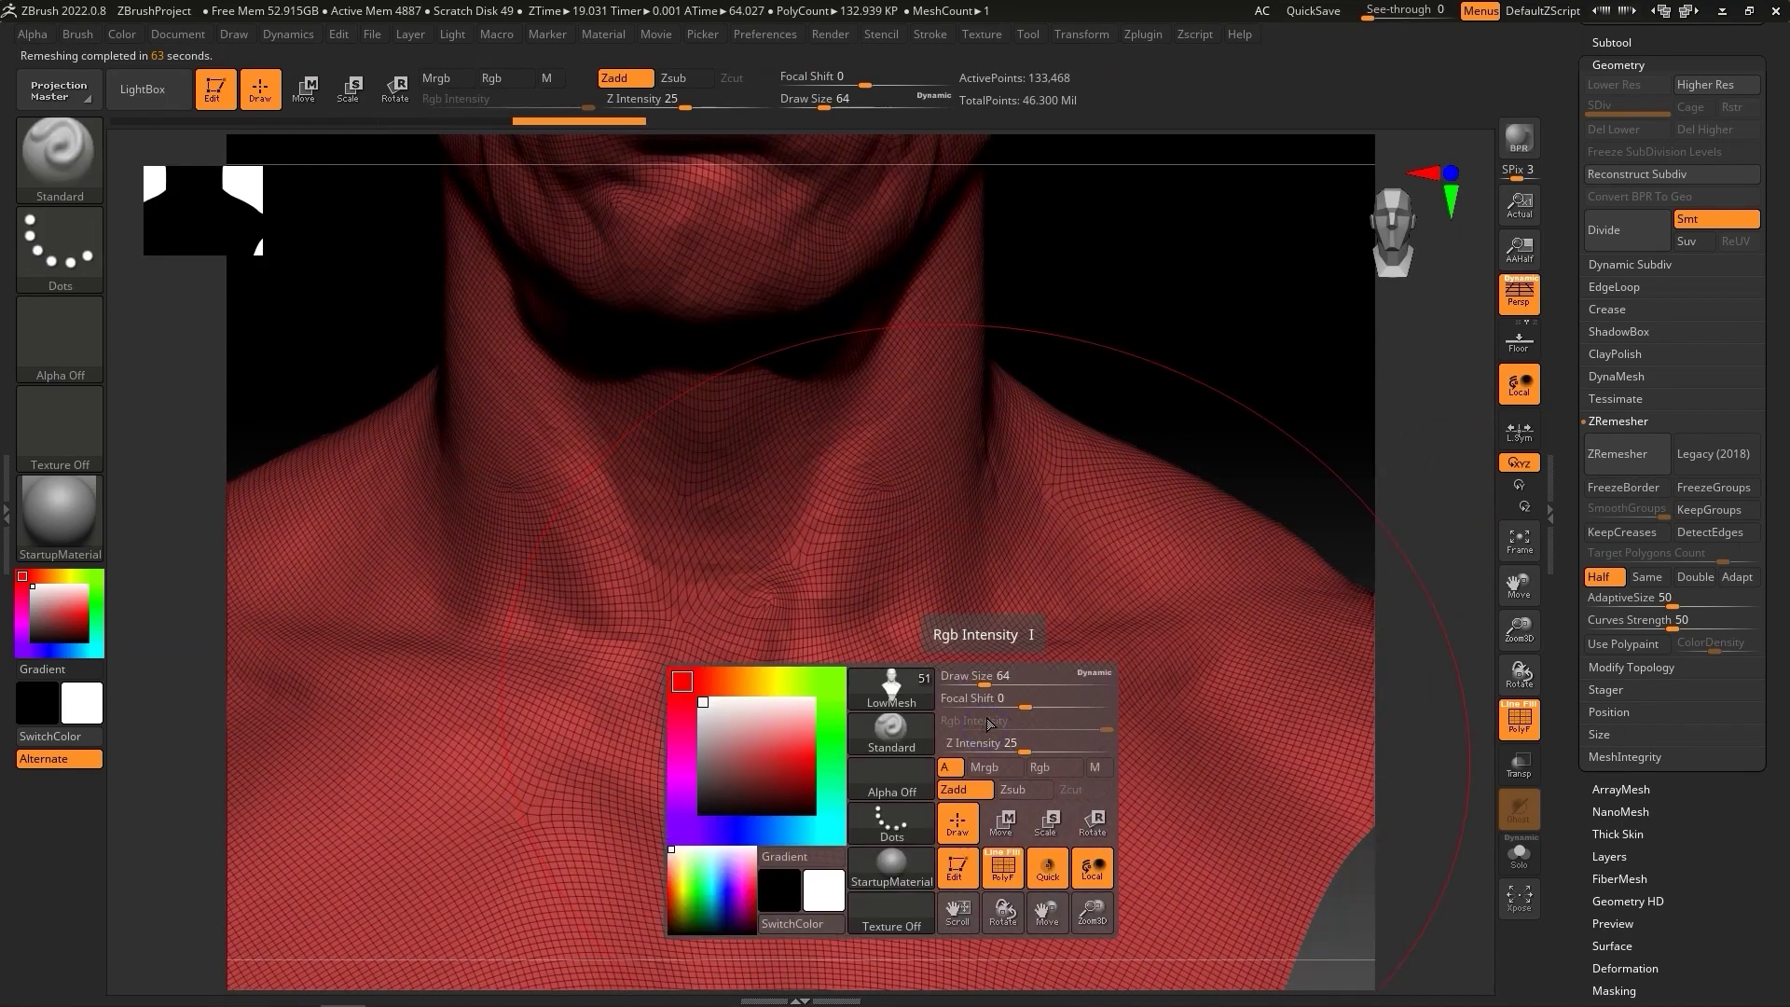
pyautogui.moveTo(981, 685); pyautogui.dragTo(949, 686)
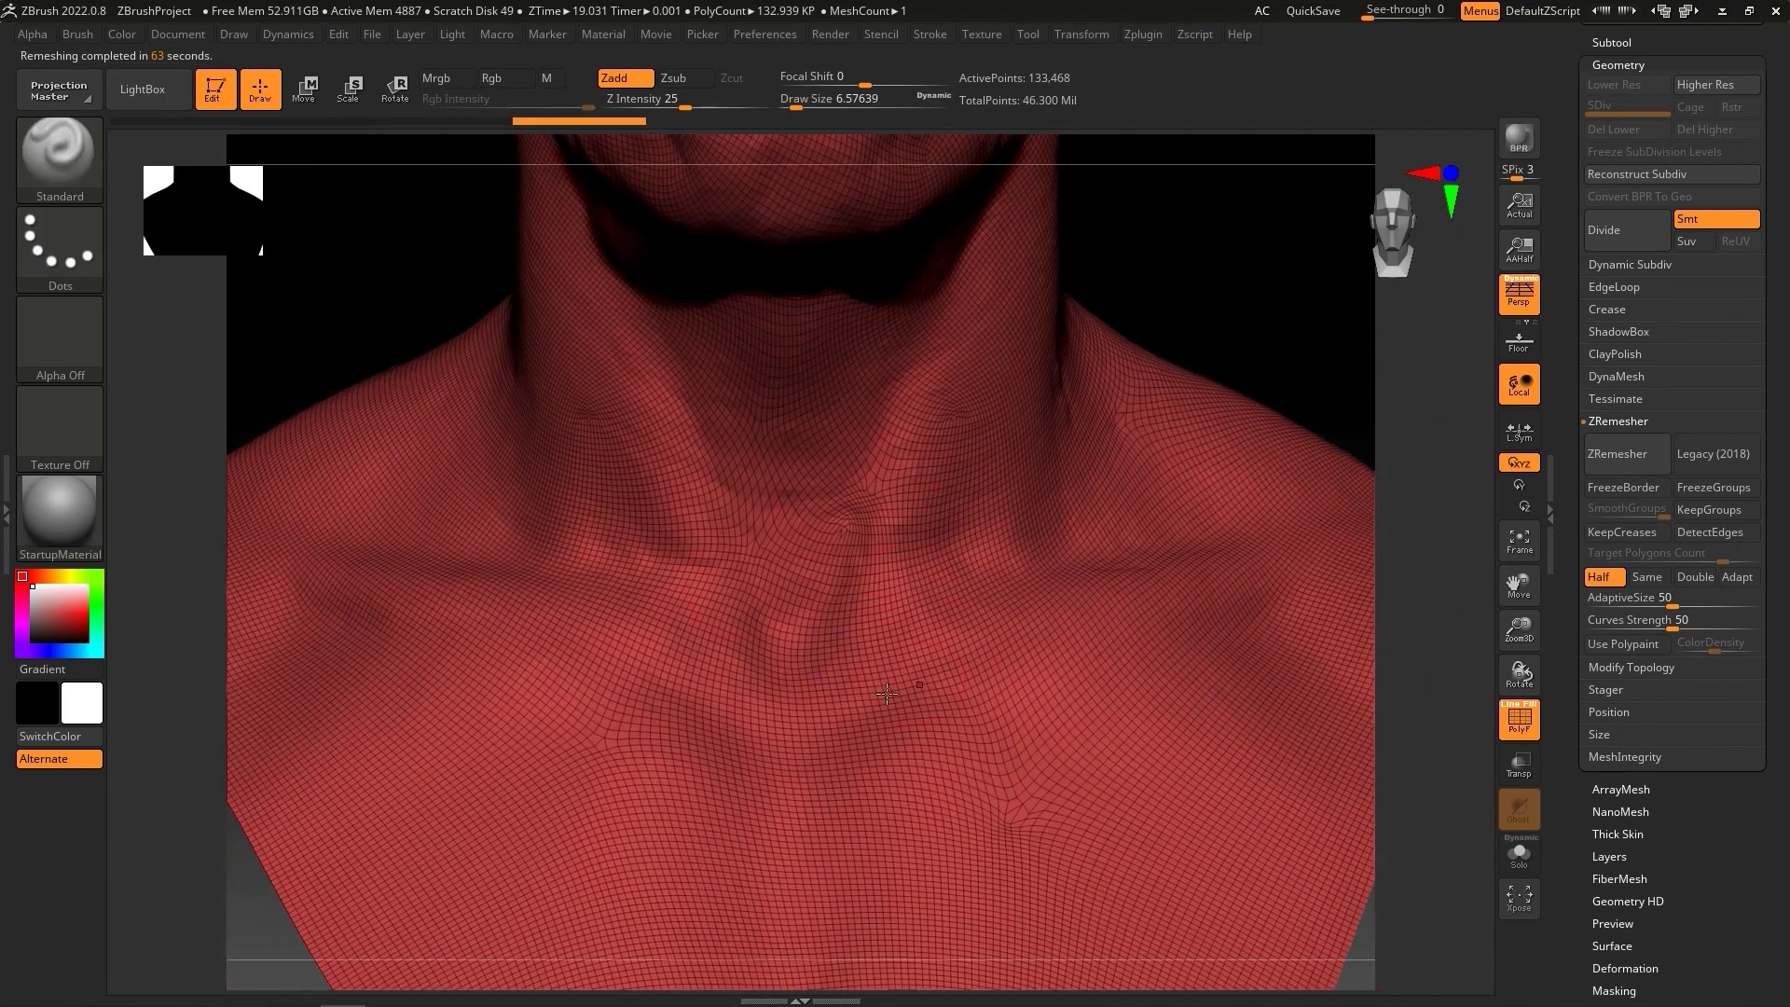
pyautogui.moveTo(561, 125)
pyautogui.mouseDown()
pyautogui.moveTo(468, 120)
pyautogui.moveTo(579, 123)
pyautogui.mouseUp()
pyautogui.keyDown('ctrl'); pyautogui.moveTo(1106, 153); pyautogui.dragTo(940, 482, button='right'); pyautogui.keyUp('ctrl')
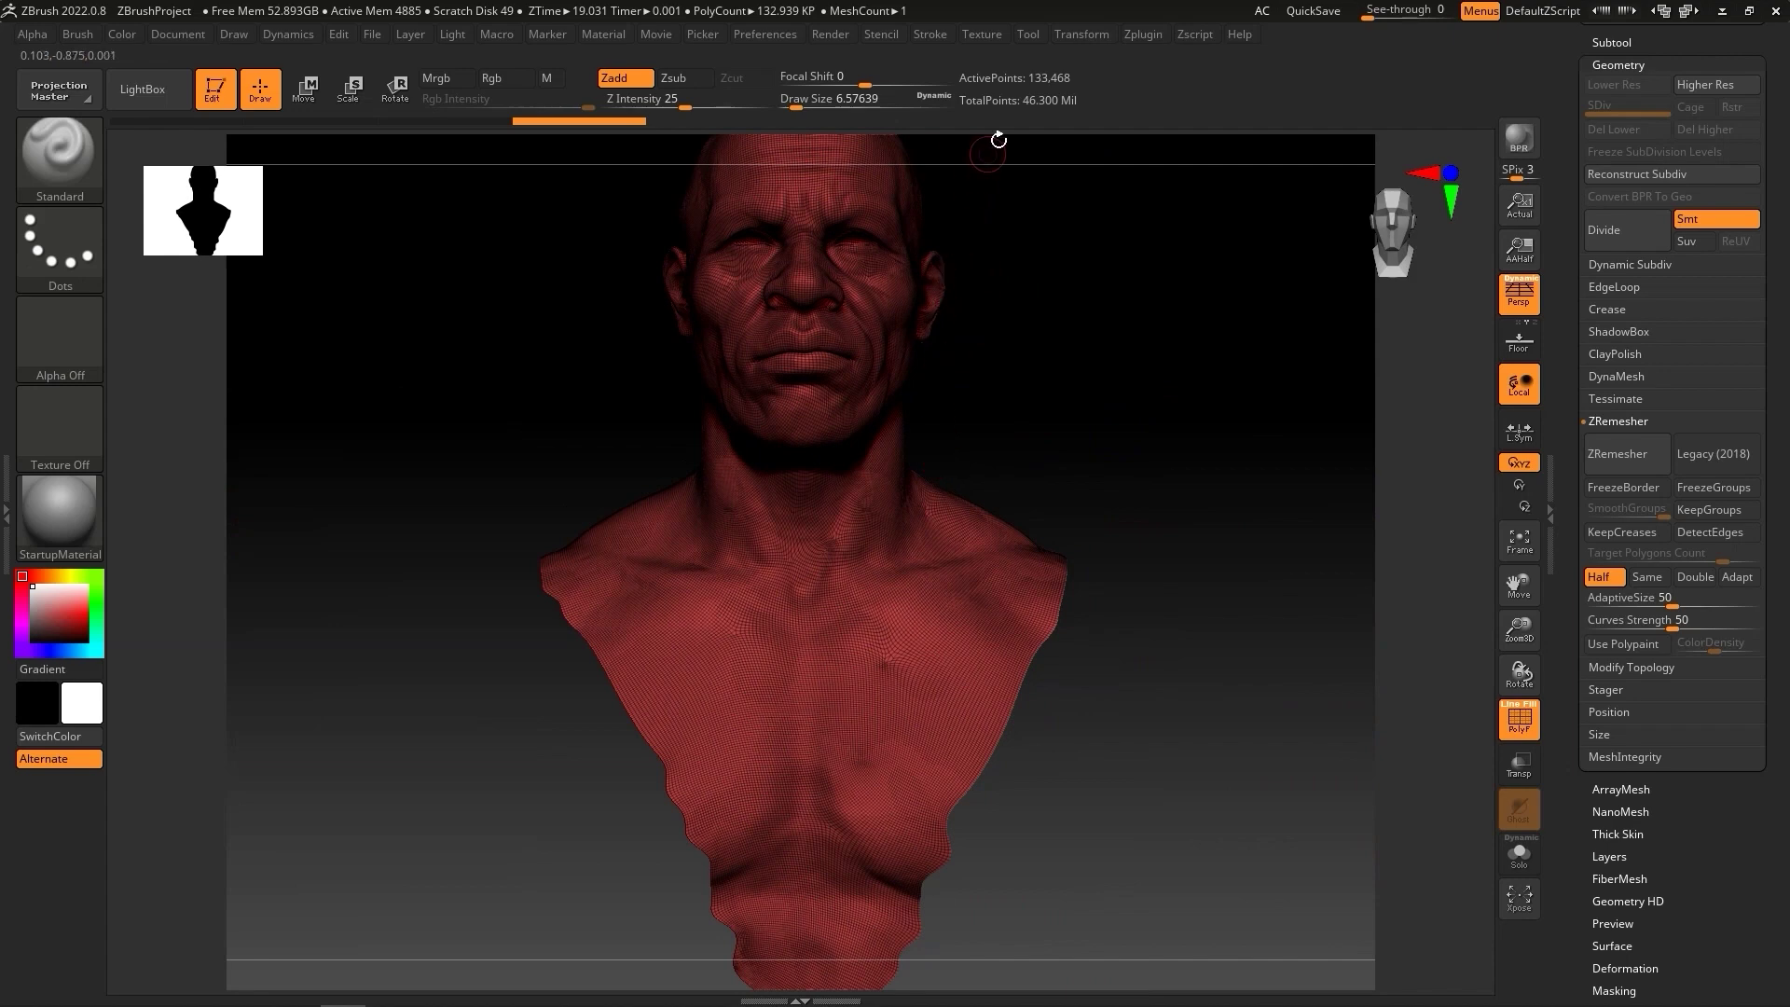
pyautogui.keyDown('ctrl'); pyautogui.moveTo(1216, 437); pyautogui.dragTo(1200, 428, button='right'); pyautogui.keyUp('ctrl')
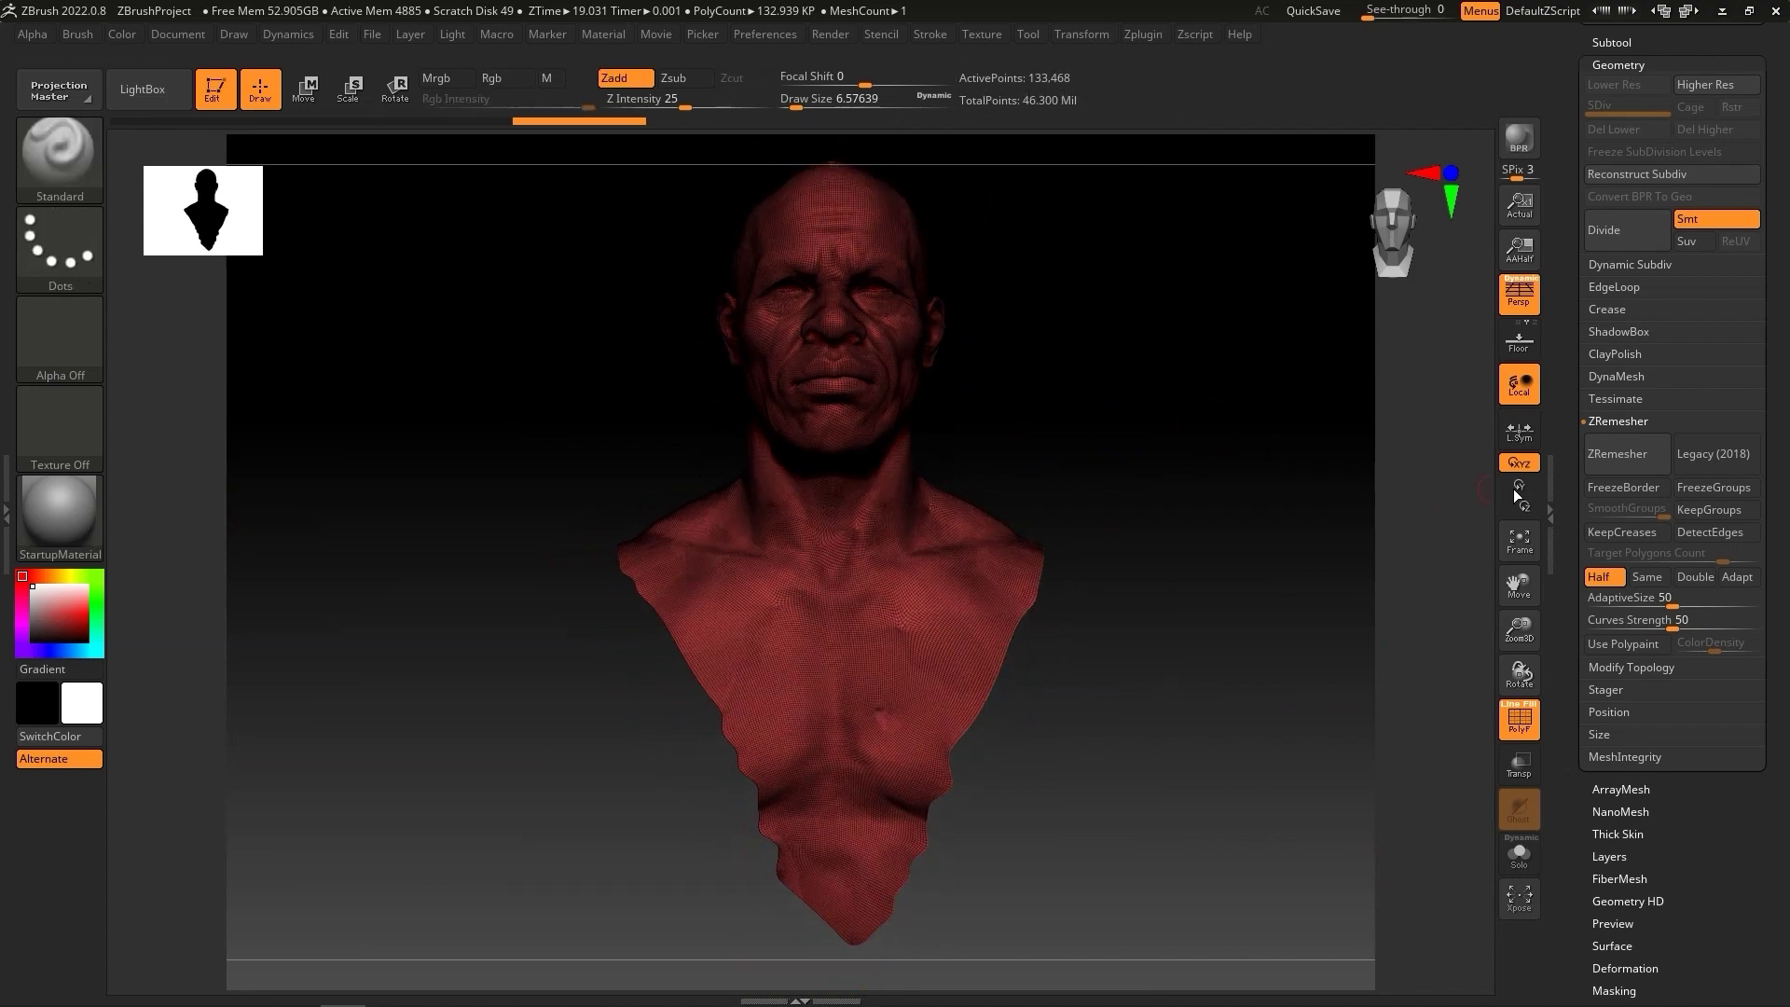
# Step: Run ZRemesher at Half on LowMesh repeatedly until it is down to about 6,000 polygons, and check the topology
pyautogui.click(1626, 460)
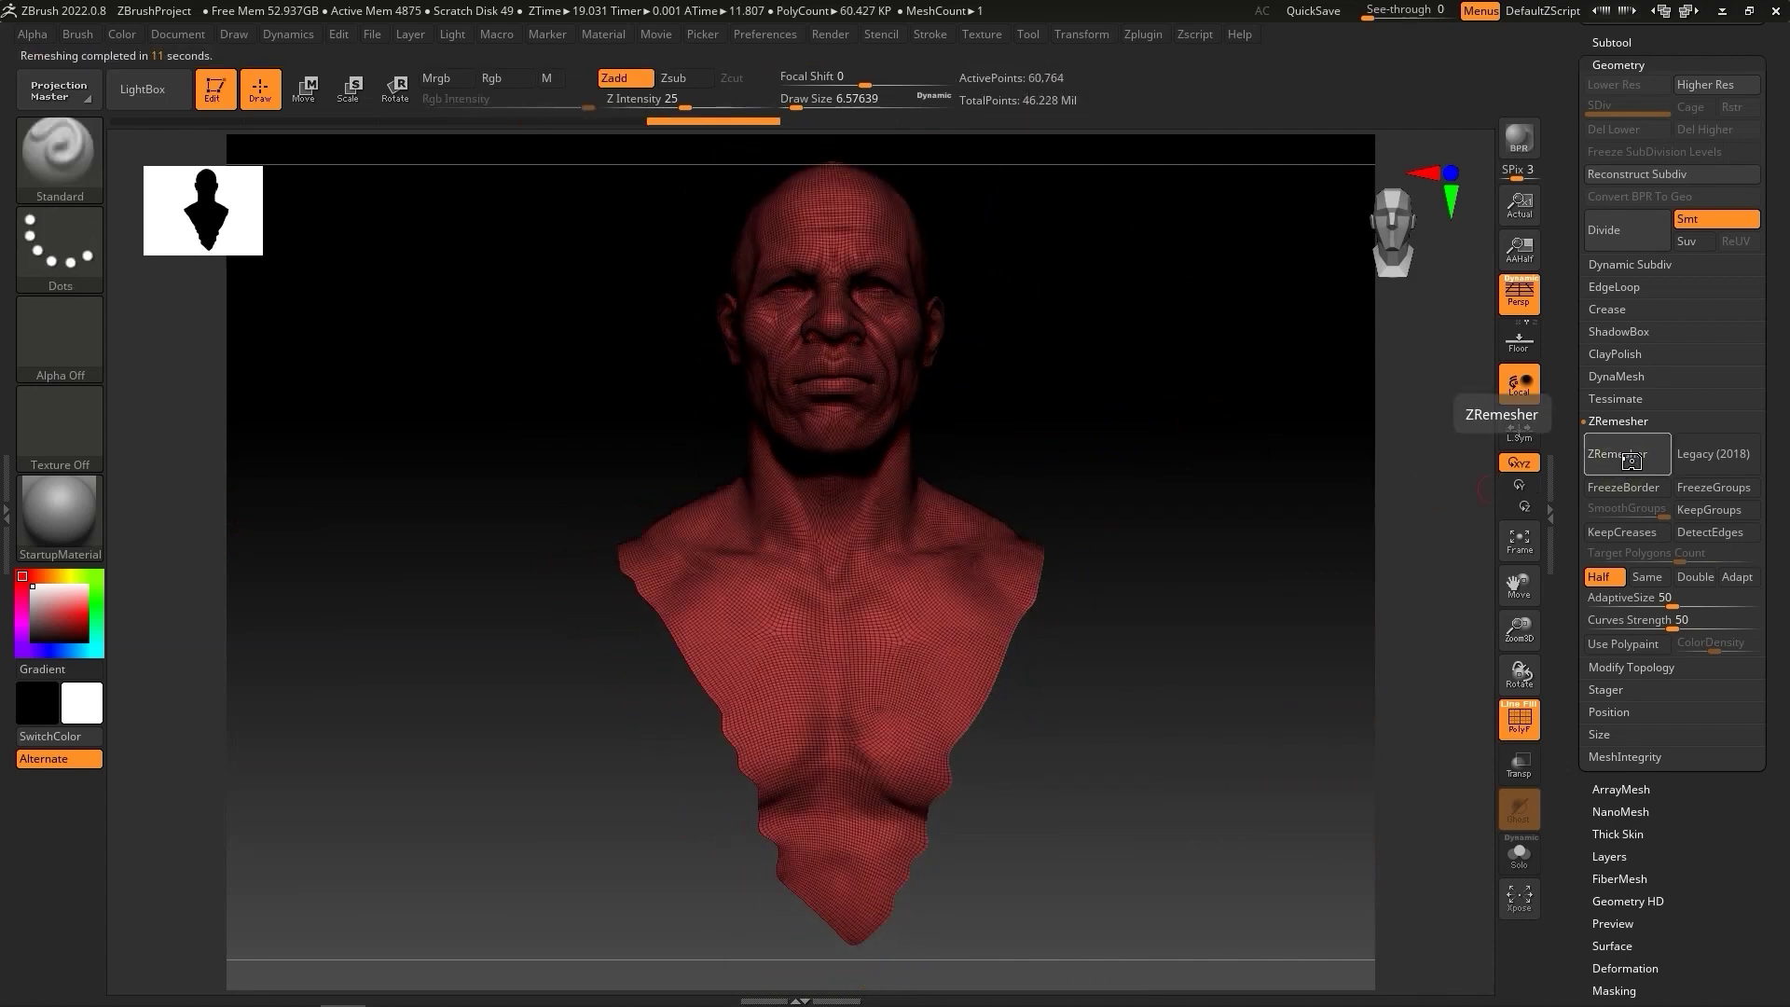
pyautogui.click(1599, 455)
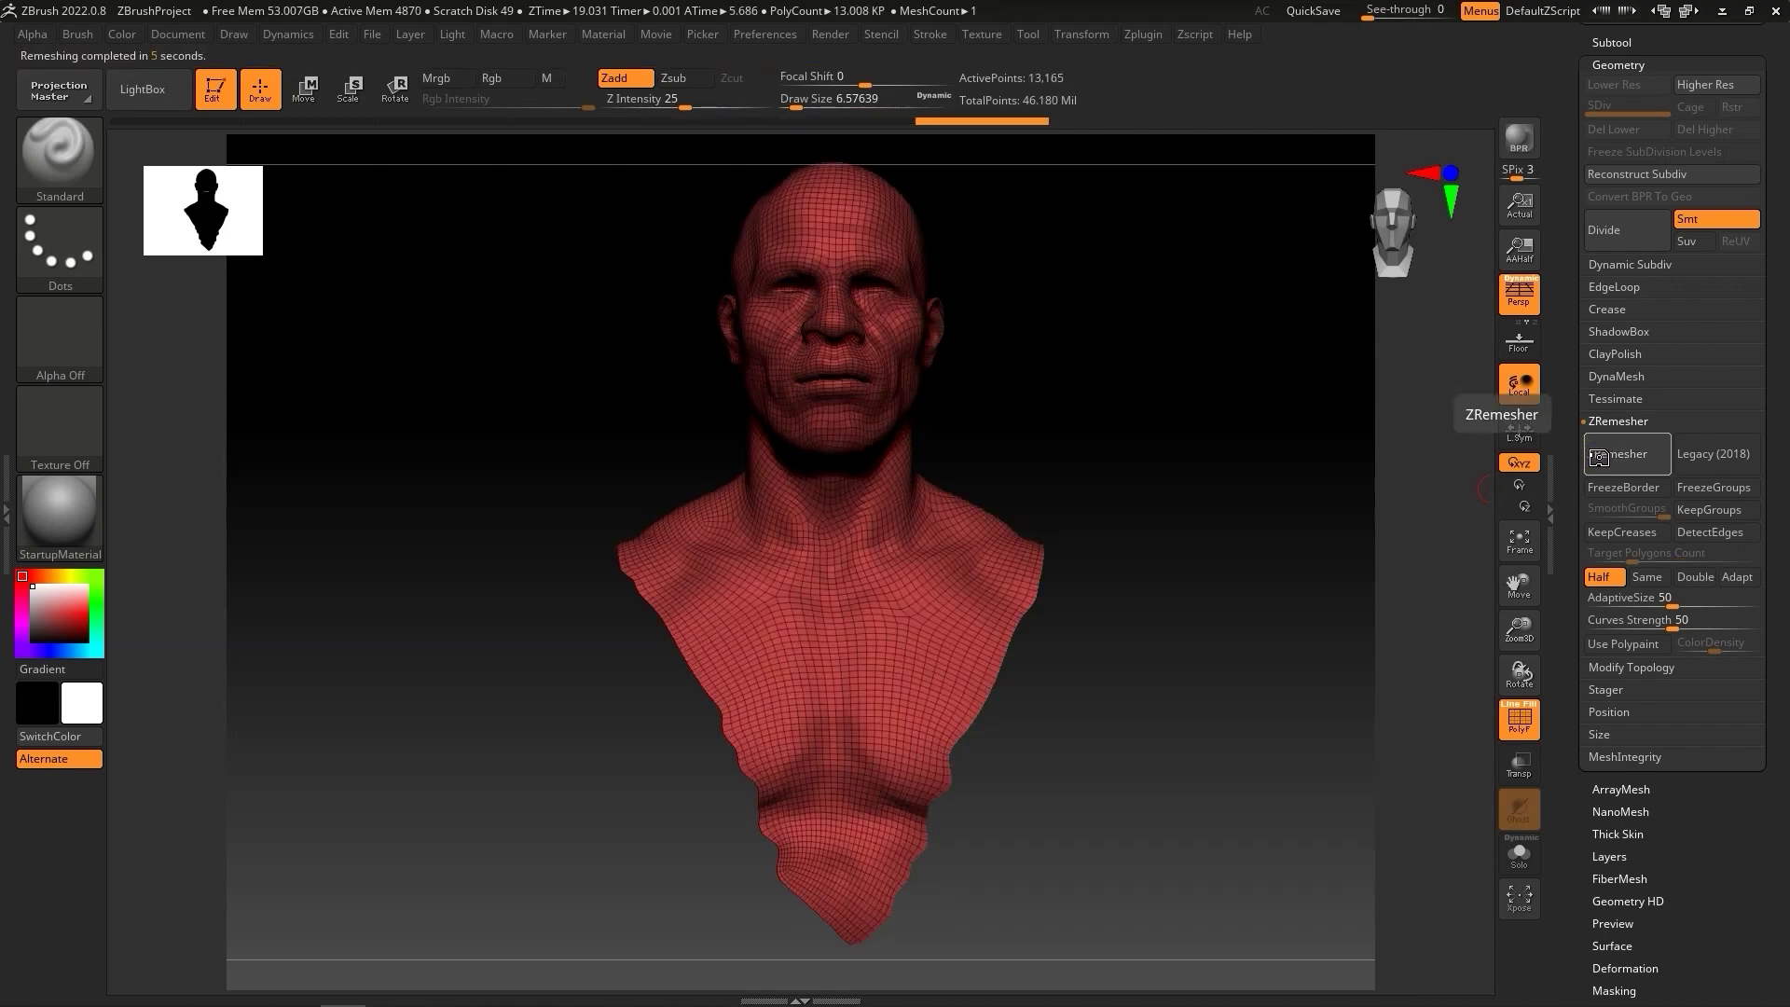
pyautogui.click(1598, 456)
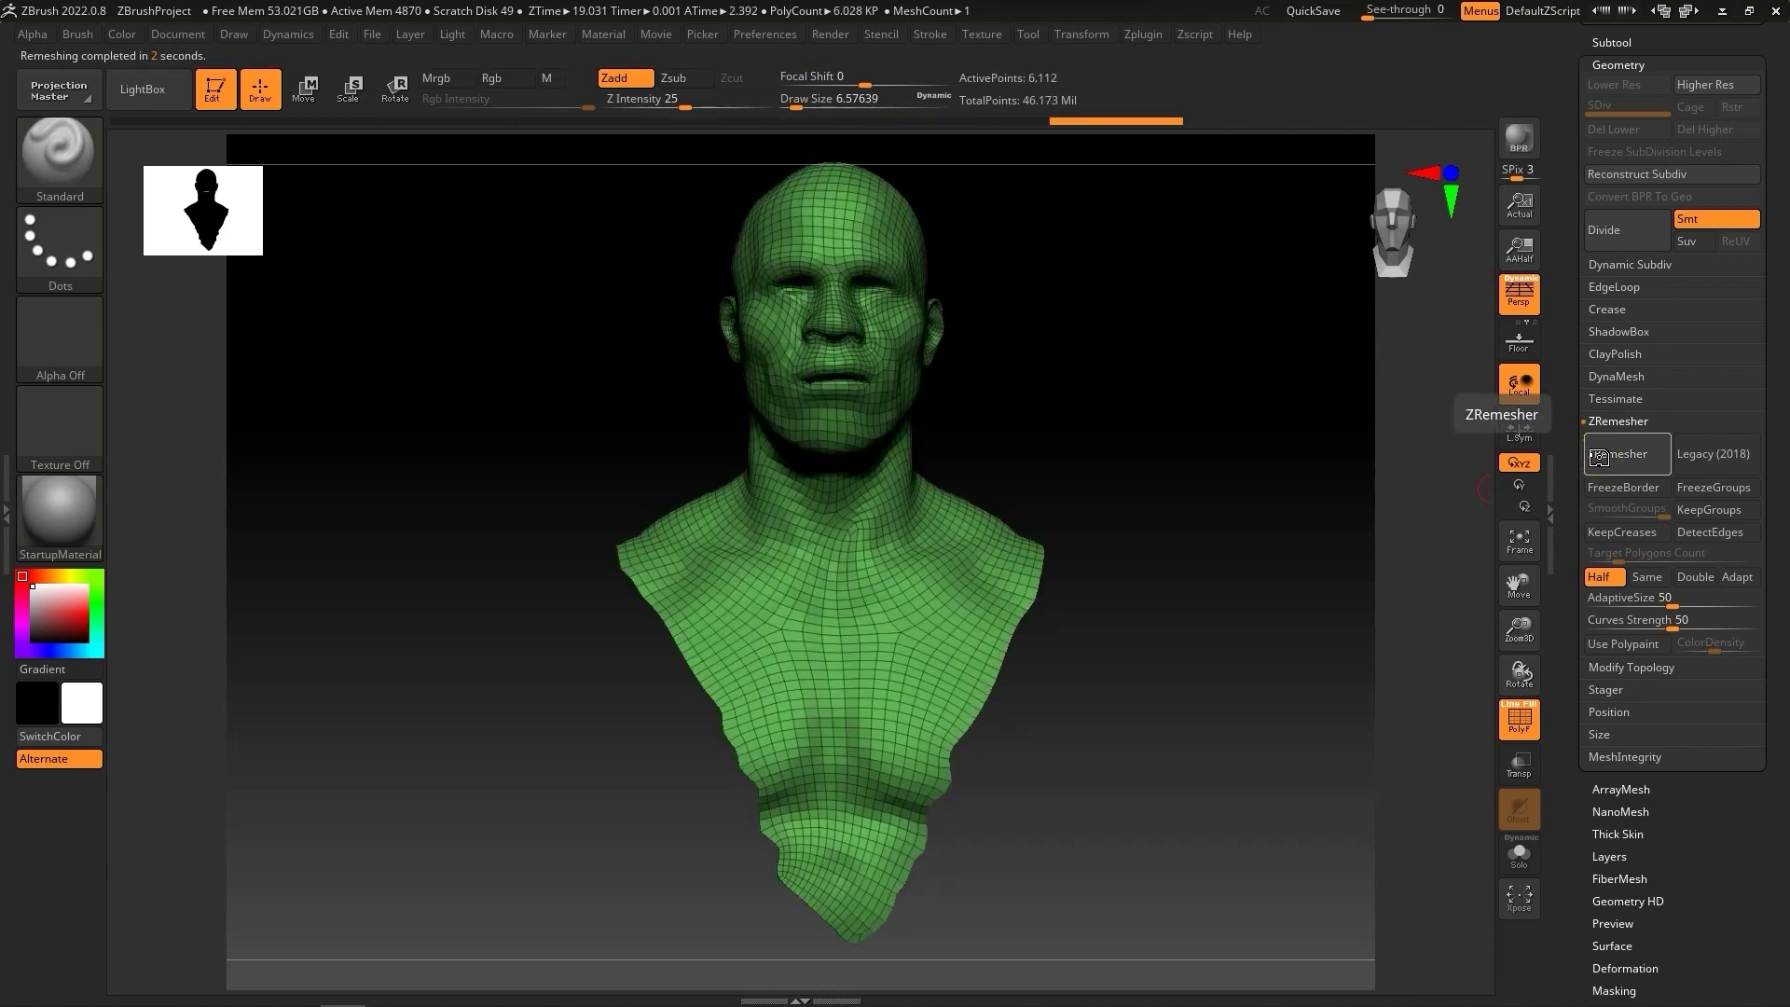
pyautogui.keyDown('ctrl'); pyautogui.moveTo(820, 439); pyautogui.dragTo(820, 490, button='right'); pyautogui.keyUp('ctrl')
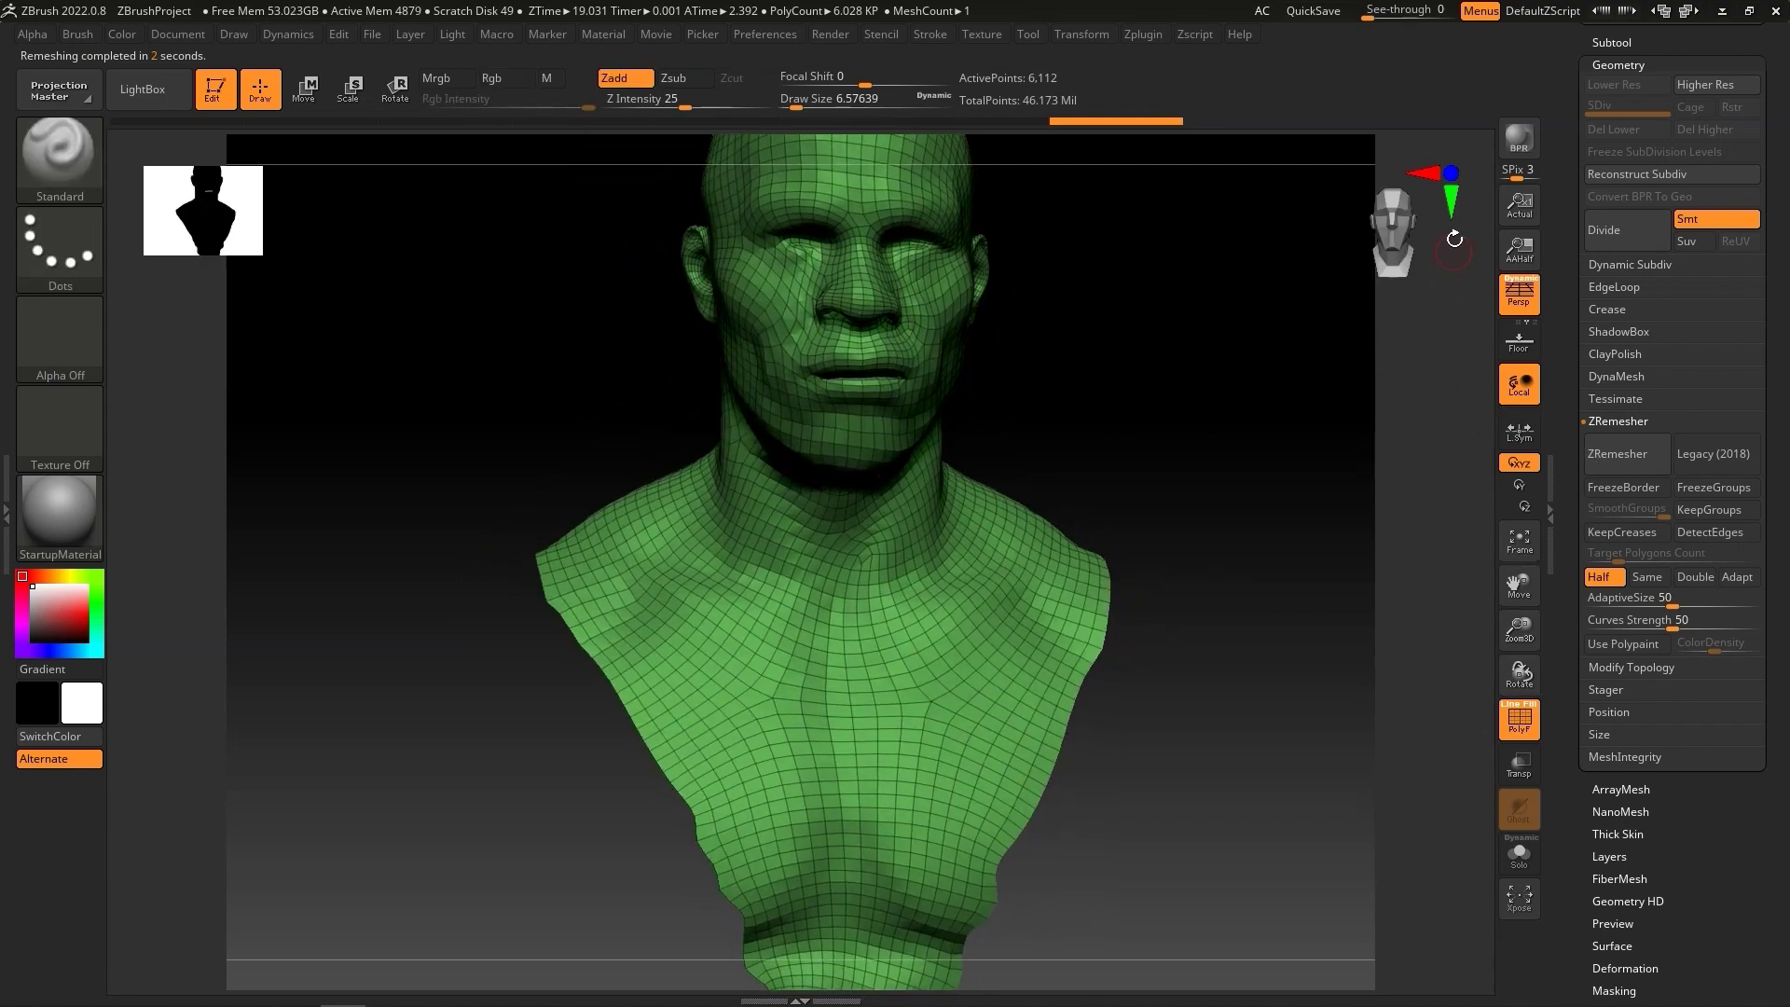
pyautogui.click(1519, 539)
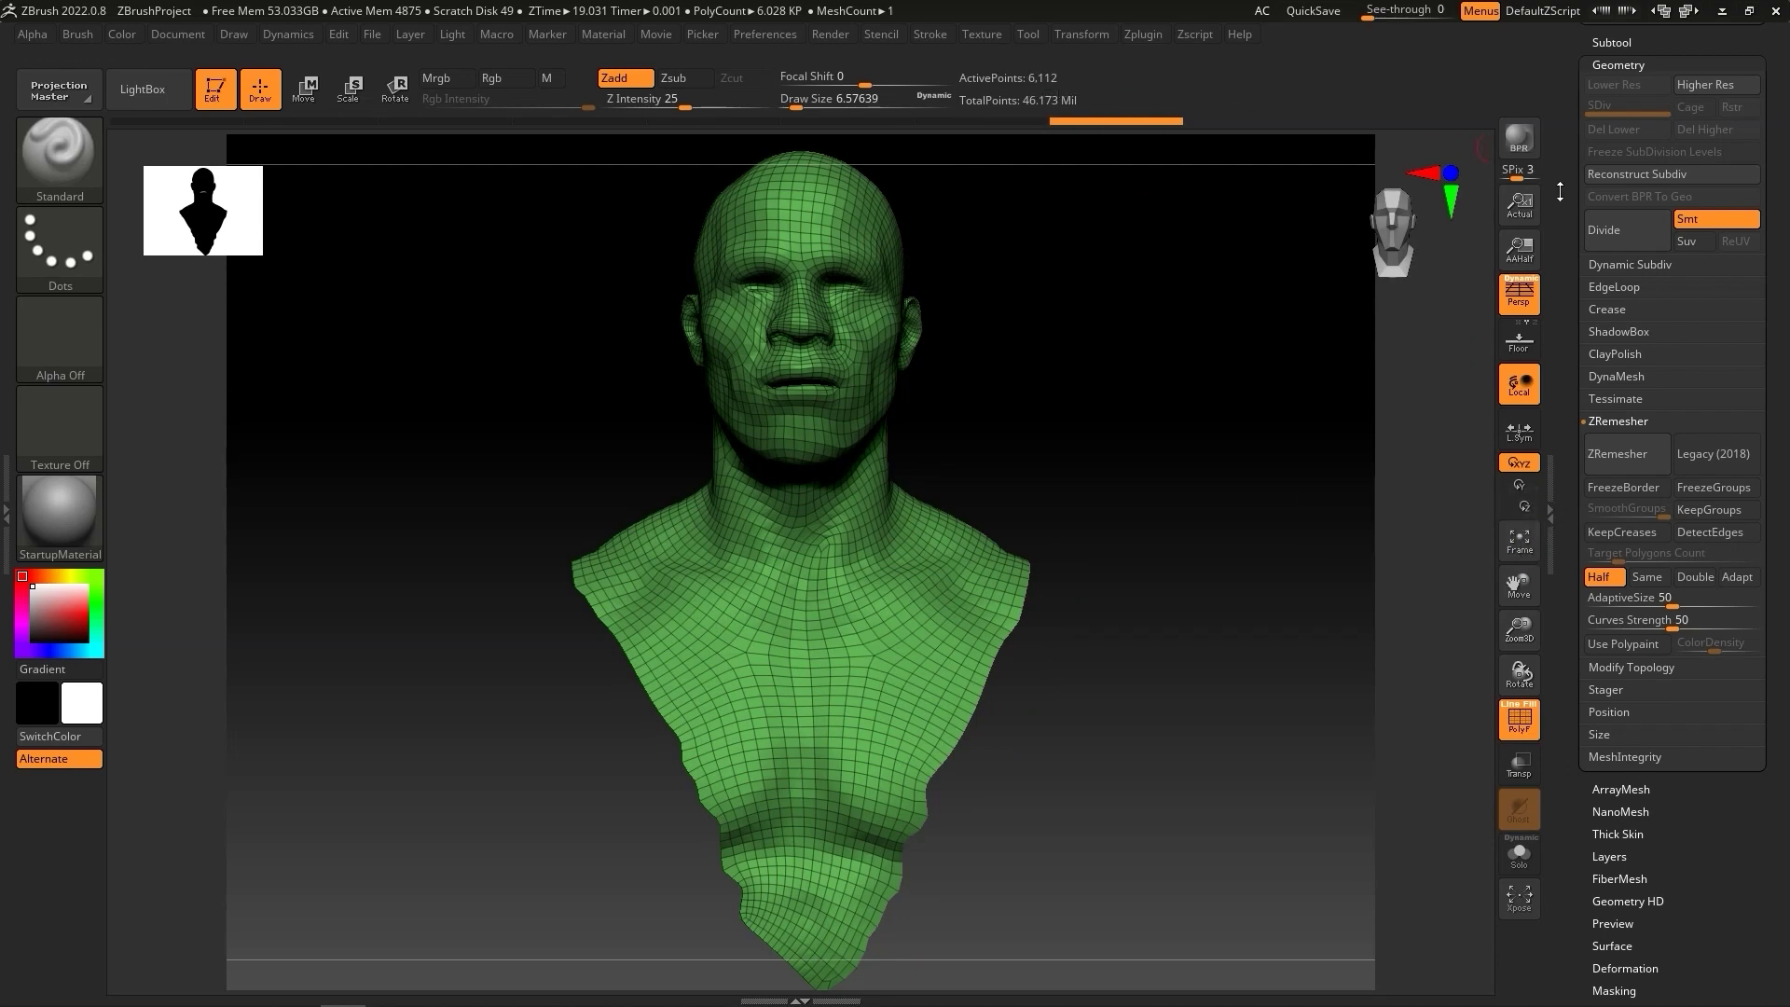
# Step: Subdivide LowMesh twice to subdivision level 3 and inspect its polyframe around the neck
pyautogui.moveTo(1561, 191); pyautogui.dragTo(1567, 288)
pyautogui.moveTo(1109, 122); pyautogui.dragTo(1149, 130)
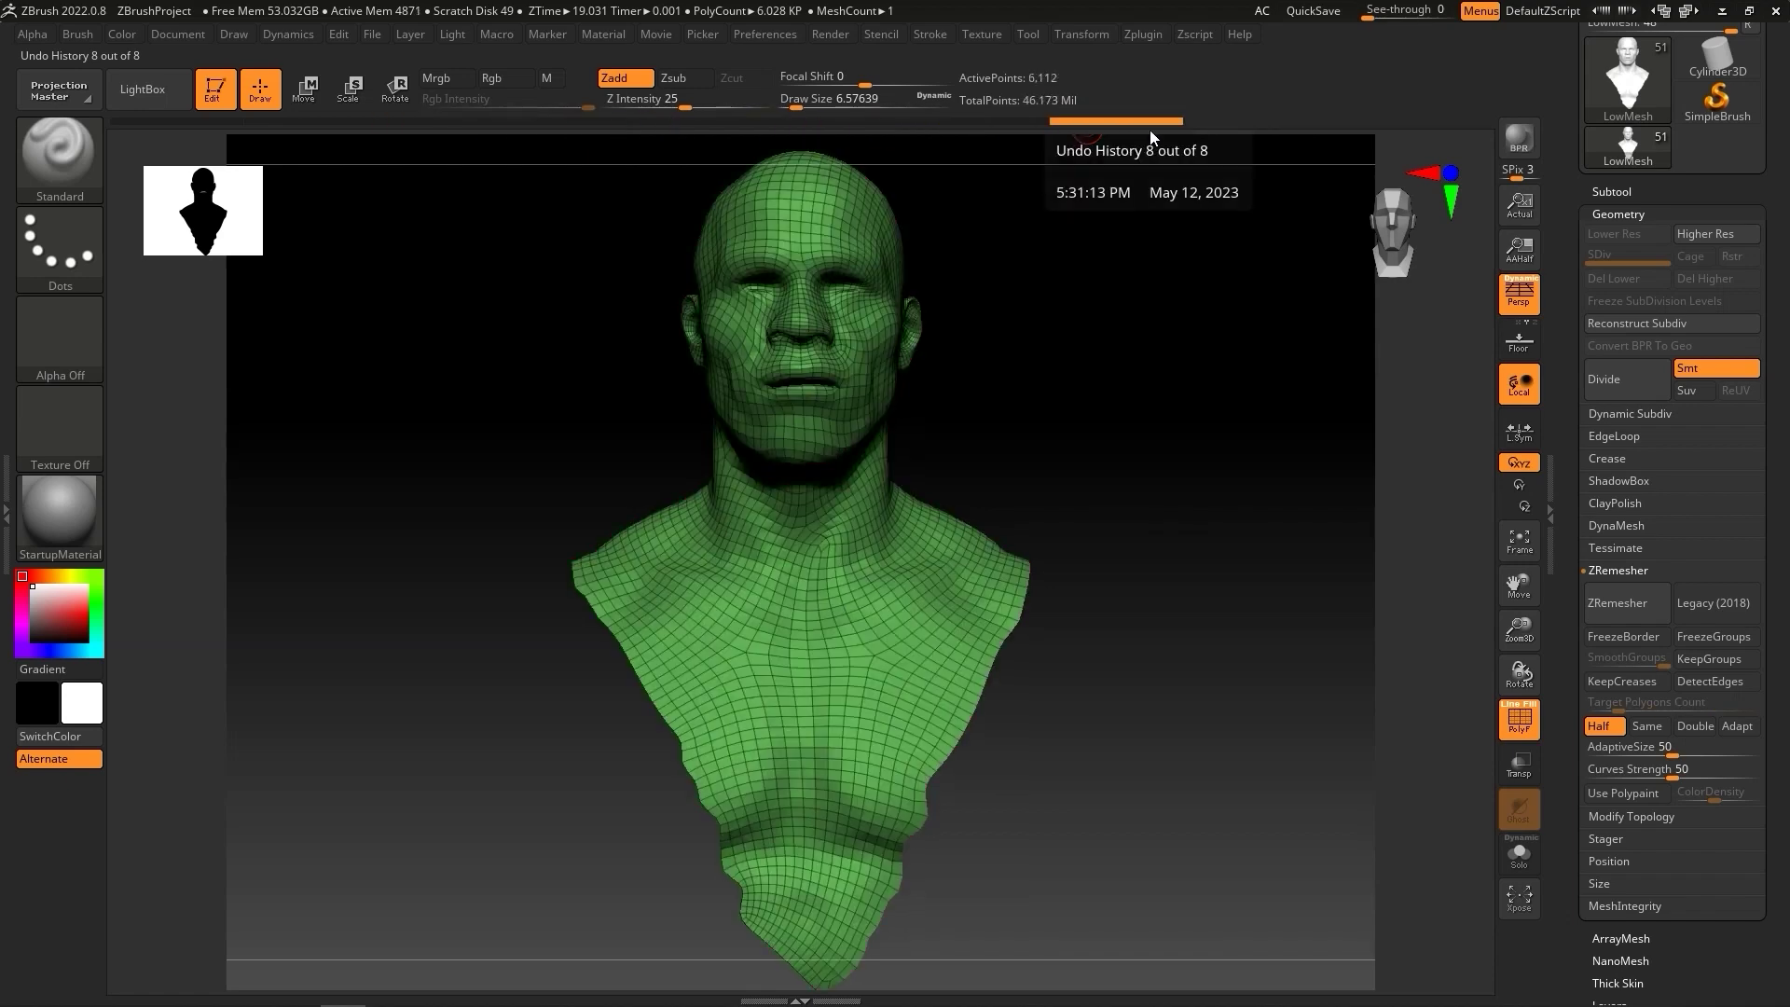
pyautogui.click(1618, 387)
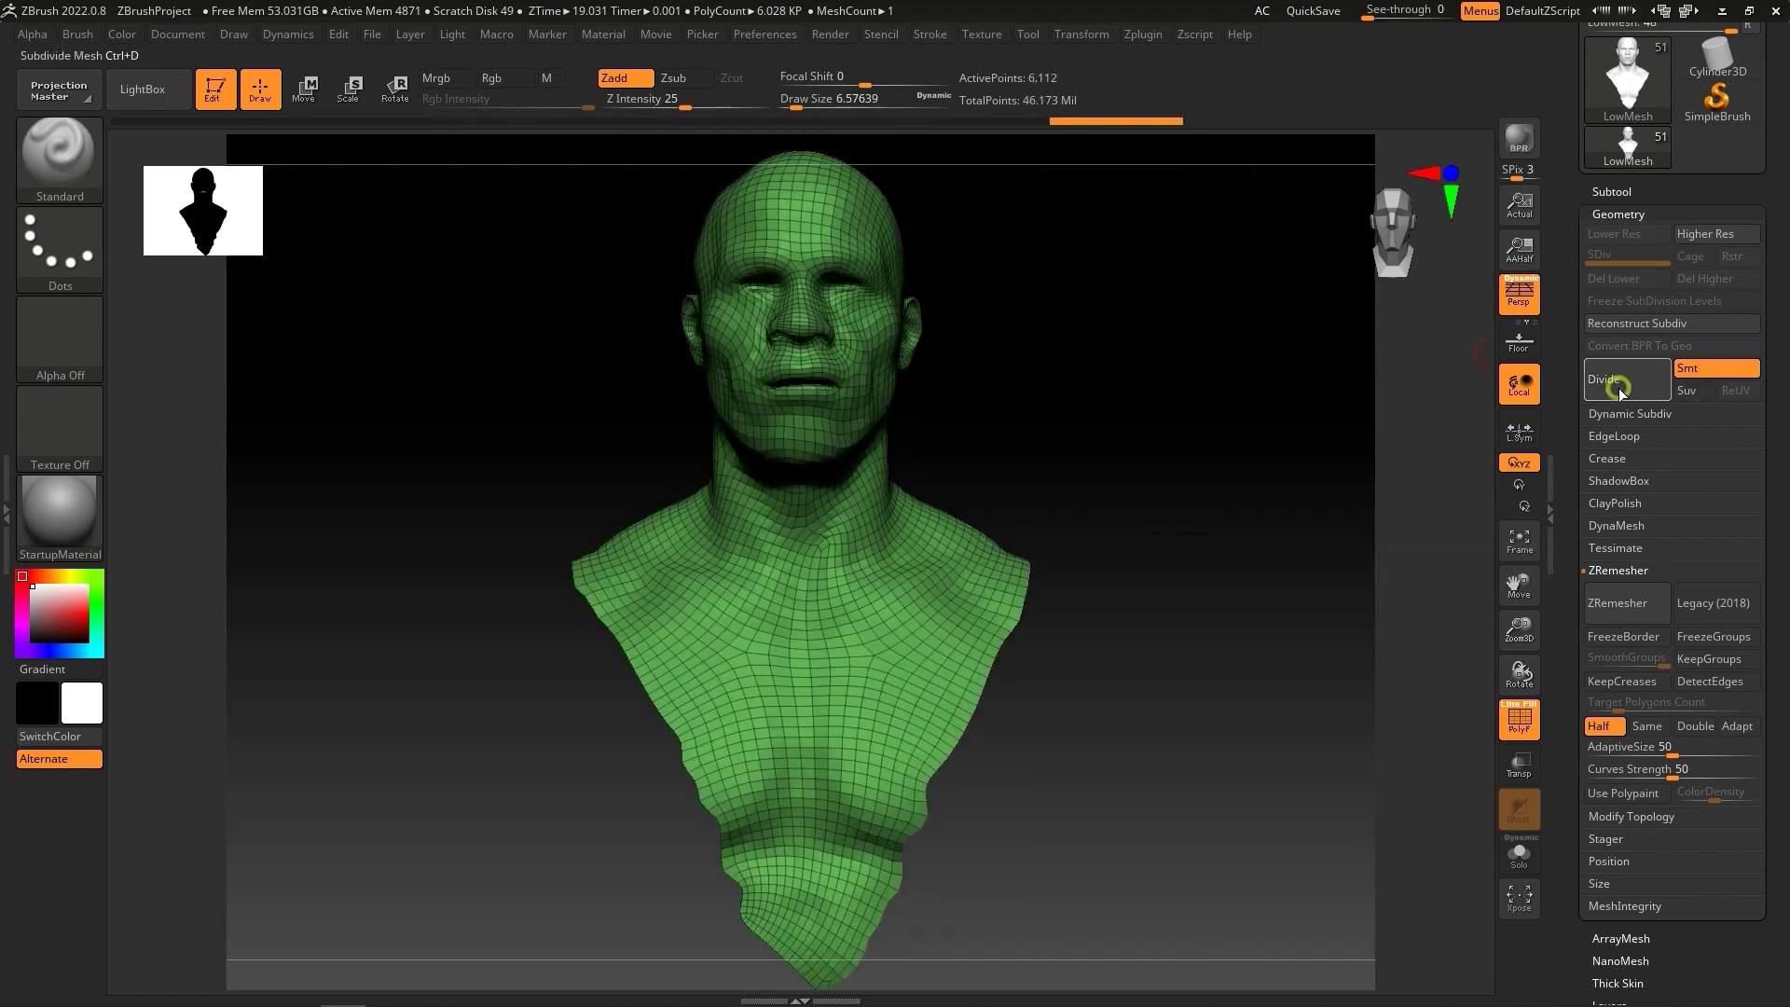
pyautogui.click(1619, 388)
pyautogui.click(1521, 729)
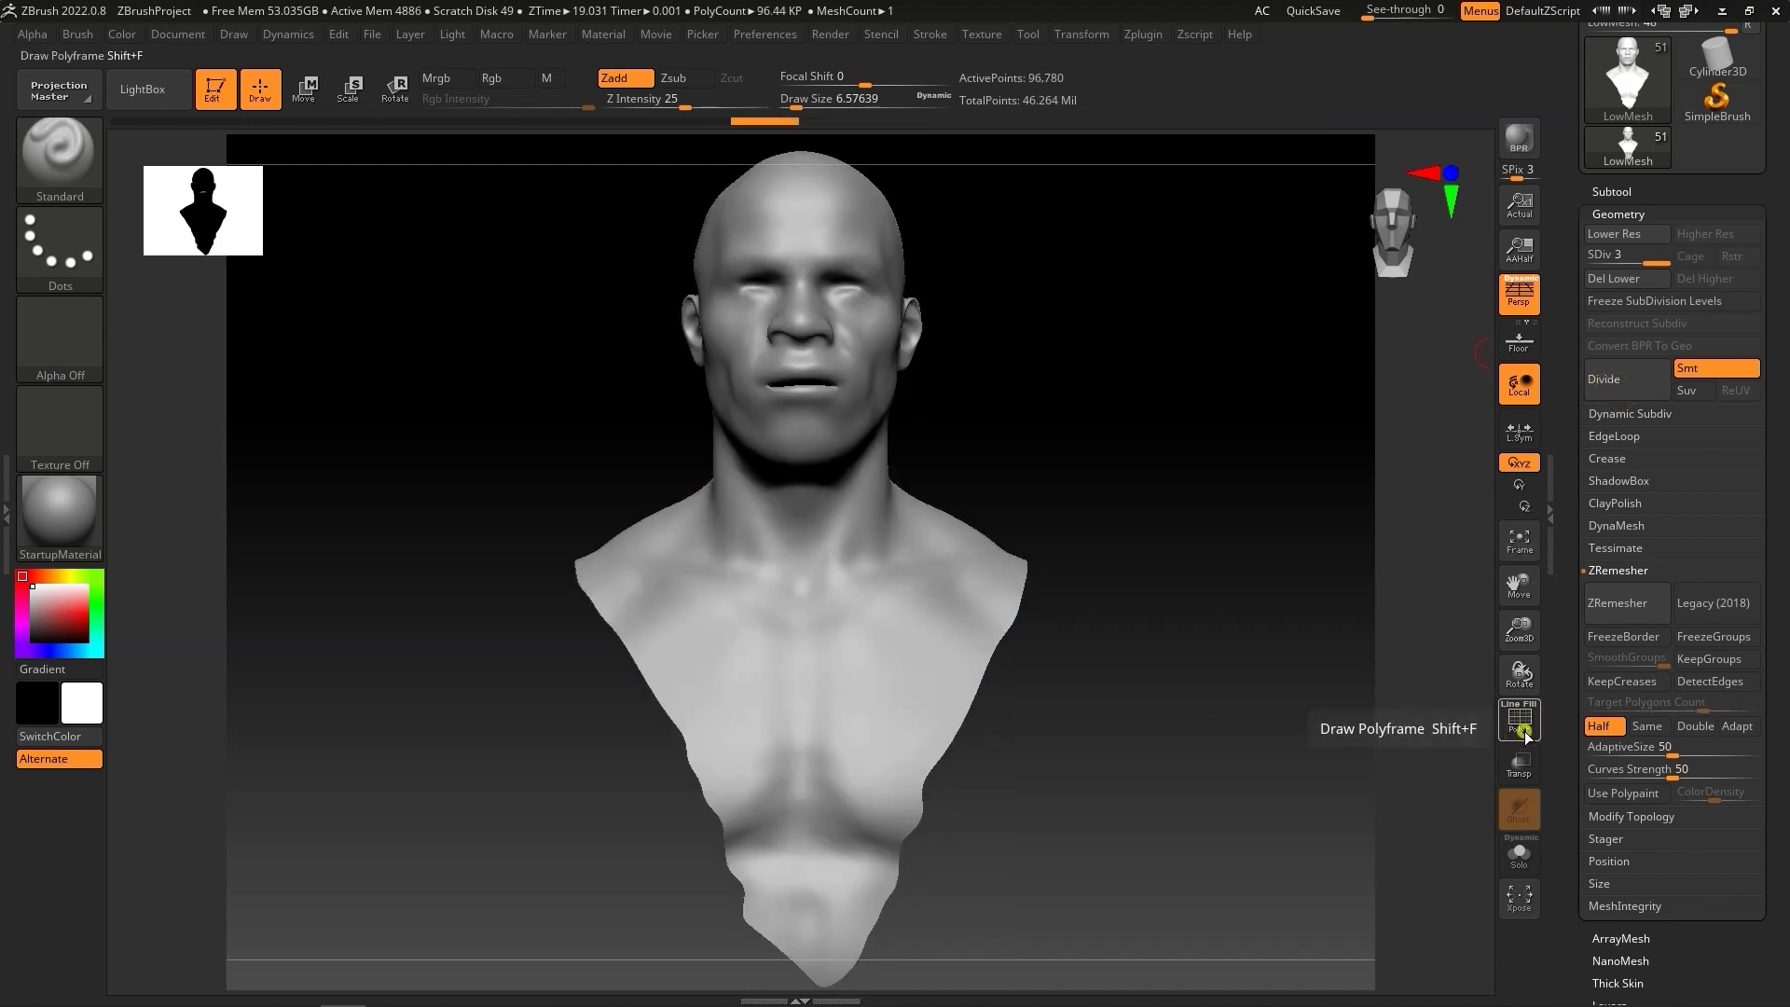
pyautogui.click(1522, 729)
pyautogui.keyDown('ctrl'); pyautogui.moveTo(732, 461); pyautogui.dragTo(554, 735, button='right'); pyautogui.keyUp('ctrl')
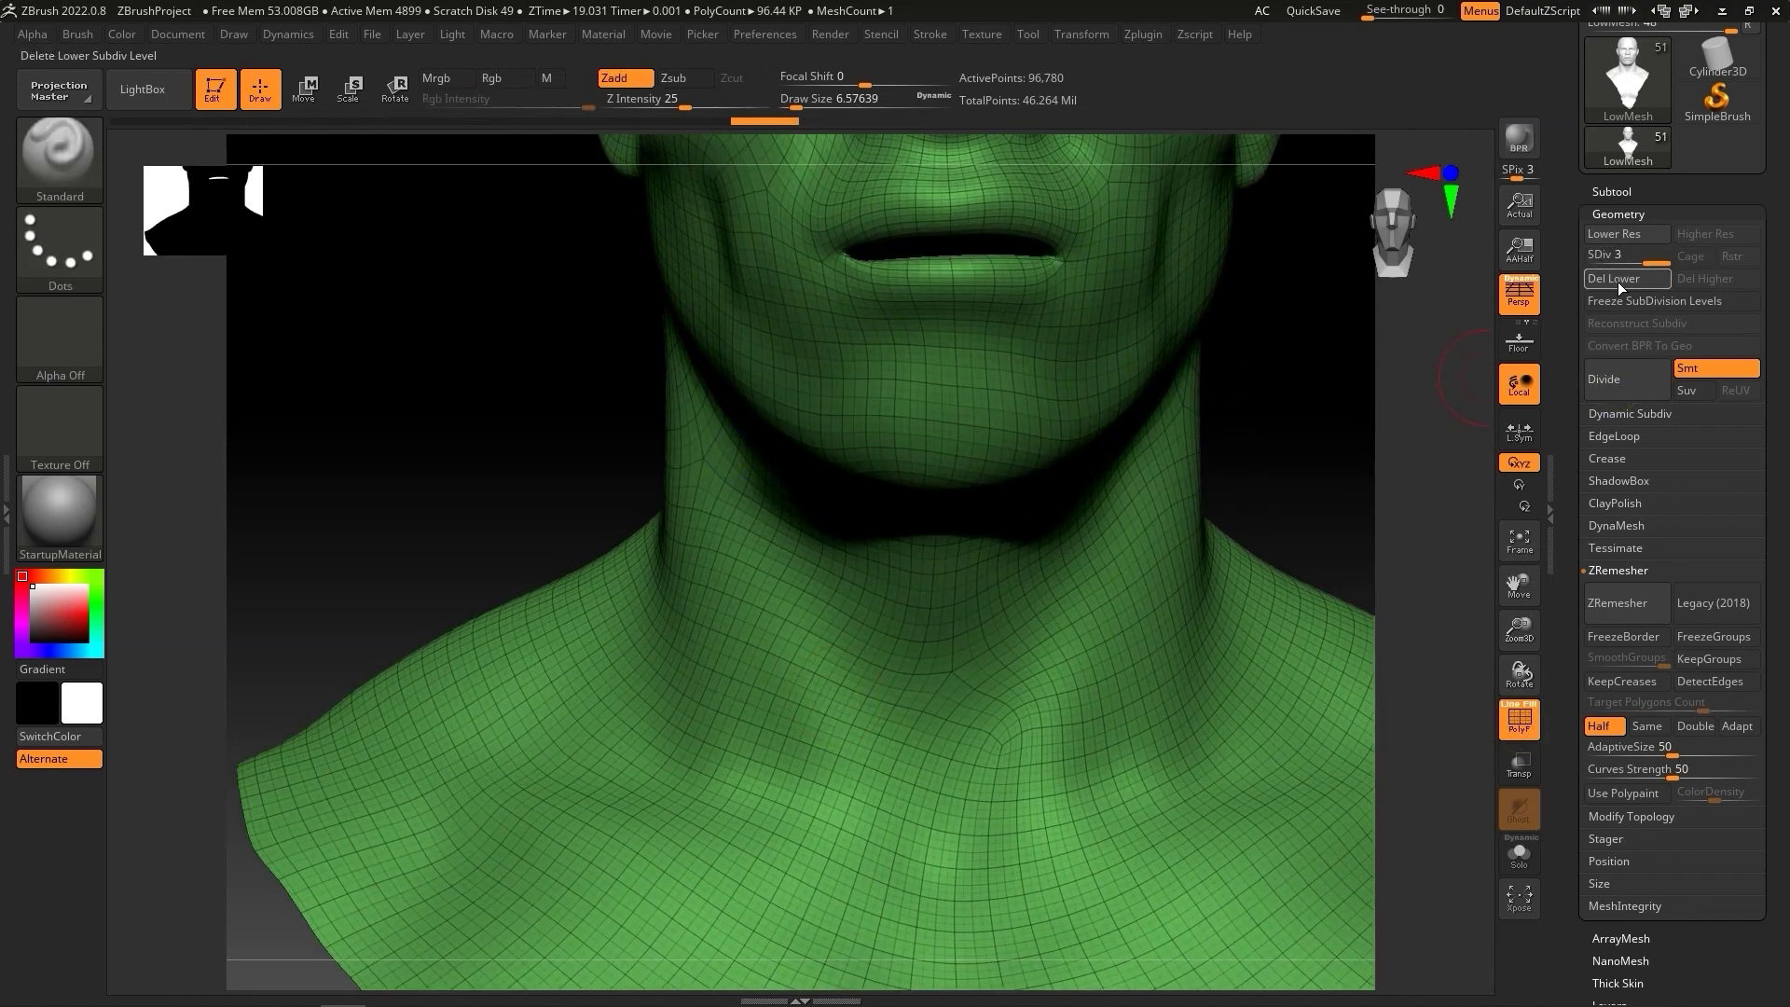
# Step: Subdivide LowMesh three more times to reach subdivision level 6, keeping the polyframe displayed
pyautogui.click(1629, 378)
pyautogui.click(1630, 377)
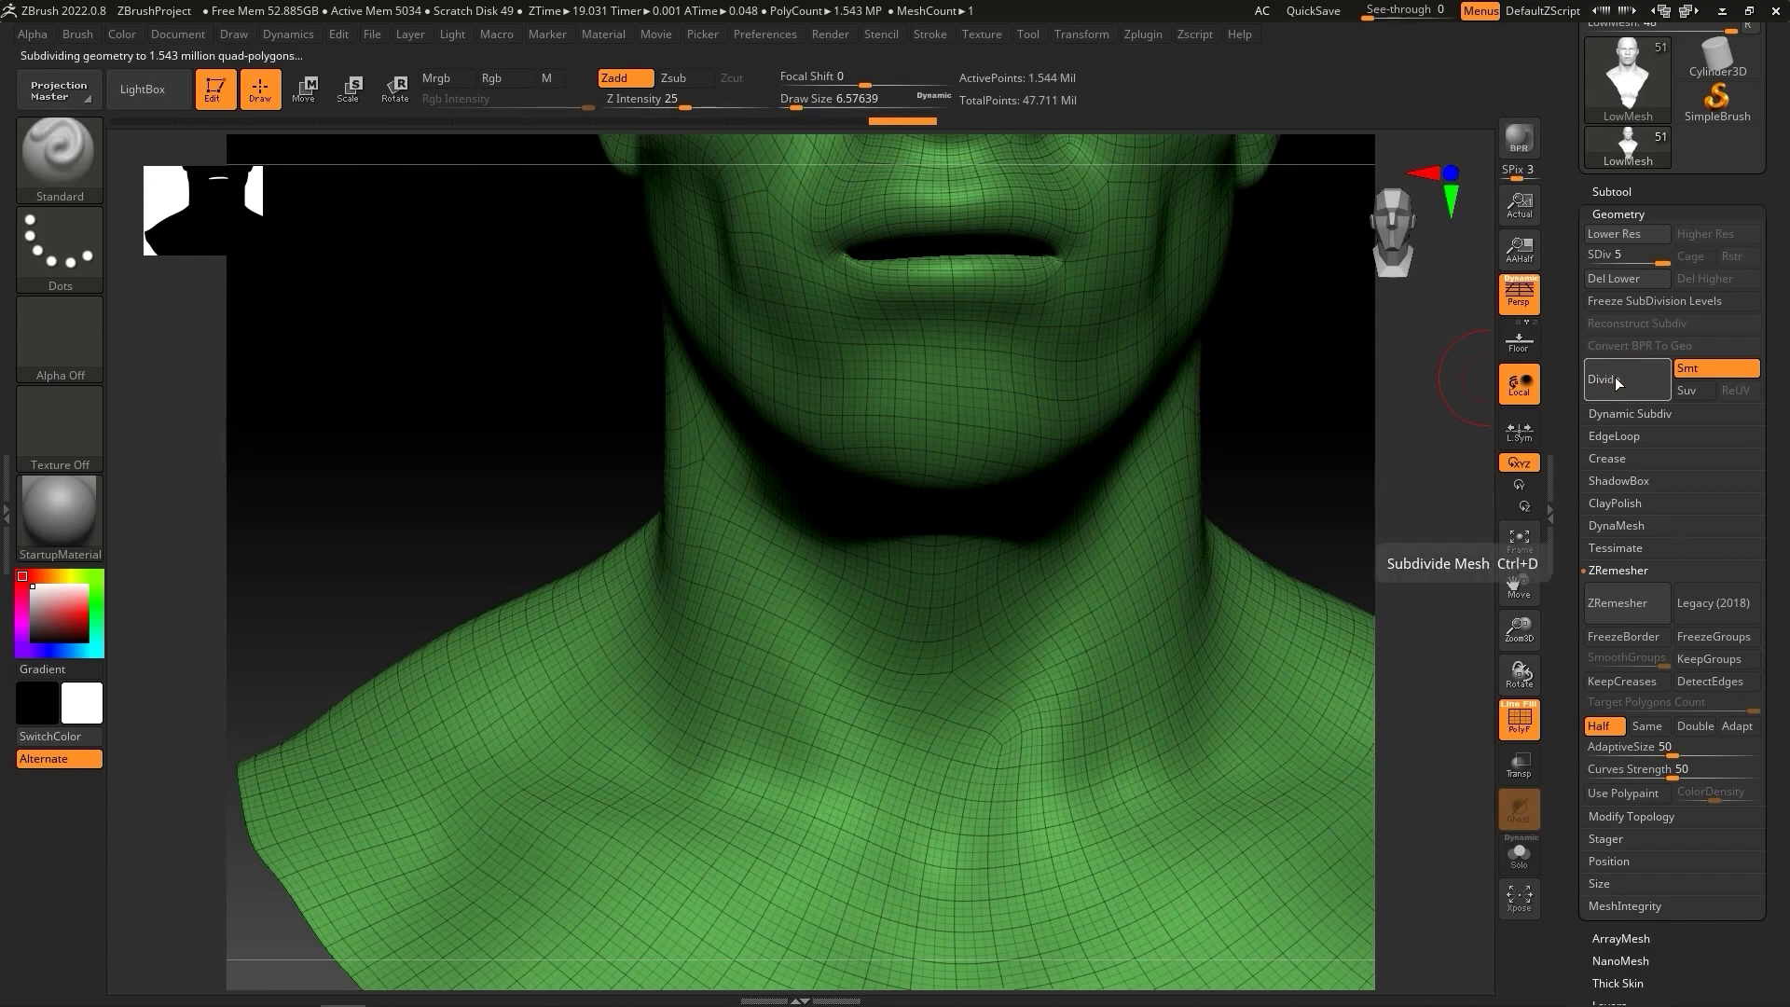
pyautogui.click(1621, 378)
pyautogui.click(1520, 719)
pyautogui.click(1520, 719)
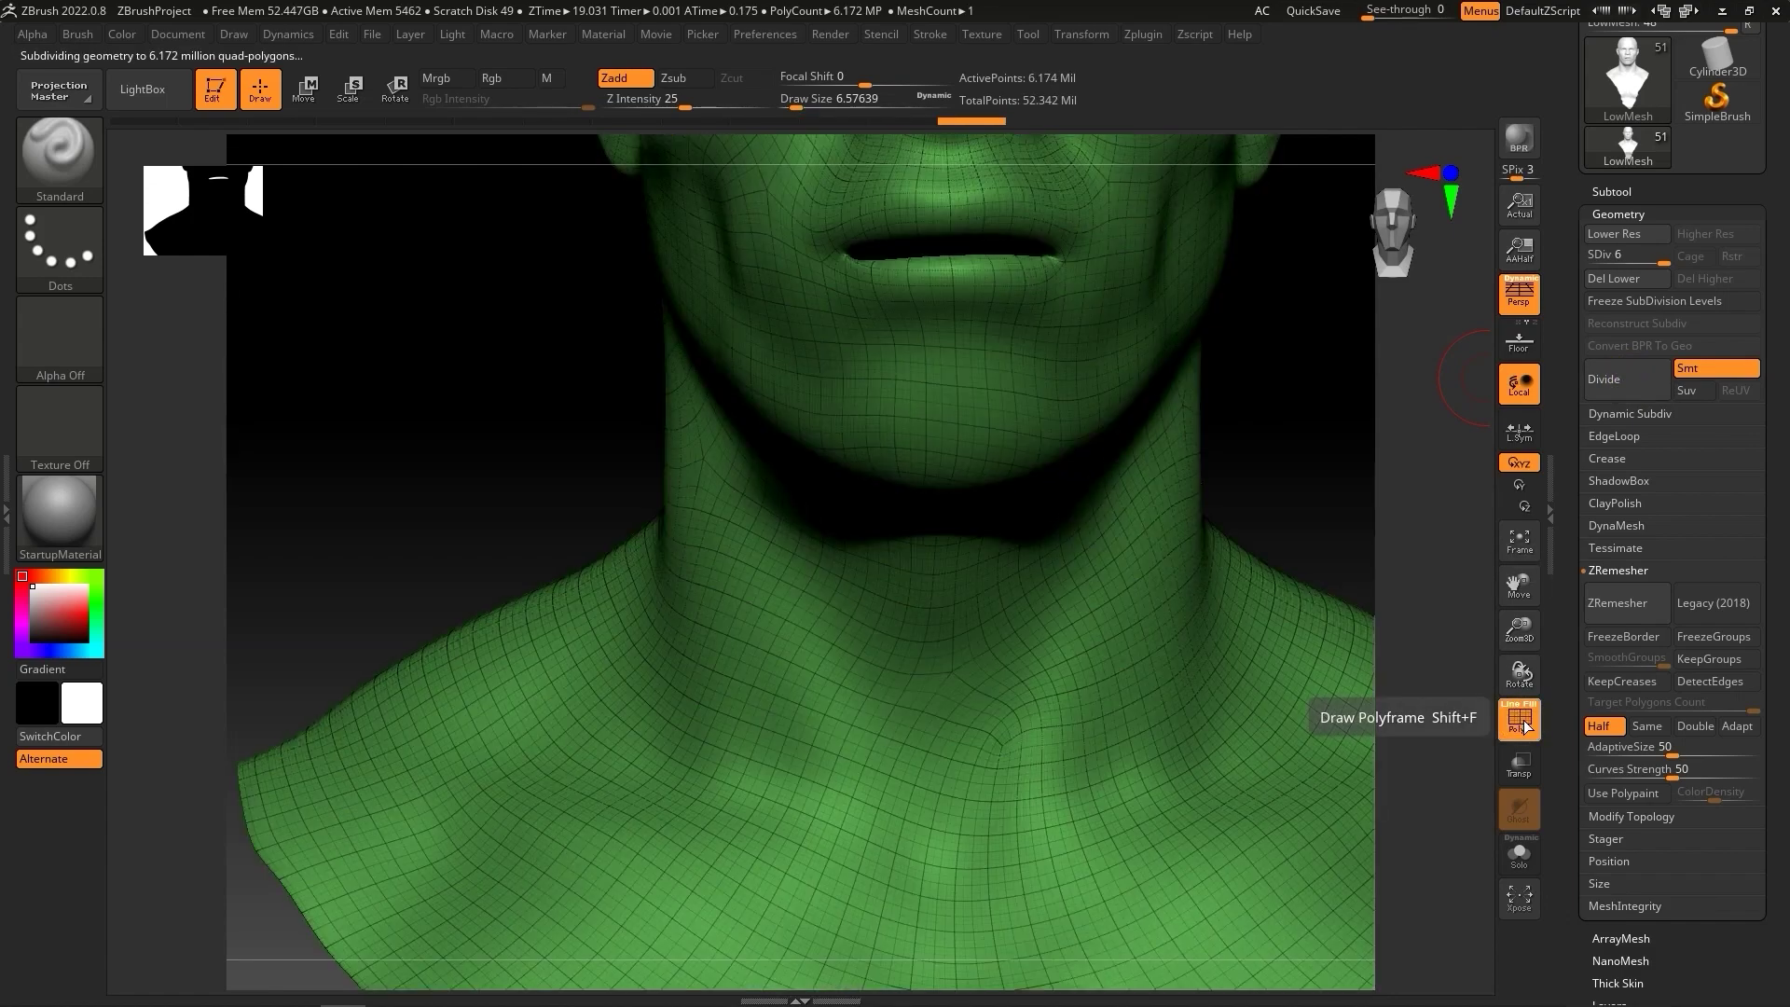
# Step: Subdivide LowMesh to subdivision level 7 and check the whole bust with the polyframe displayed
pyautogui.click(1612, 387)
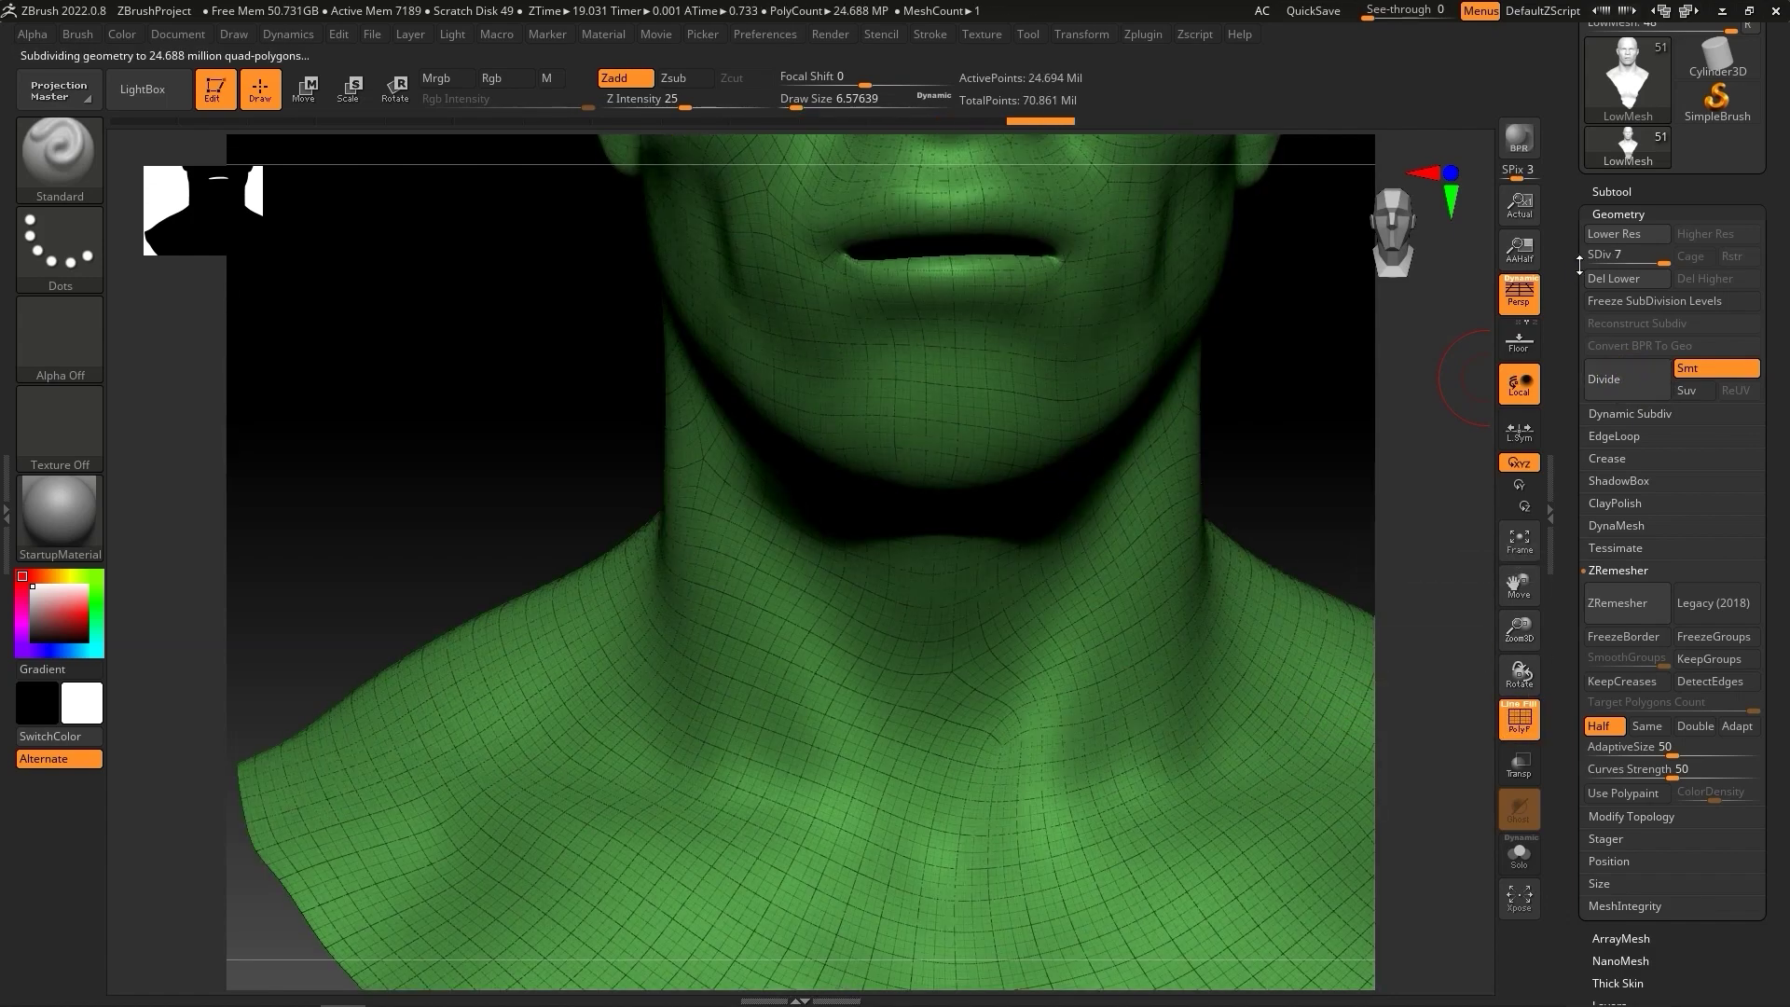
pyautogui.press('f')
pyautogui.click(1520, 720)
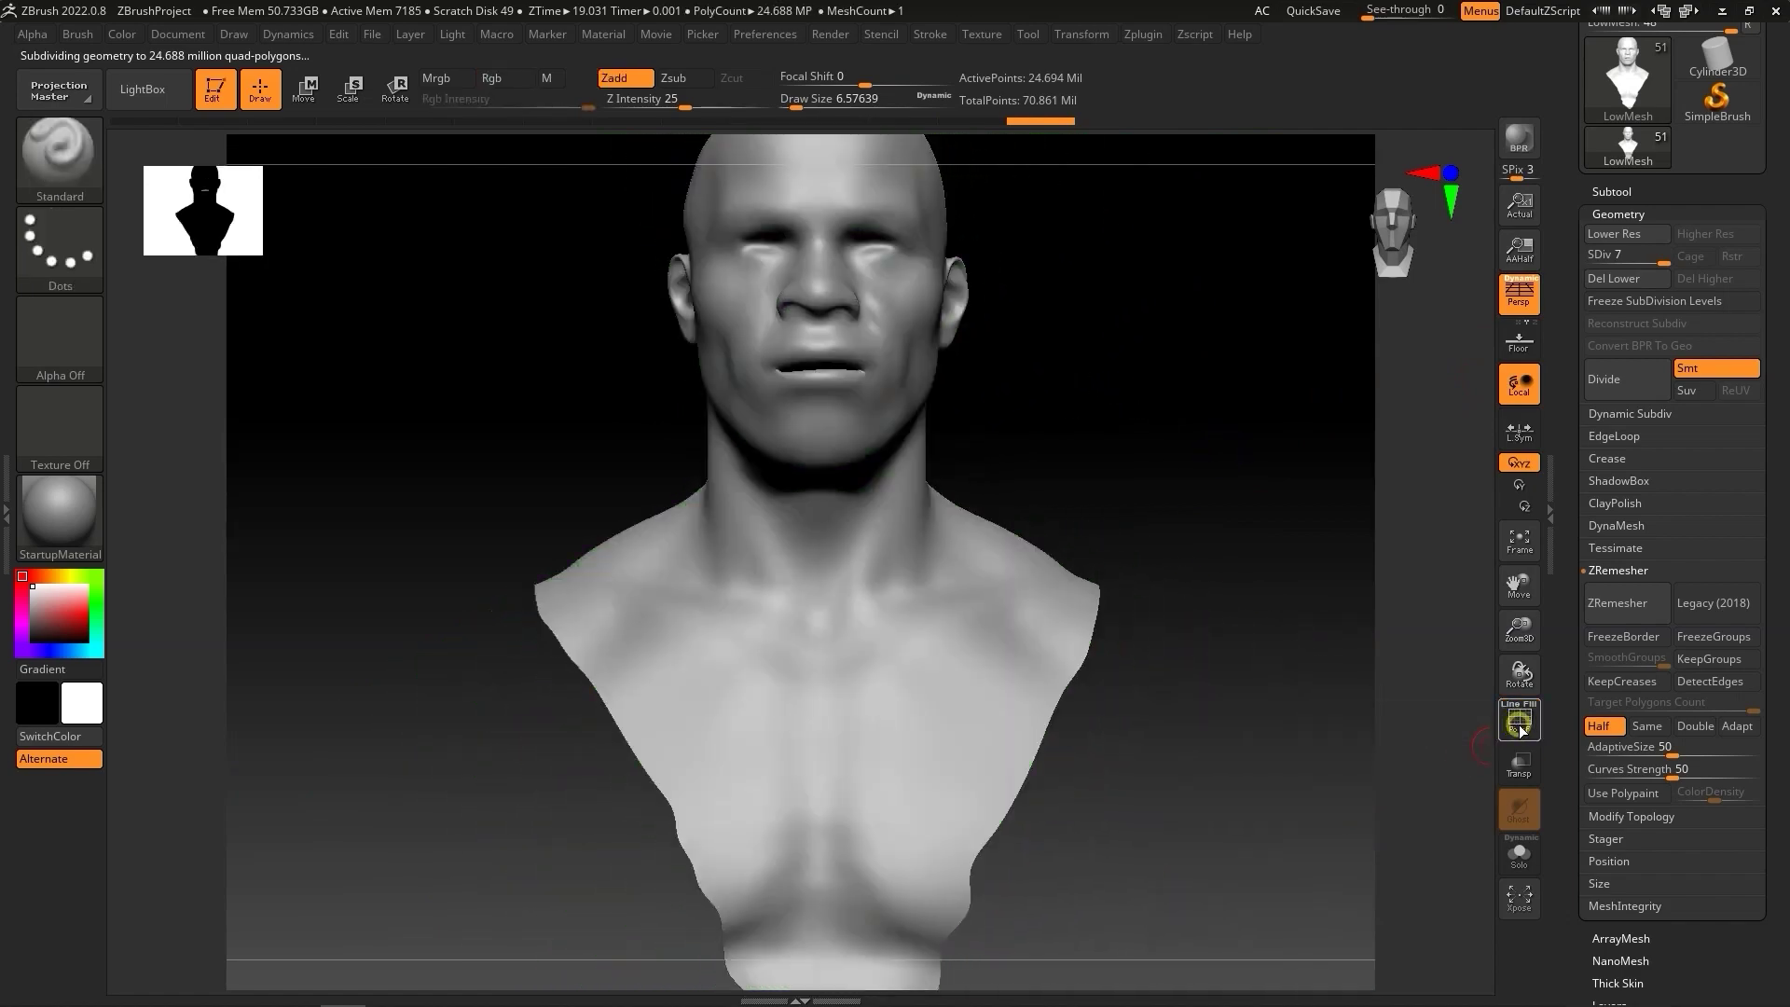
pyautogui.click(1519, 720)
pyautogui.moveTo(1259, 719); pyautogui.dragTo(1086, 569)
pyautogui.moveTo(1664, 263)
pyautogui.mouseDown()
pyautogui.moveTo(1589, 264)
pyautogui.moveTo(1678, 263)
pyautogui.mouseUp()
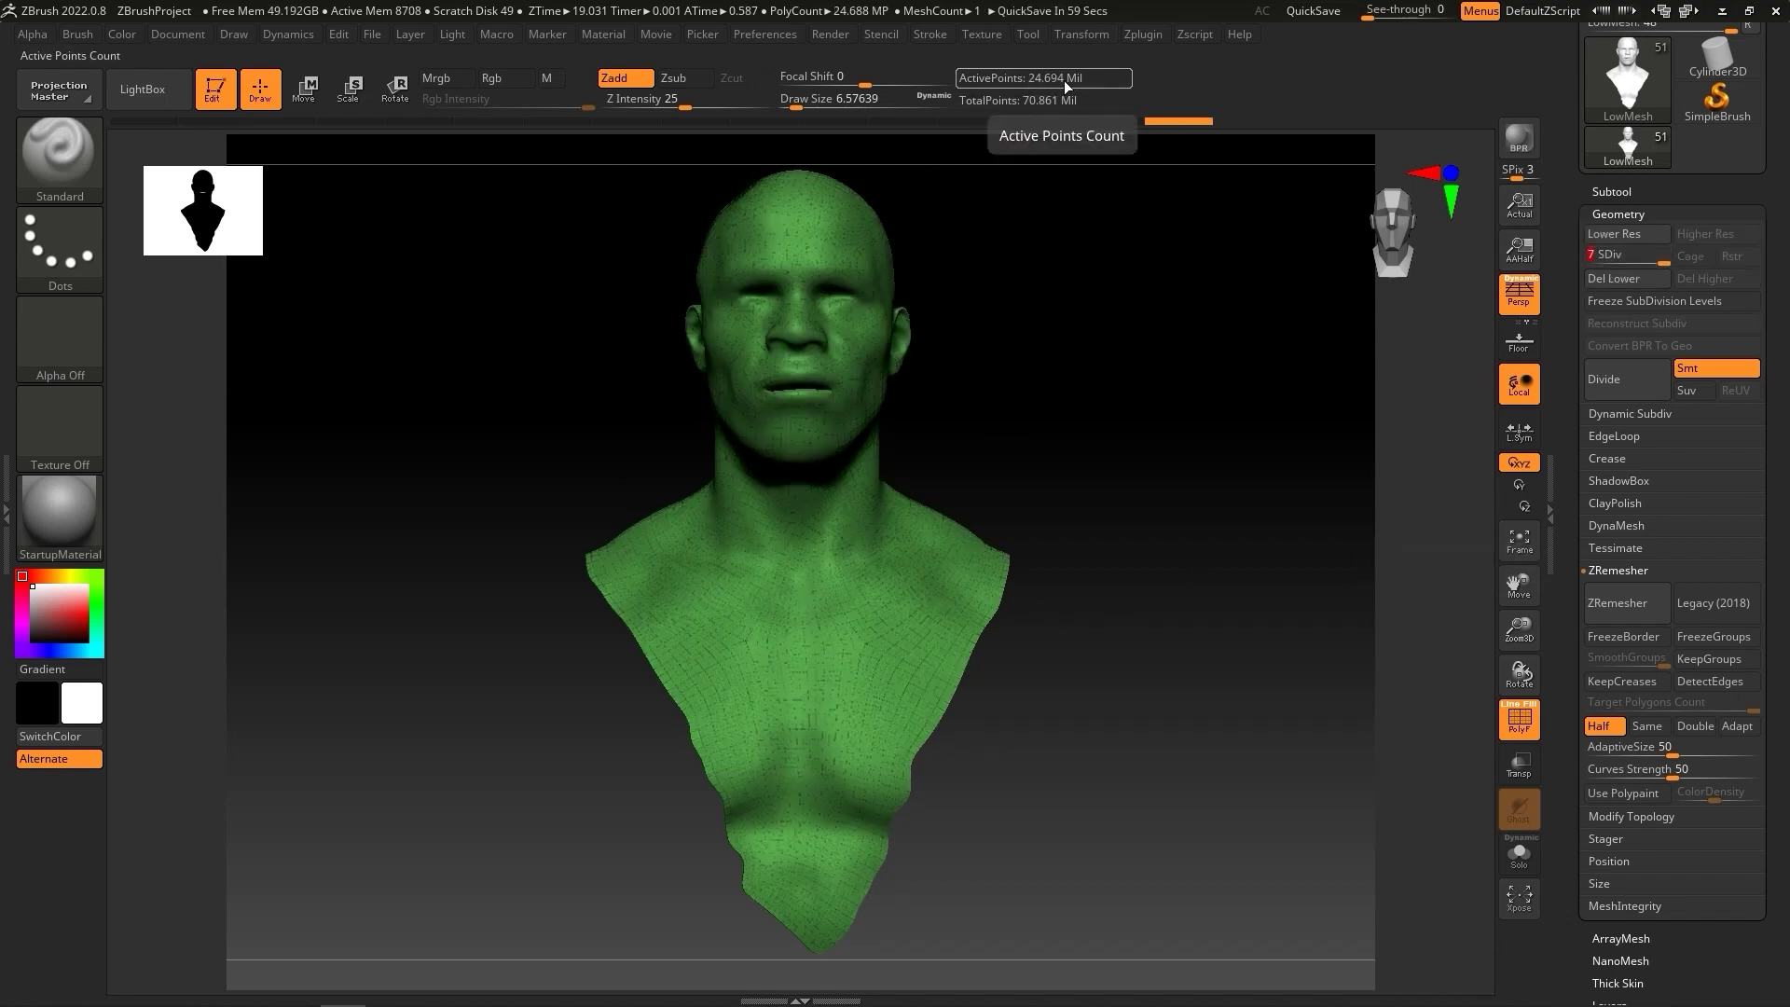
# Step: Make the original Body subtool visible together with LowMesh, keeping LowMesh as the active subtool
pyautogui.click(1603, 192)
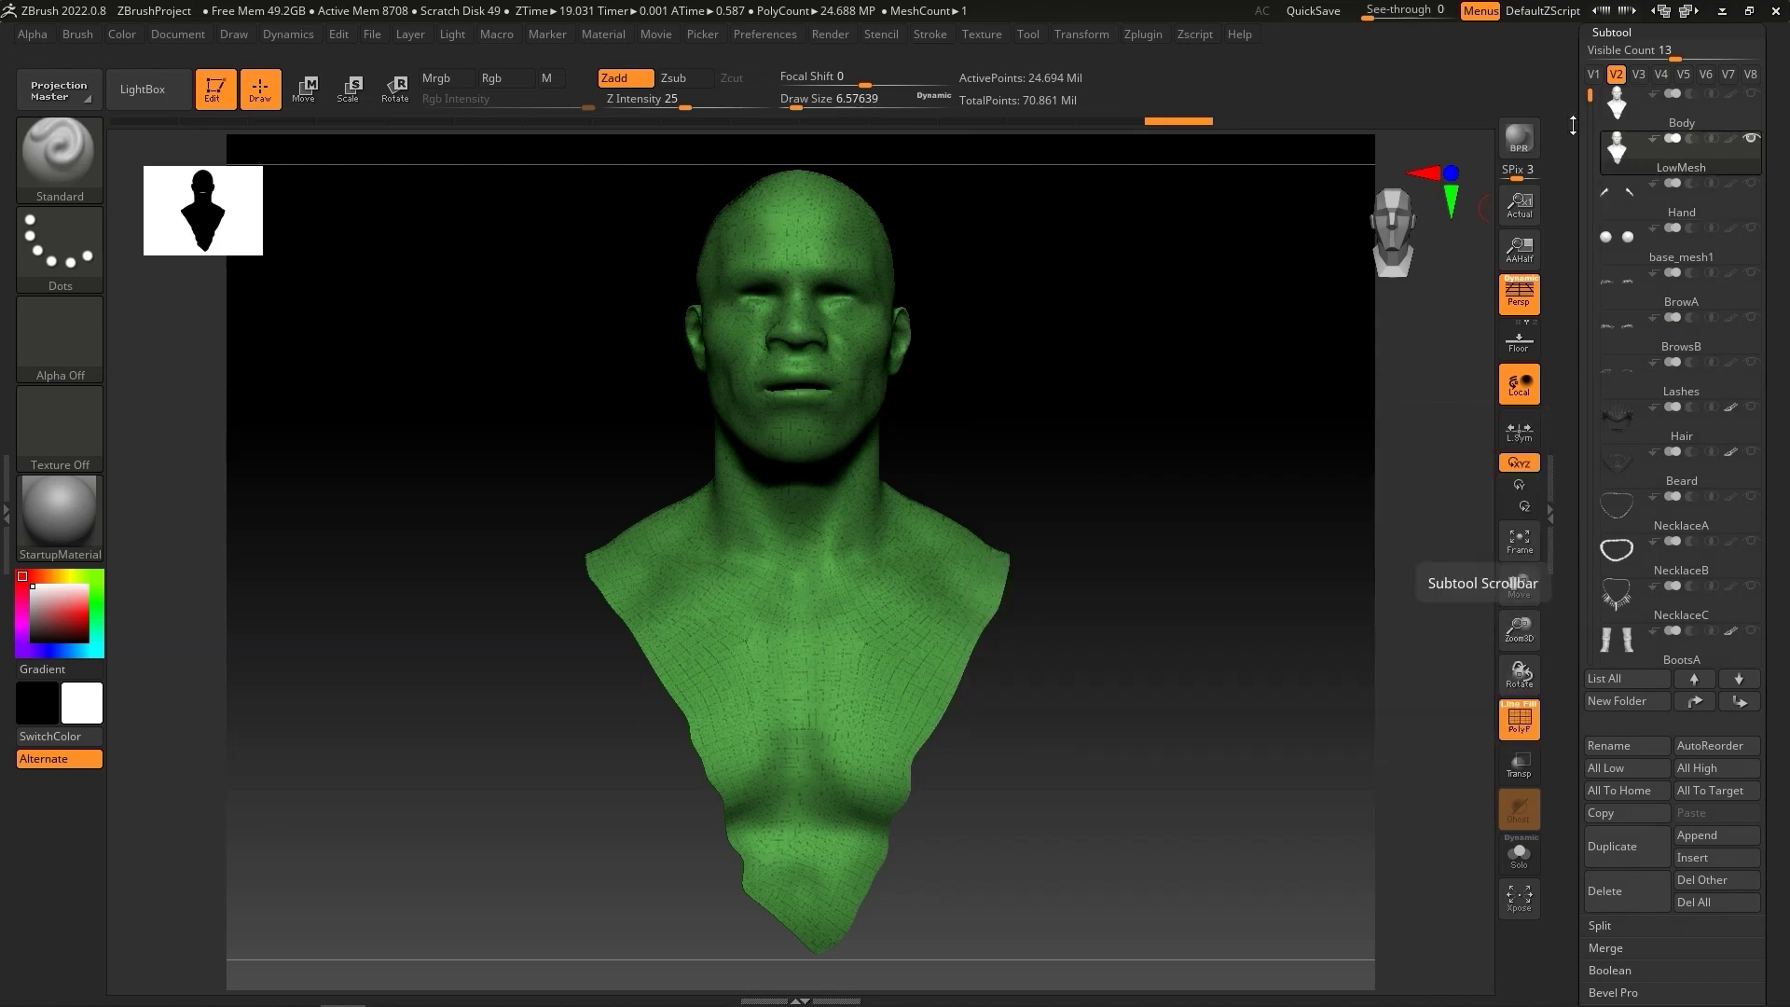
pyautogui.click(1751, 194)
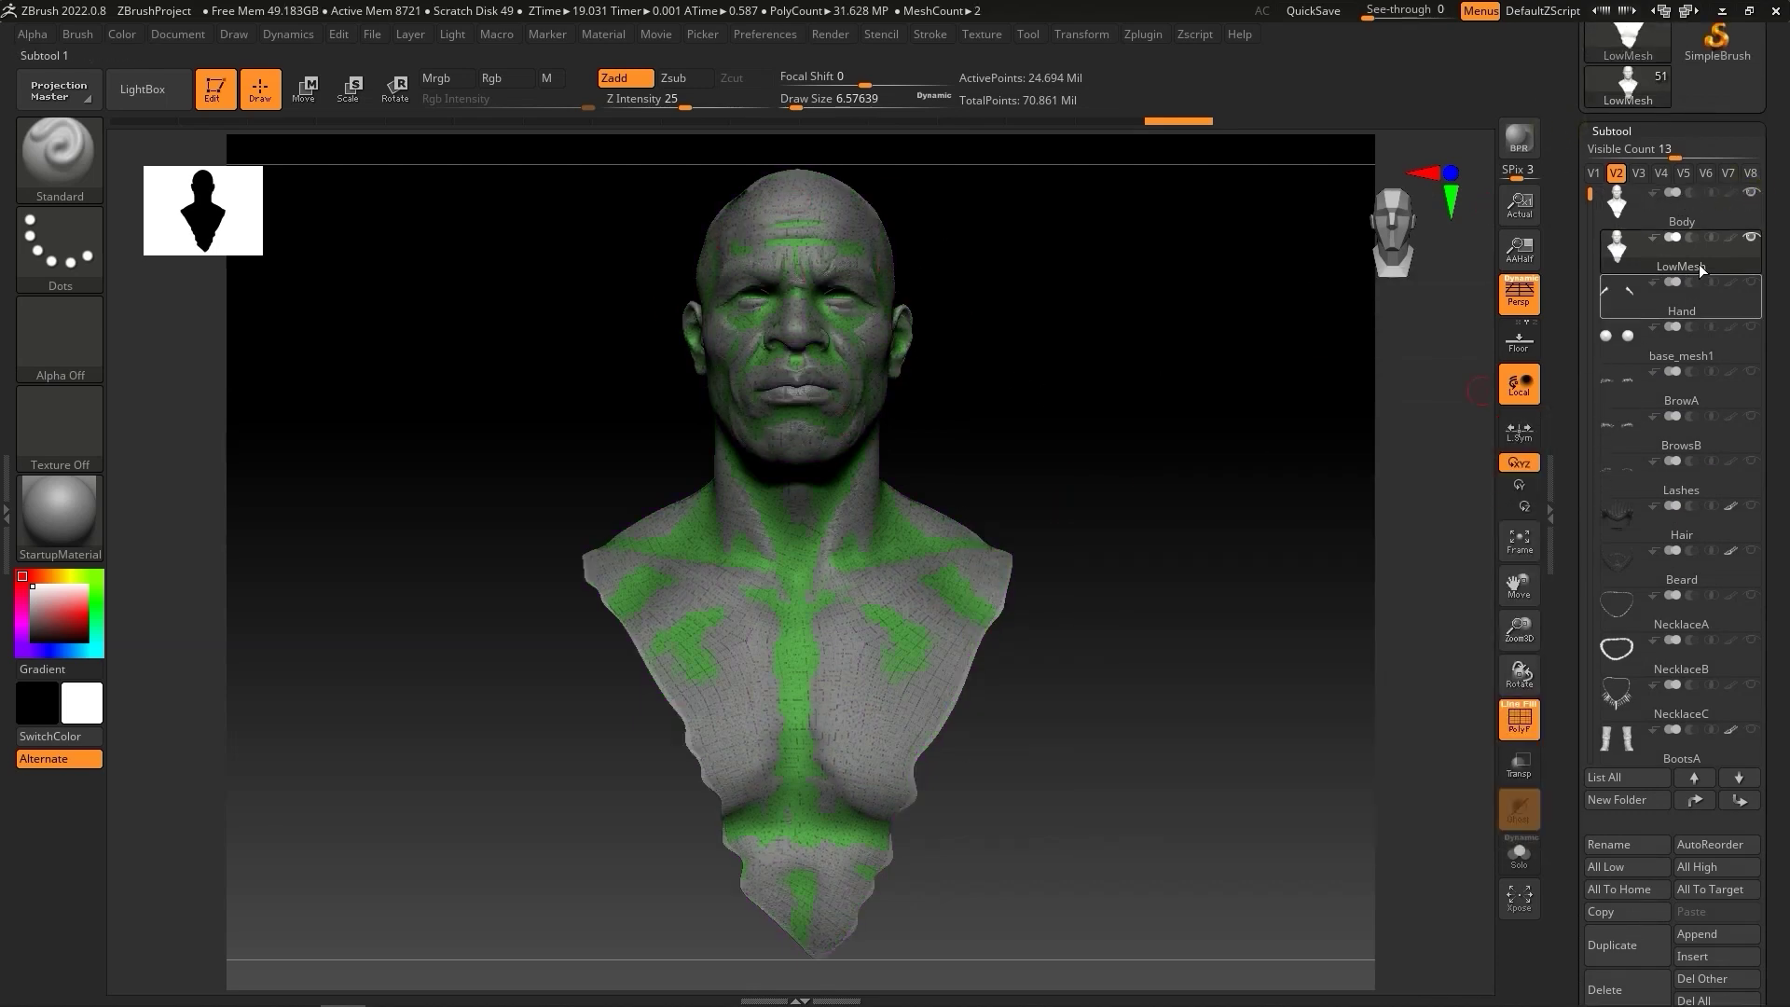
pyautogui.click(1663, 255)
pyautogui.moveTo(1663, 255)
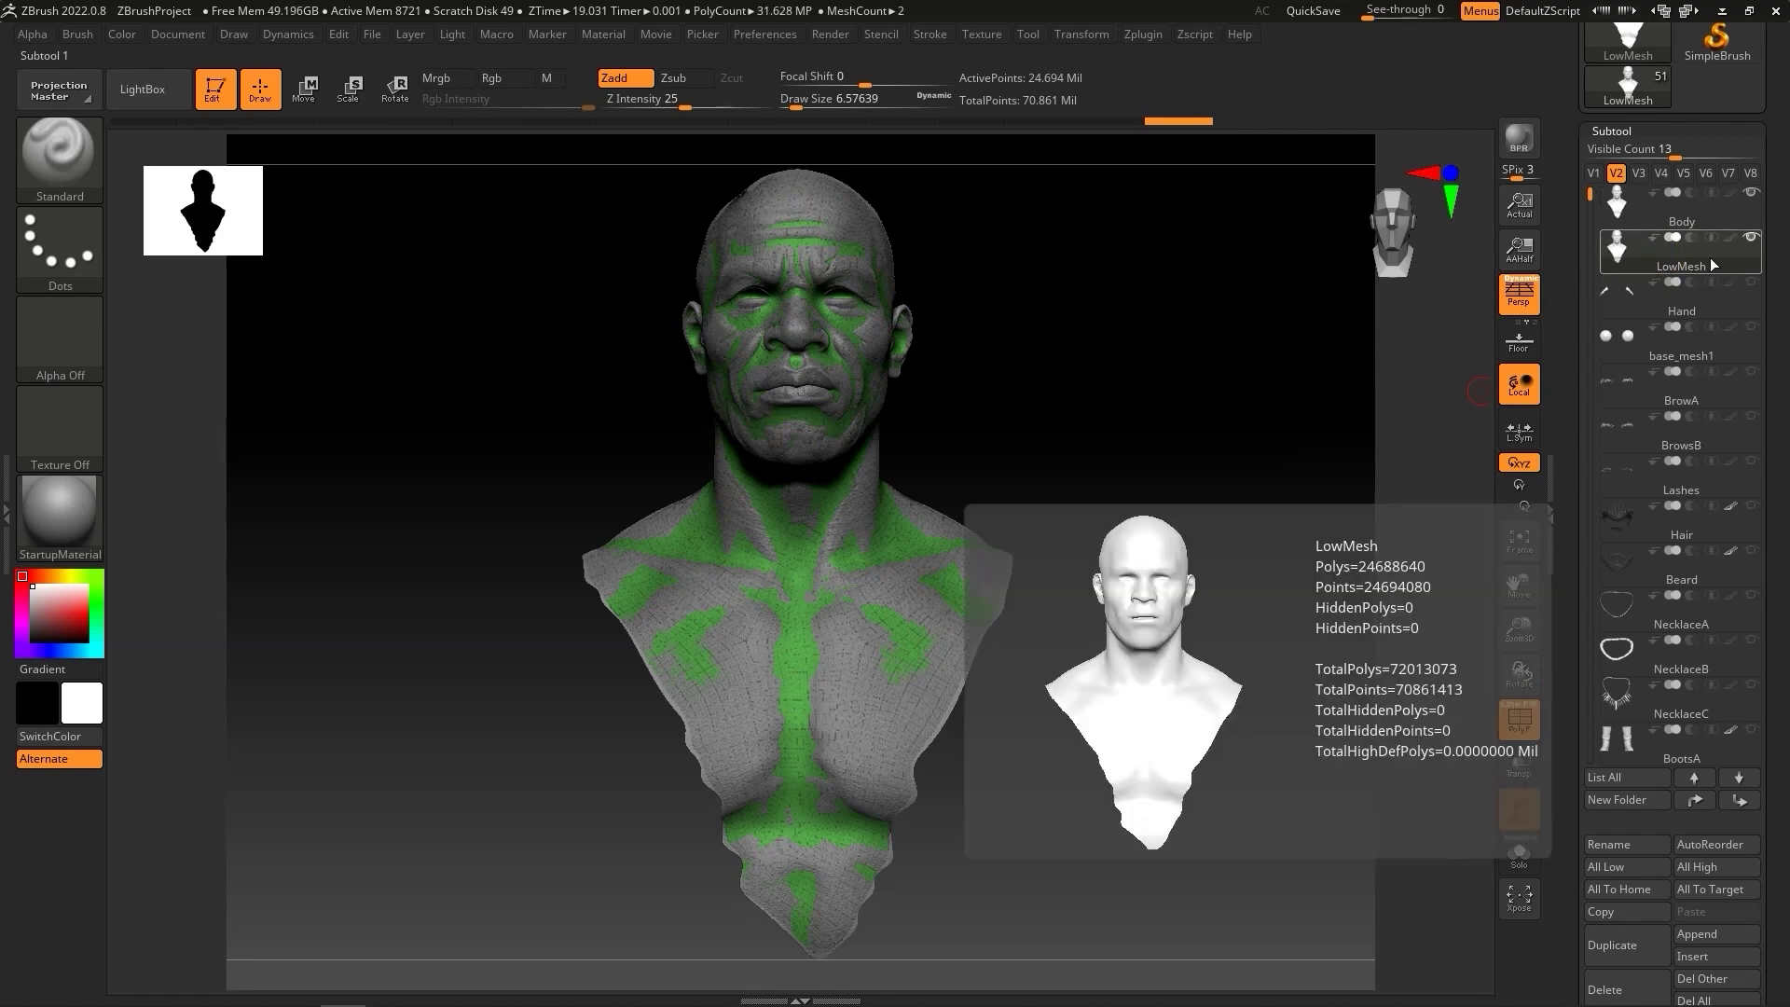
# Step: Project the visible Body detail onto LowMesh with ProjectAll, using a distance of 0.1 and geometry only, with Color disabled
pyautogui.moveTo(1568, 309); pyautogui.dragTo(1548, 123)
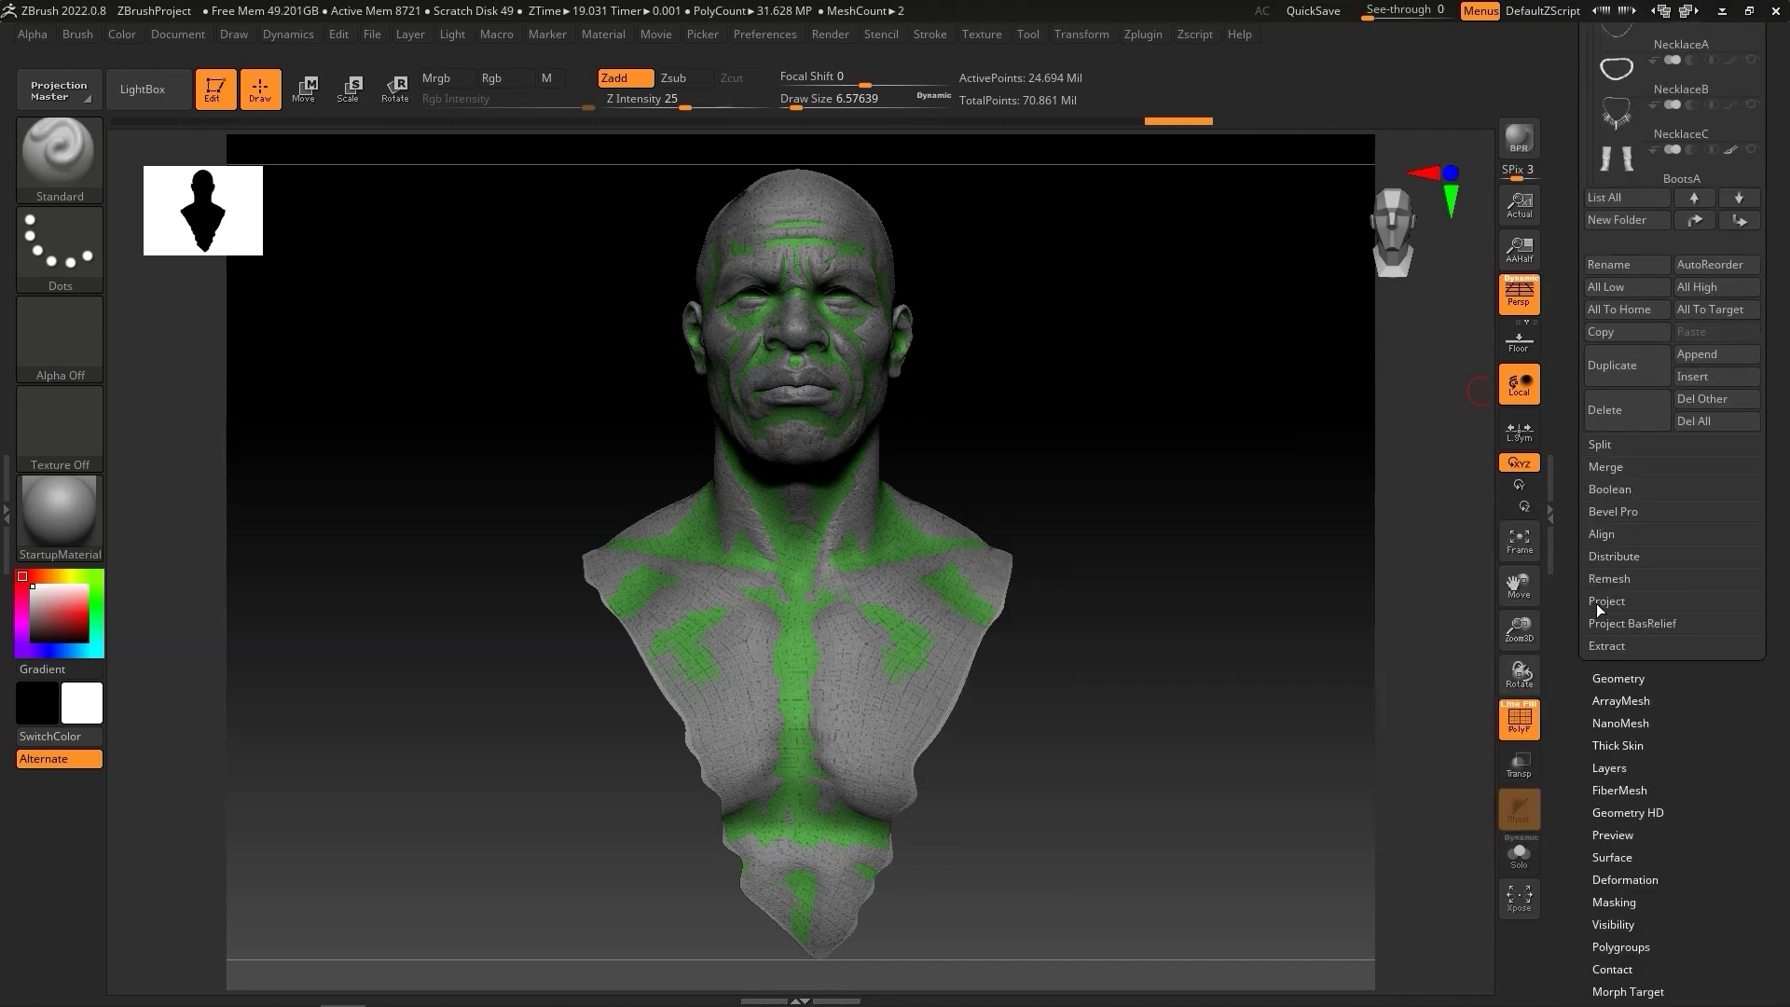
pyautogui.click(1635, 601)
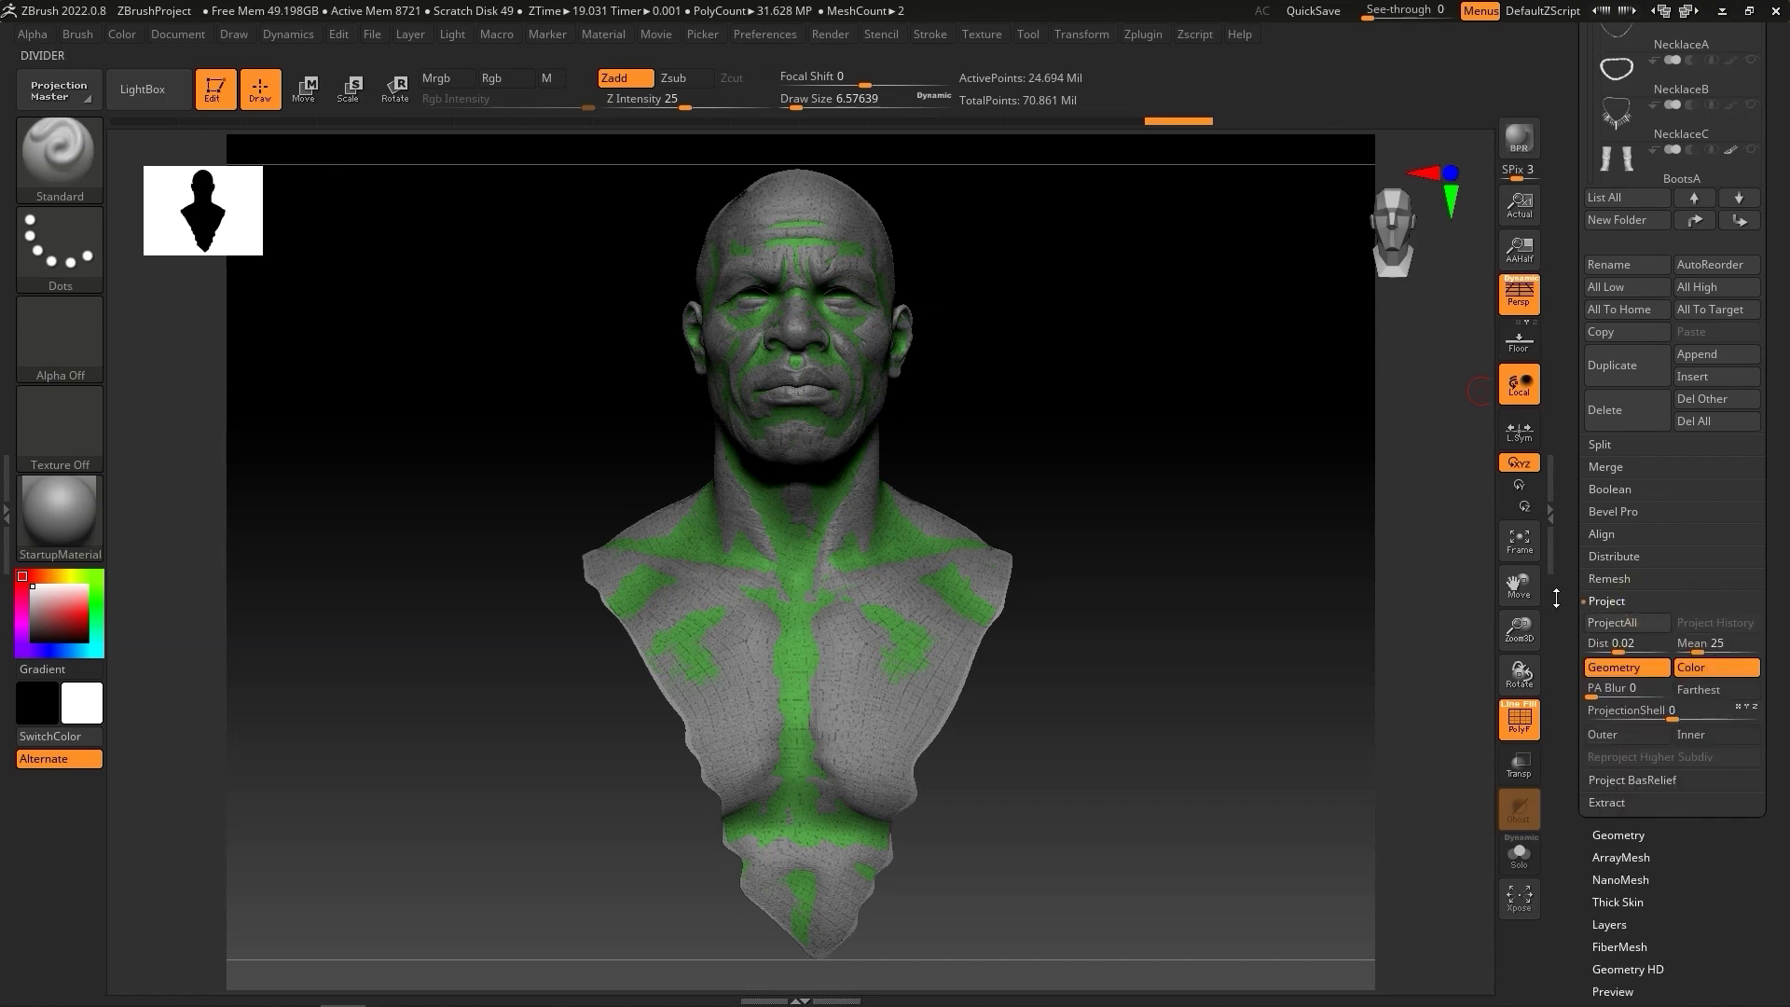
pyautogui.moveTo(1555, 598); pyautogui.dragTo(1564, 477)
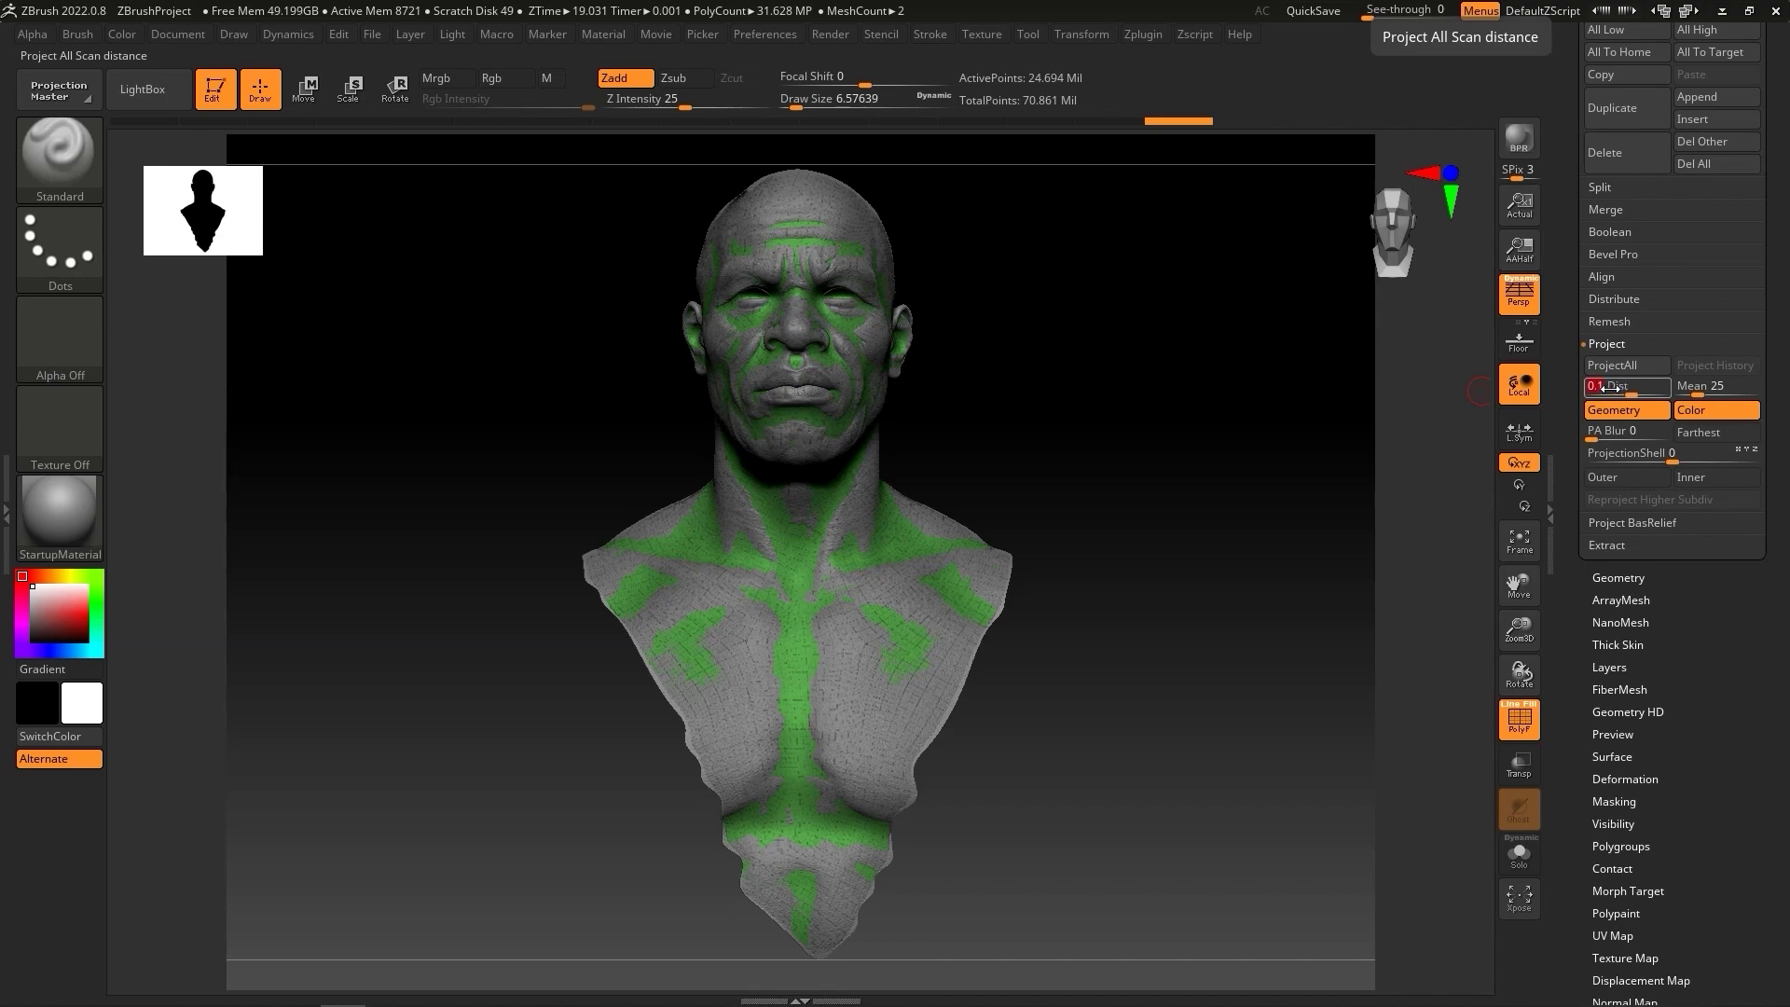
pyautogui.click(1715, 412)
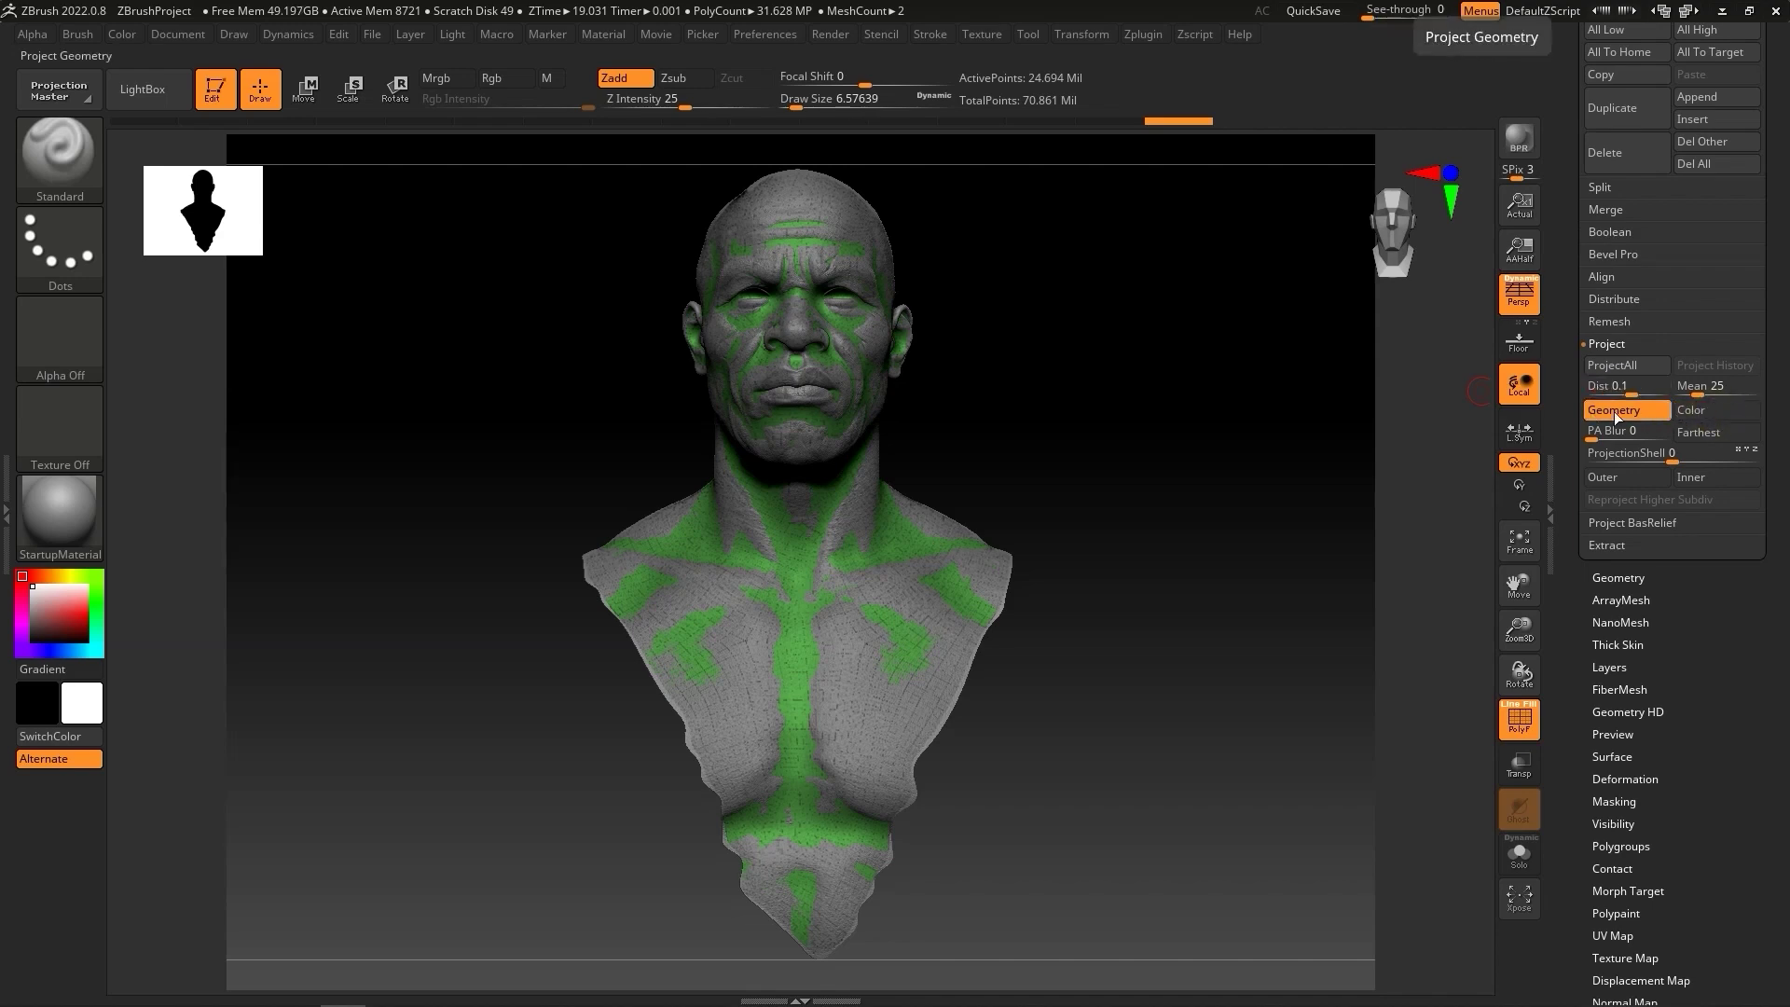
pyautogui.click(1645, 371)
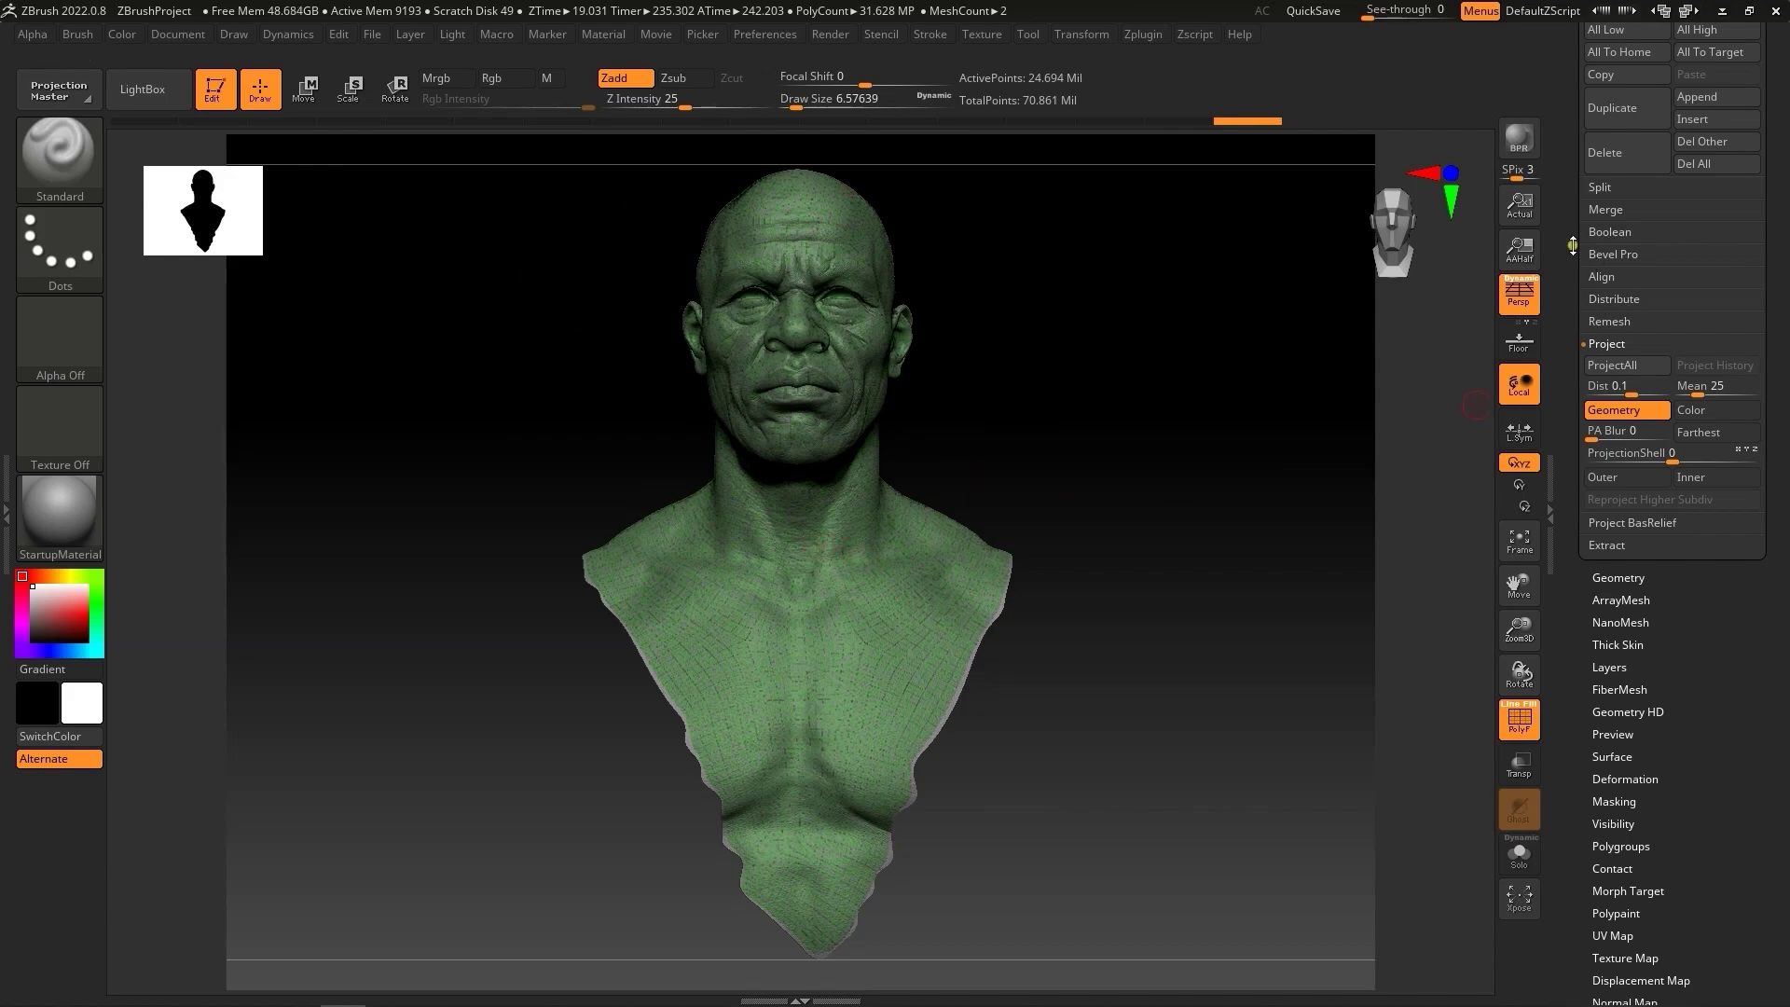
# Step: Hide the Body subtool, turn off the polyframe, and inspect the projected facial detail on LowMesh from several angles
pyautogui.moveTo(1573, 245); pyautogui.dragTo(1566, 507)
pyautogui.click(1750, 452)
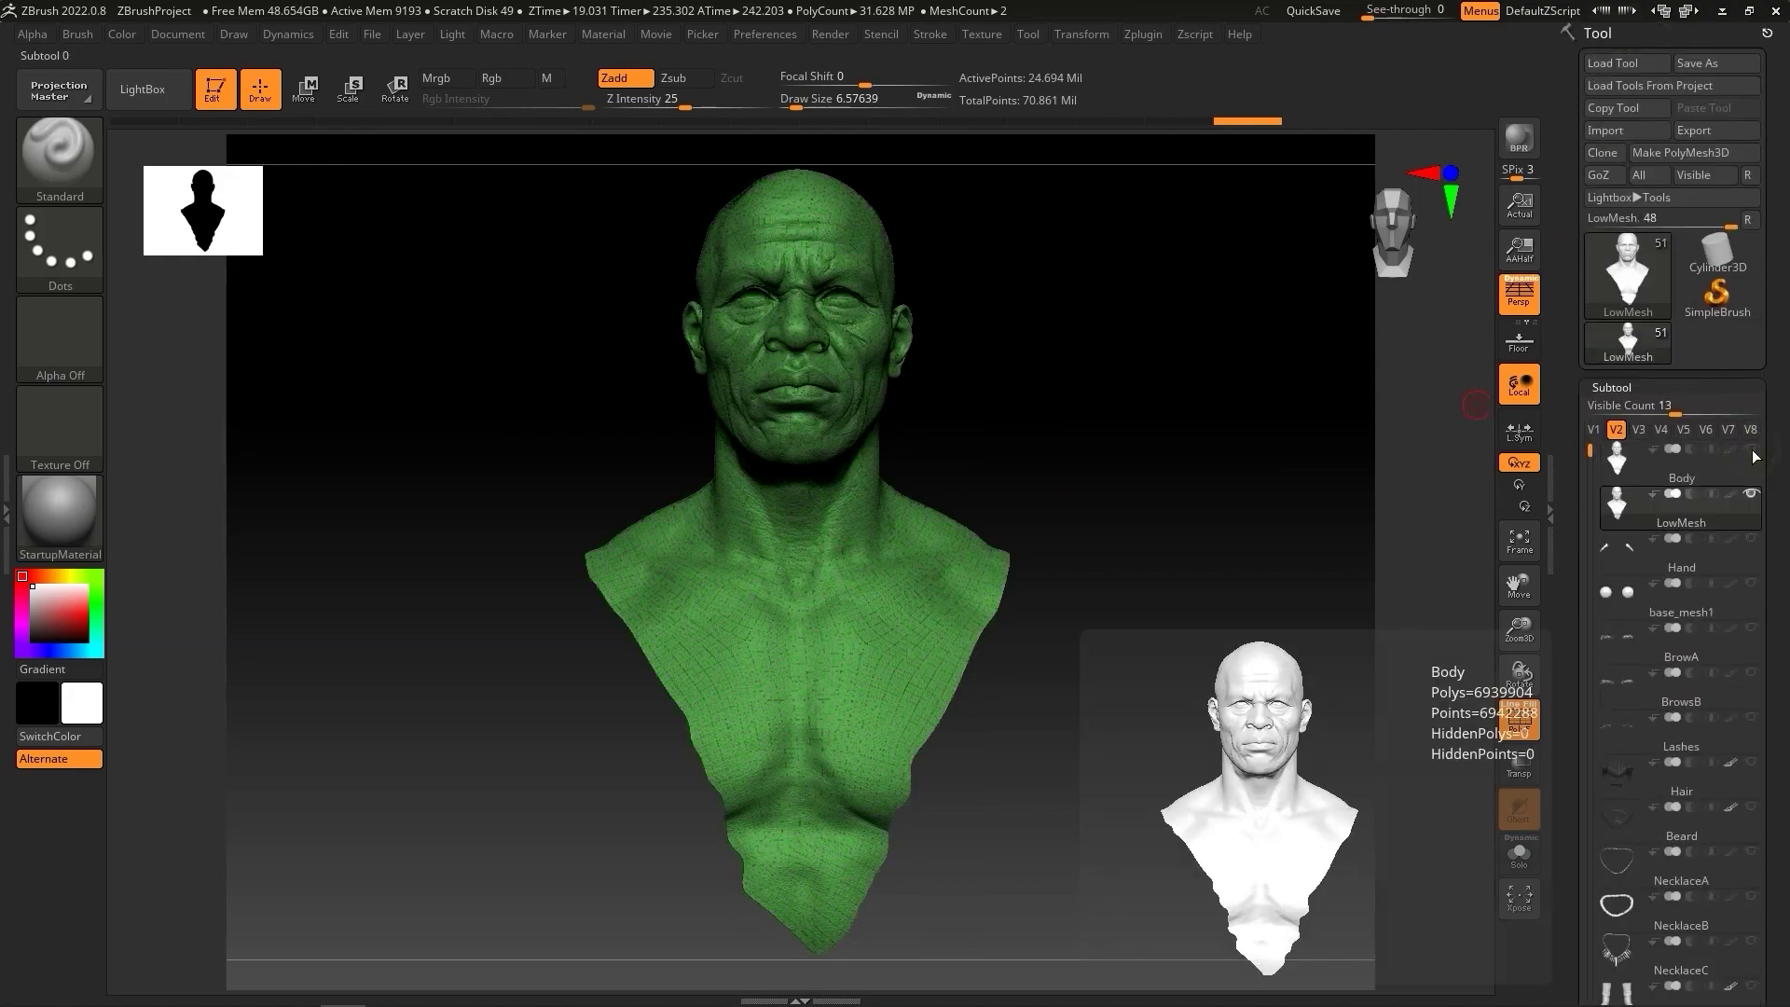
pyautogui.keyDown('ctrl'); pyautogui.moveTo(905, 350); pyautogui.dragTo(1047, 575, button='right'); pyautogui.keyUp('ctrl')
pyautogui.keyDown('alt'); pyautogui.moveTo(794, 312); pyautogui.dragTo(1014, 503, button='right'); pyautogui.keyUp('alt')
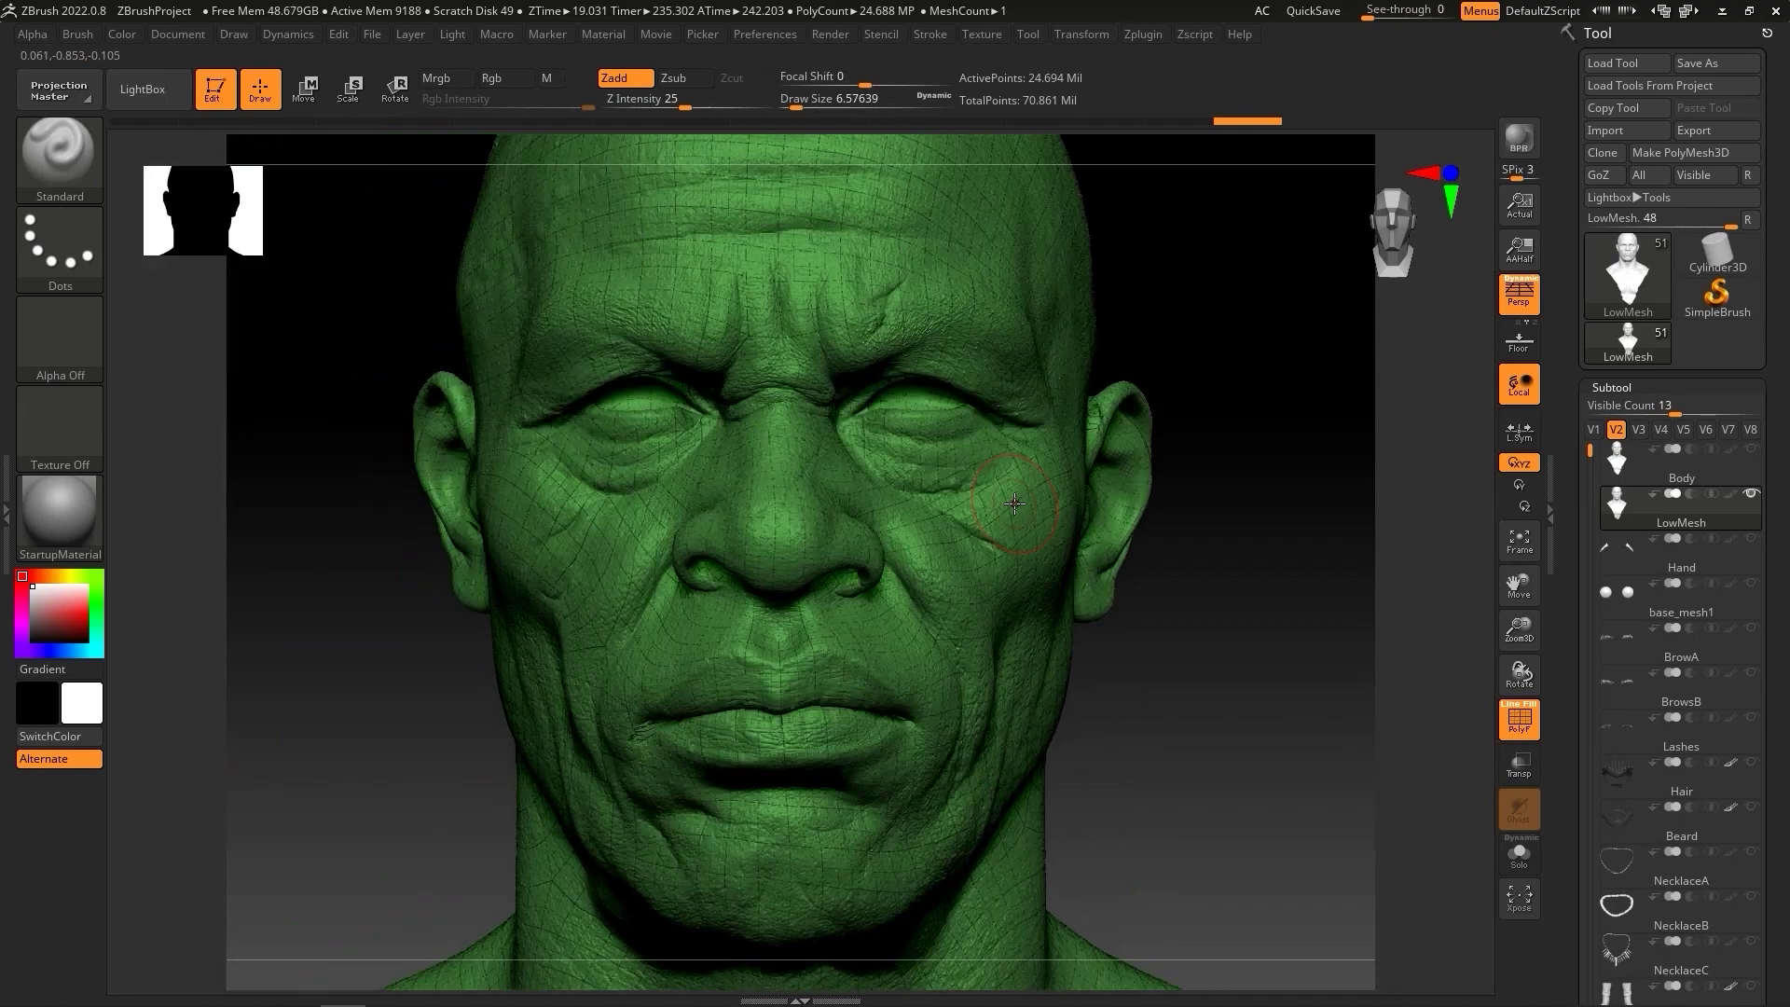
pyautogui.click(1519, 720)
pyautogui.moveTo(859, 551); pyautogui.dragTo(908, 535, button='right')
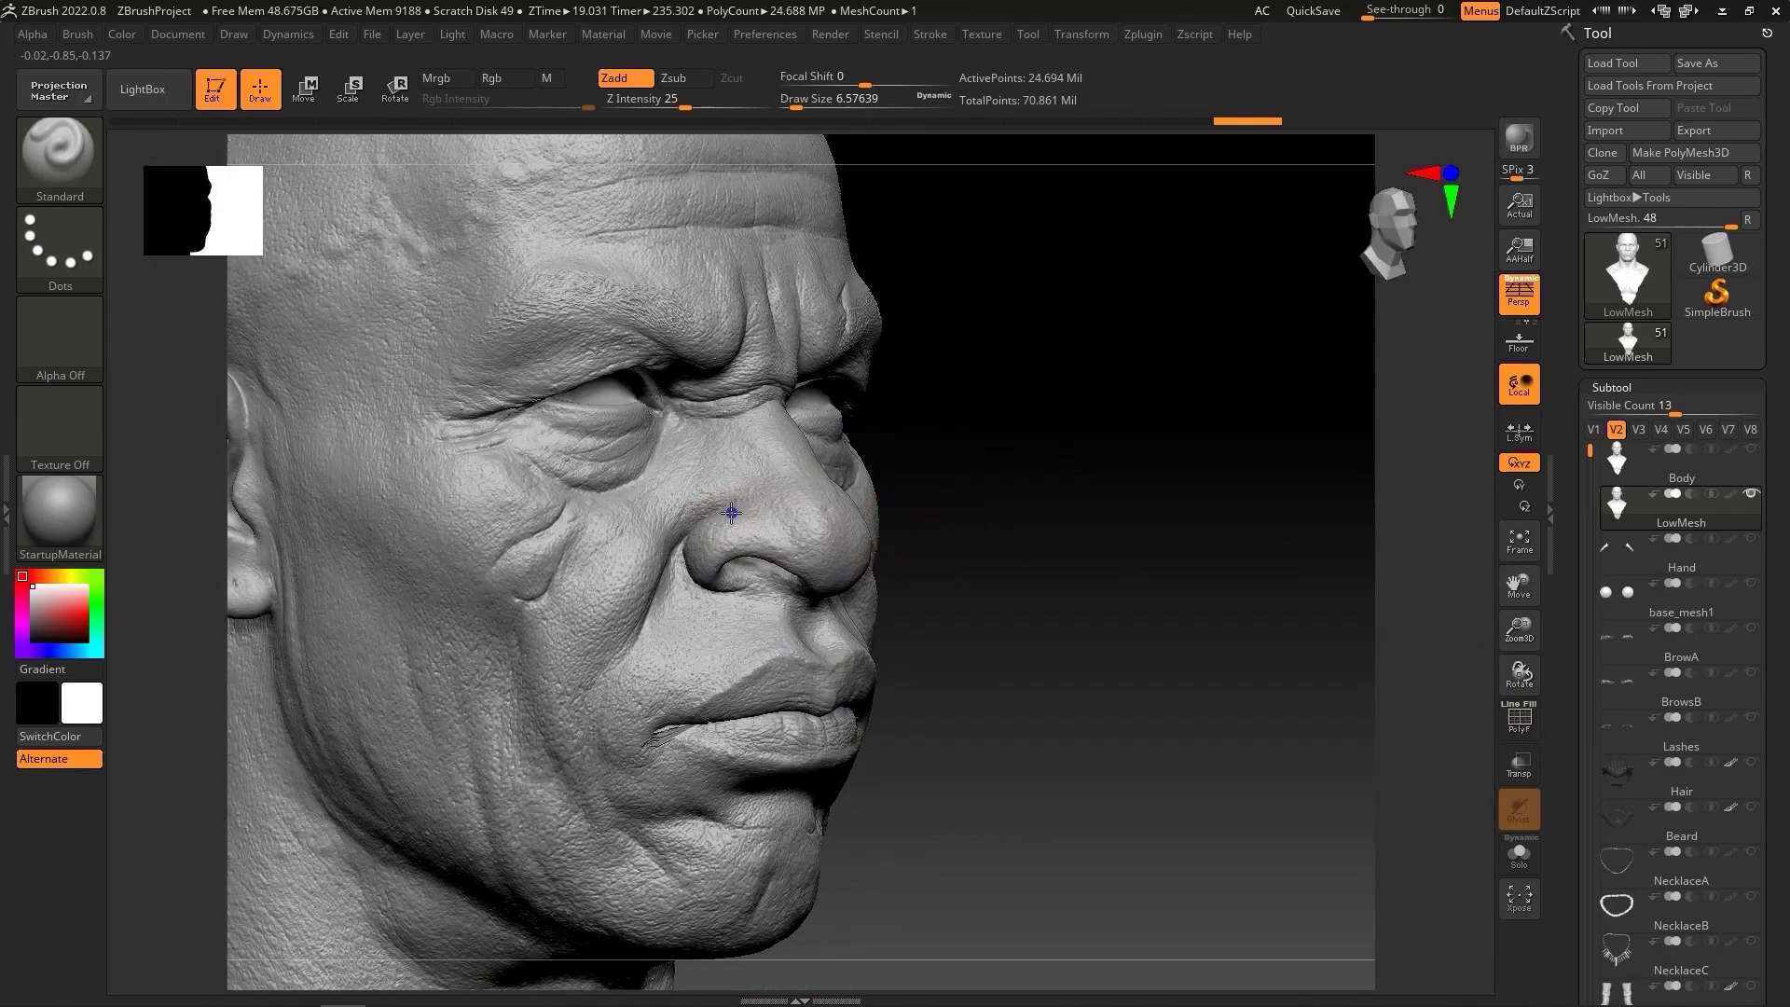
pyautogui.keyDown('alt'); pyautogui.moveTo(731, 513); pyautogui.dragTo(523, 439, button='right'); pyautogui.keyUp('alt')
pyautogui.moveTo(1087, 487); pyautogui.dragTo(997, 494, button='right')
pyautogui.keyDown('alt'); pyautogui.moveTo(1122, 515); pyautogui.dragTo(709, 522, button='right'); pyautogui.keyUp('alt')
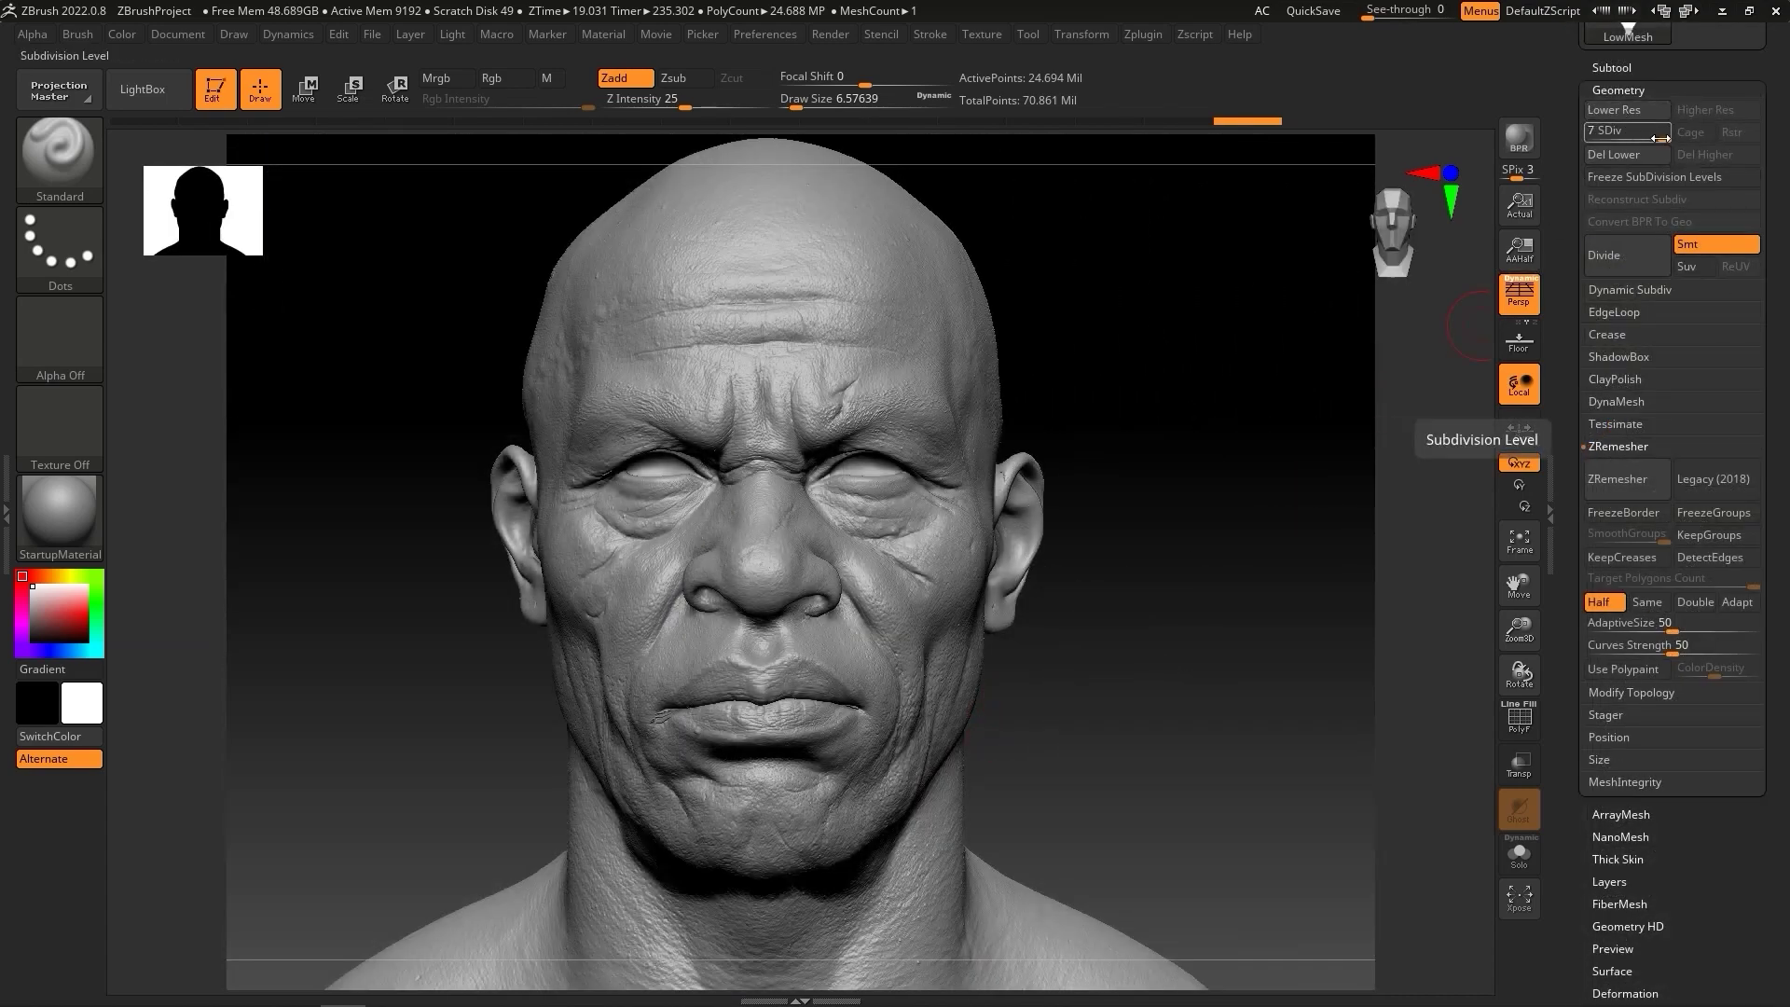
# Step: Check LowMesh at its highest and lowest subdivision levels, and delete the original high-poly Body subtool
pyautogui.moveTo(1658, 138)
pyautogui.mouseDown()
pyautogui.moveTo(1591, 138)
pyautogui.moveTo(1665, 138)
pyautogui.mouseUp()
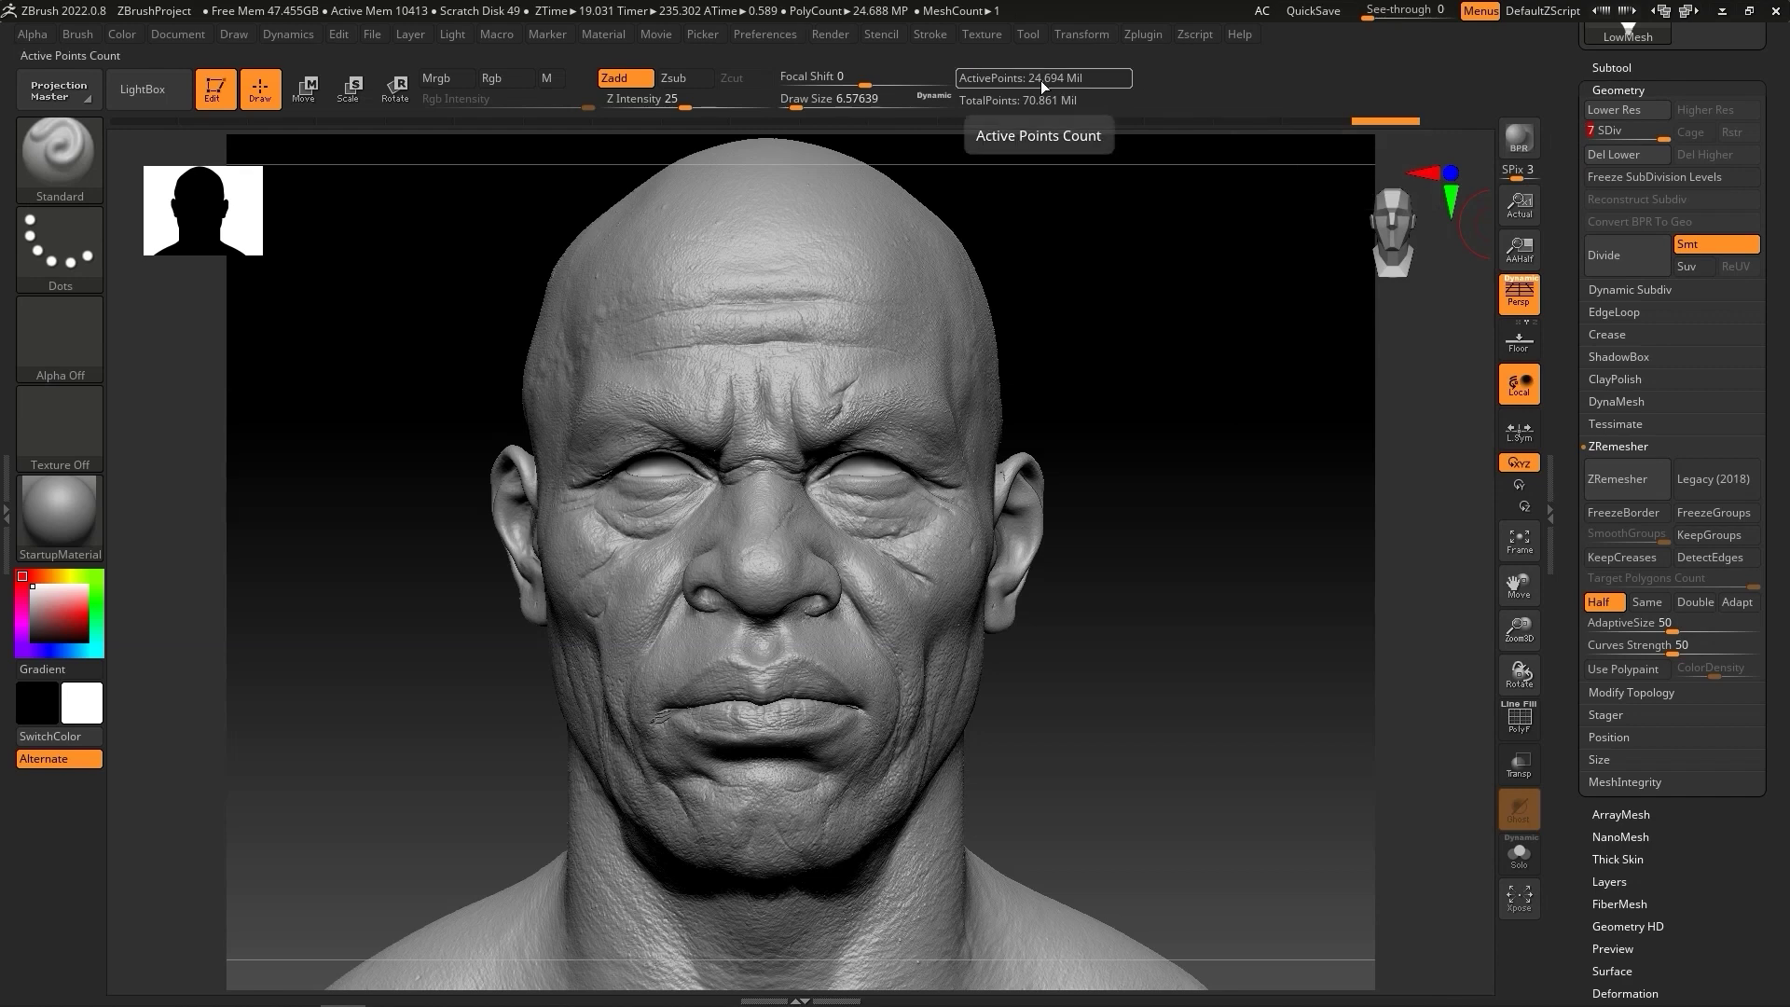
pyautogui.moveTo(1658, 137); pyautogui.dragTo(1622, 140)
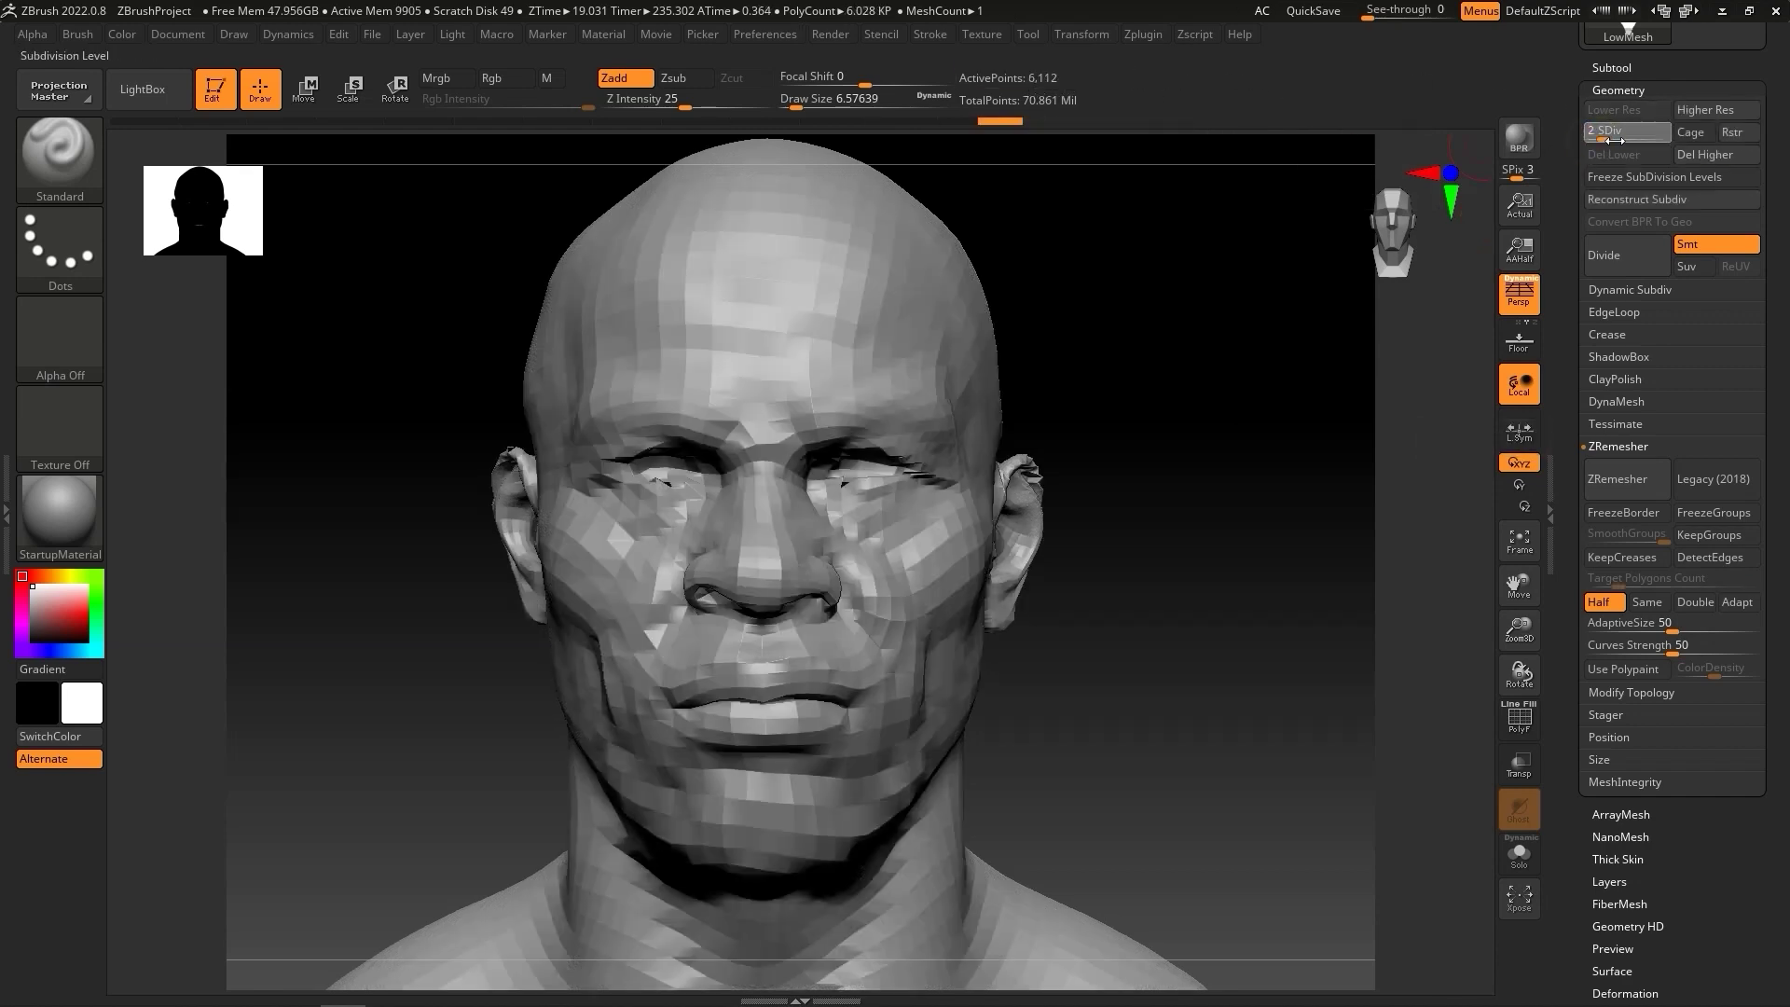
pyautogui.click(1610, 67)
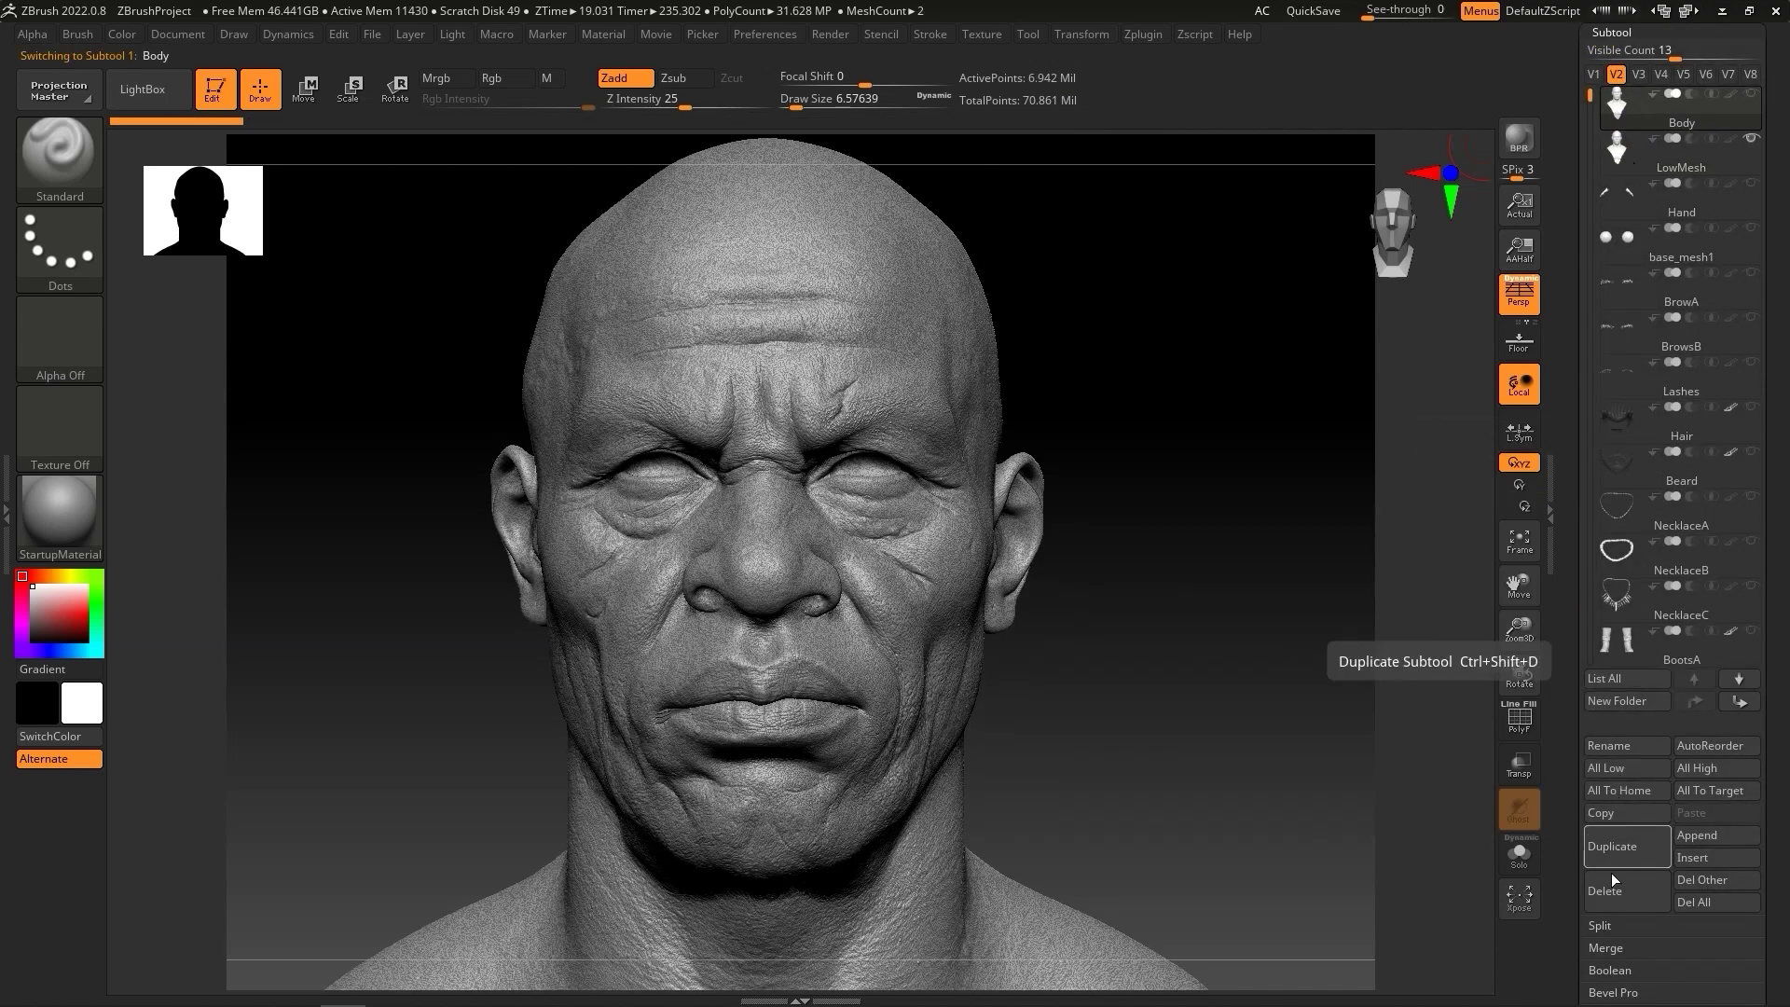
pyautogui.click(1629, 900)
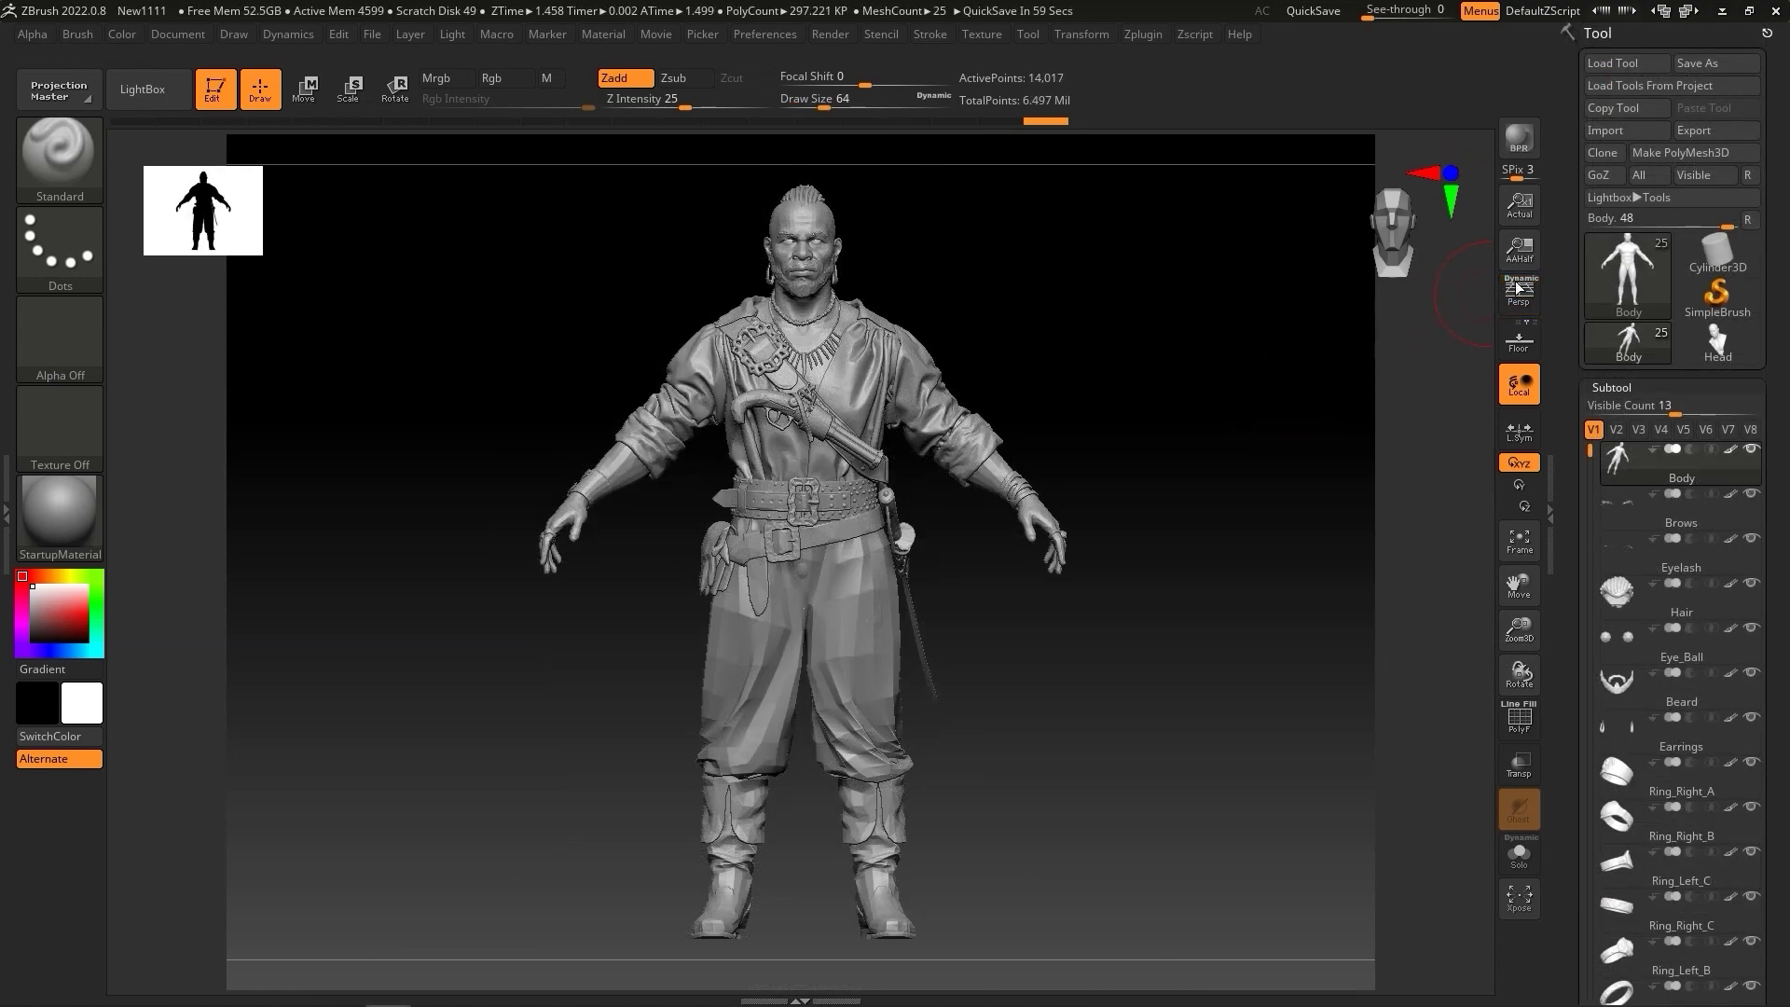
# Step: Send all subtools of the full character through GoZ to Character Creator 4 and import them with the Create Prop action
pyautogui.moveTo(1602, 271)
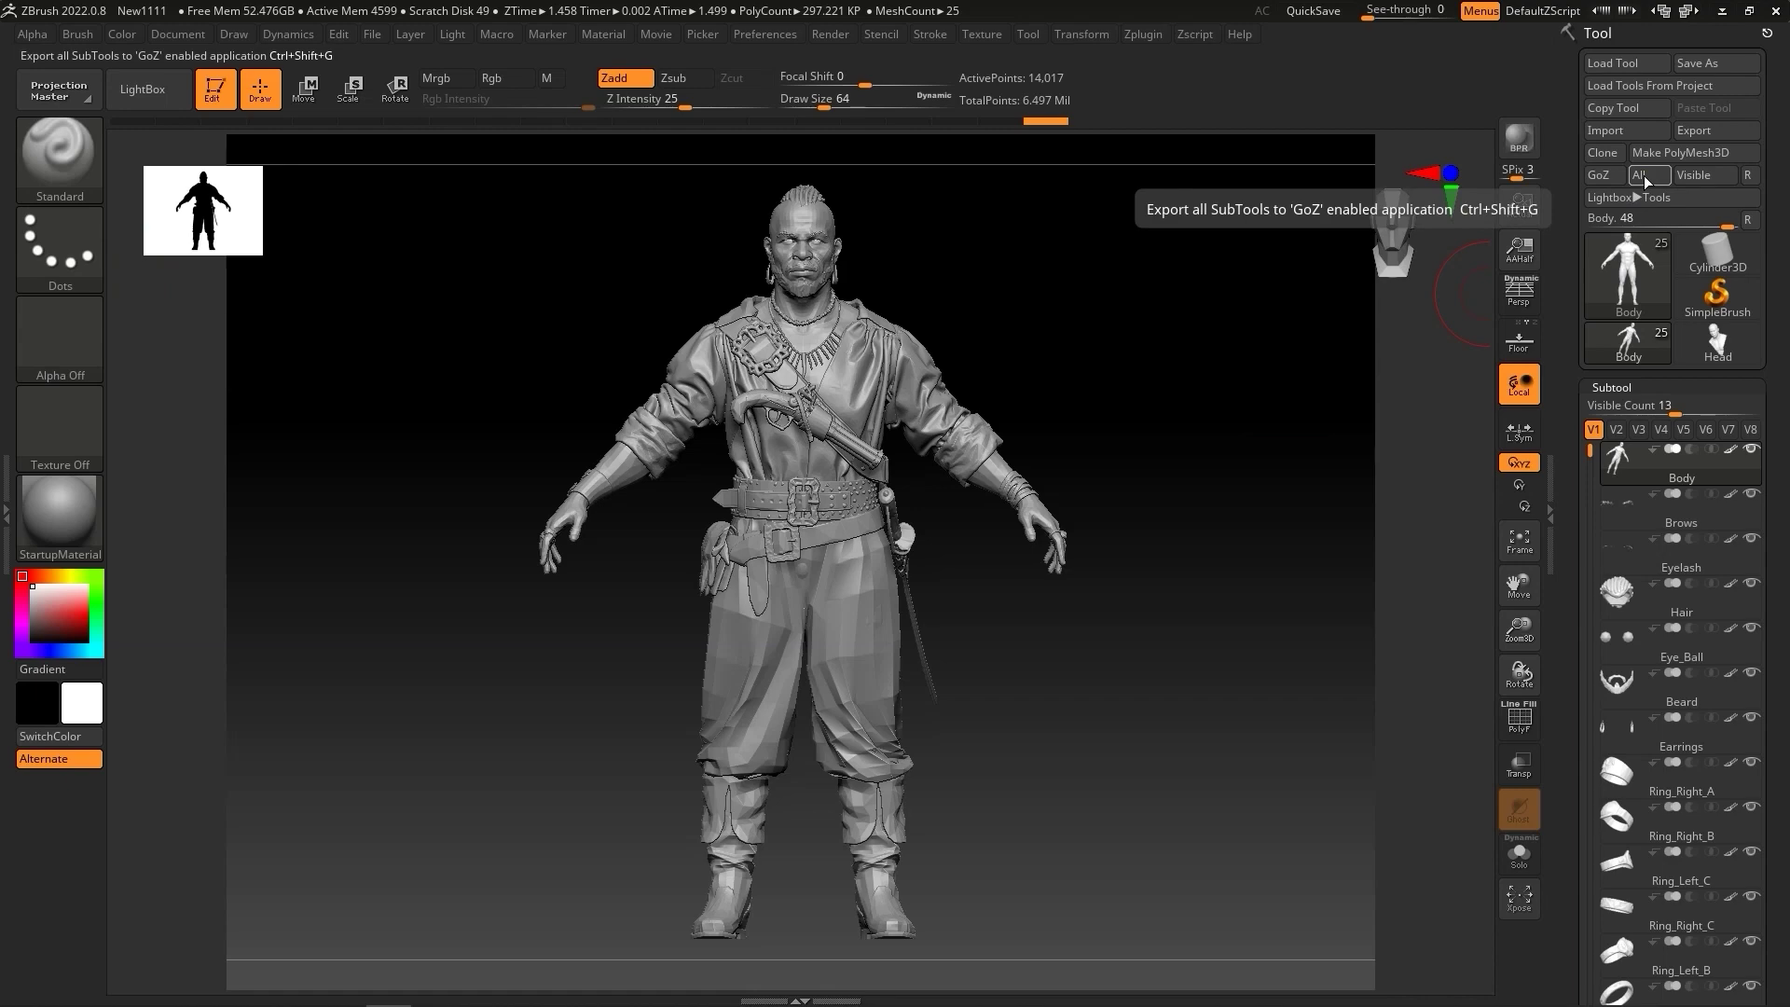
pyautogui.click(1643, 175)
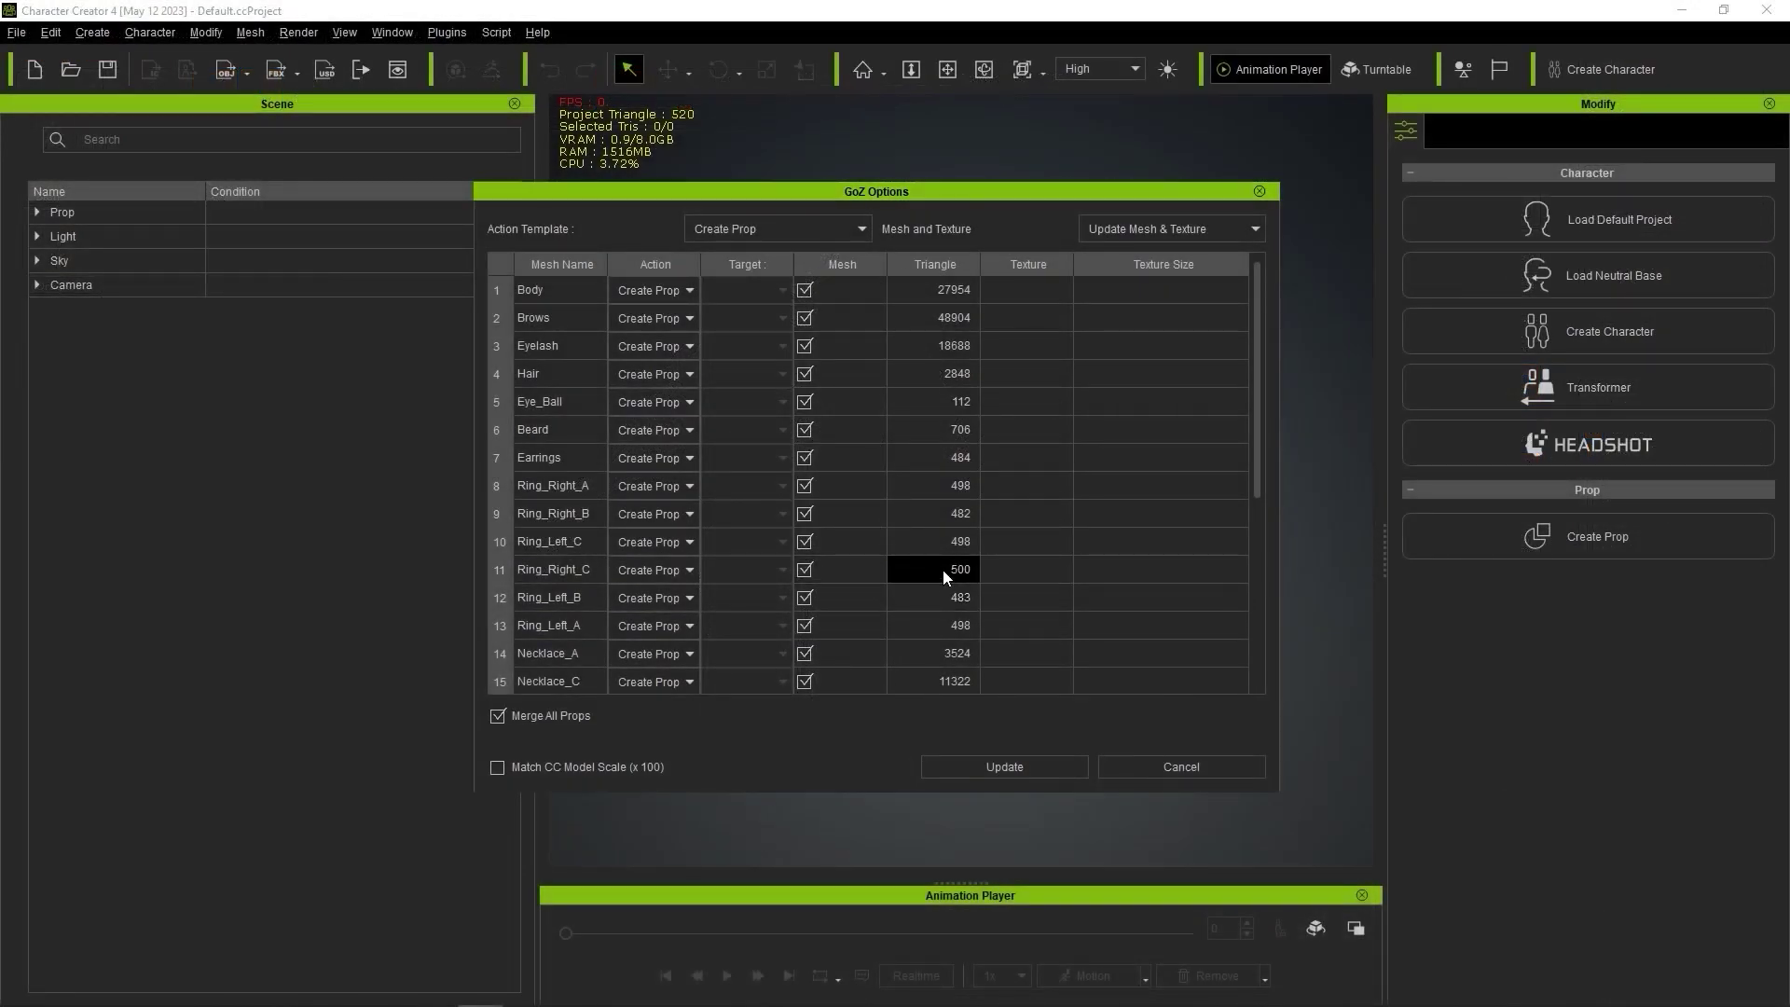
pyautogui.moveTo(1256, 378); pyautogui.dragTo(1234, 324)
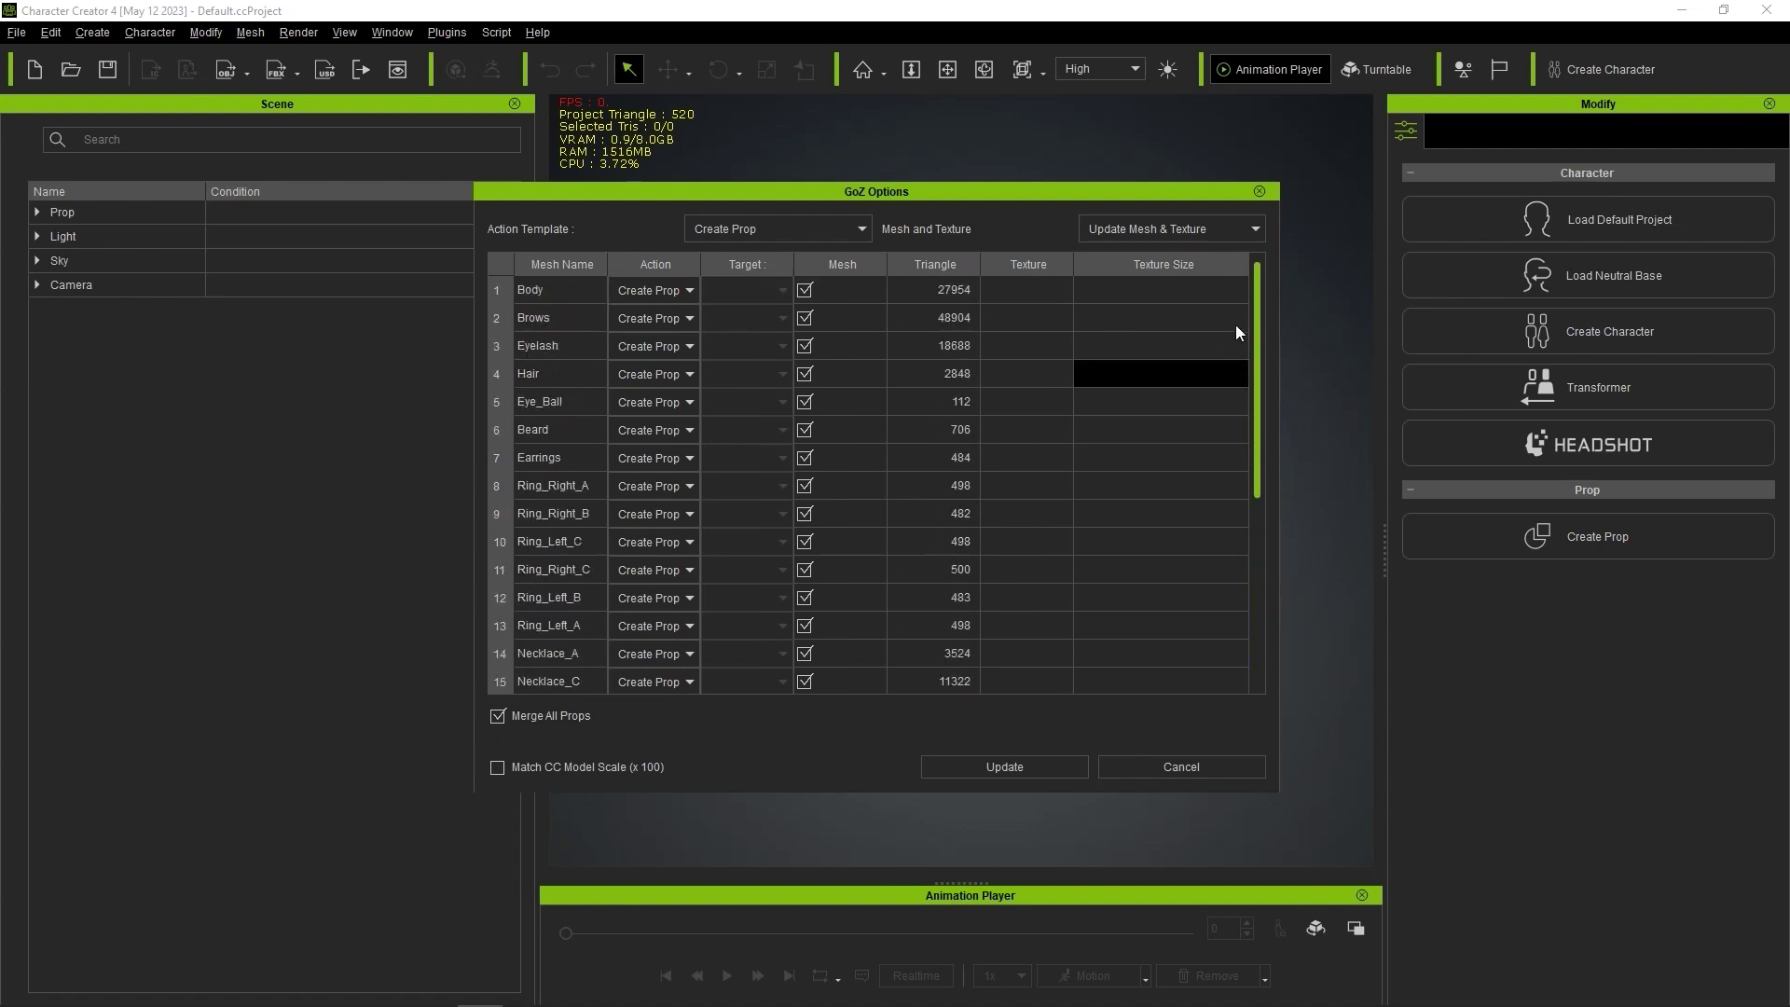
pyautogui.click(1030, 763)
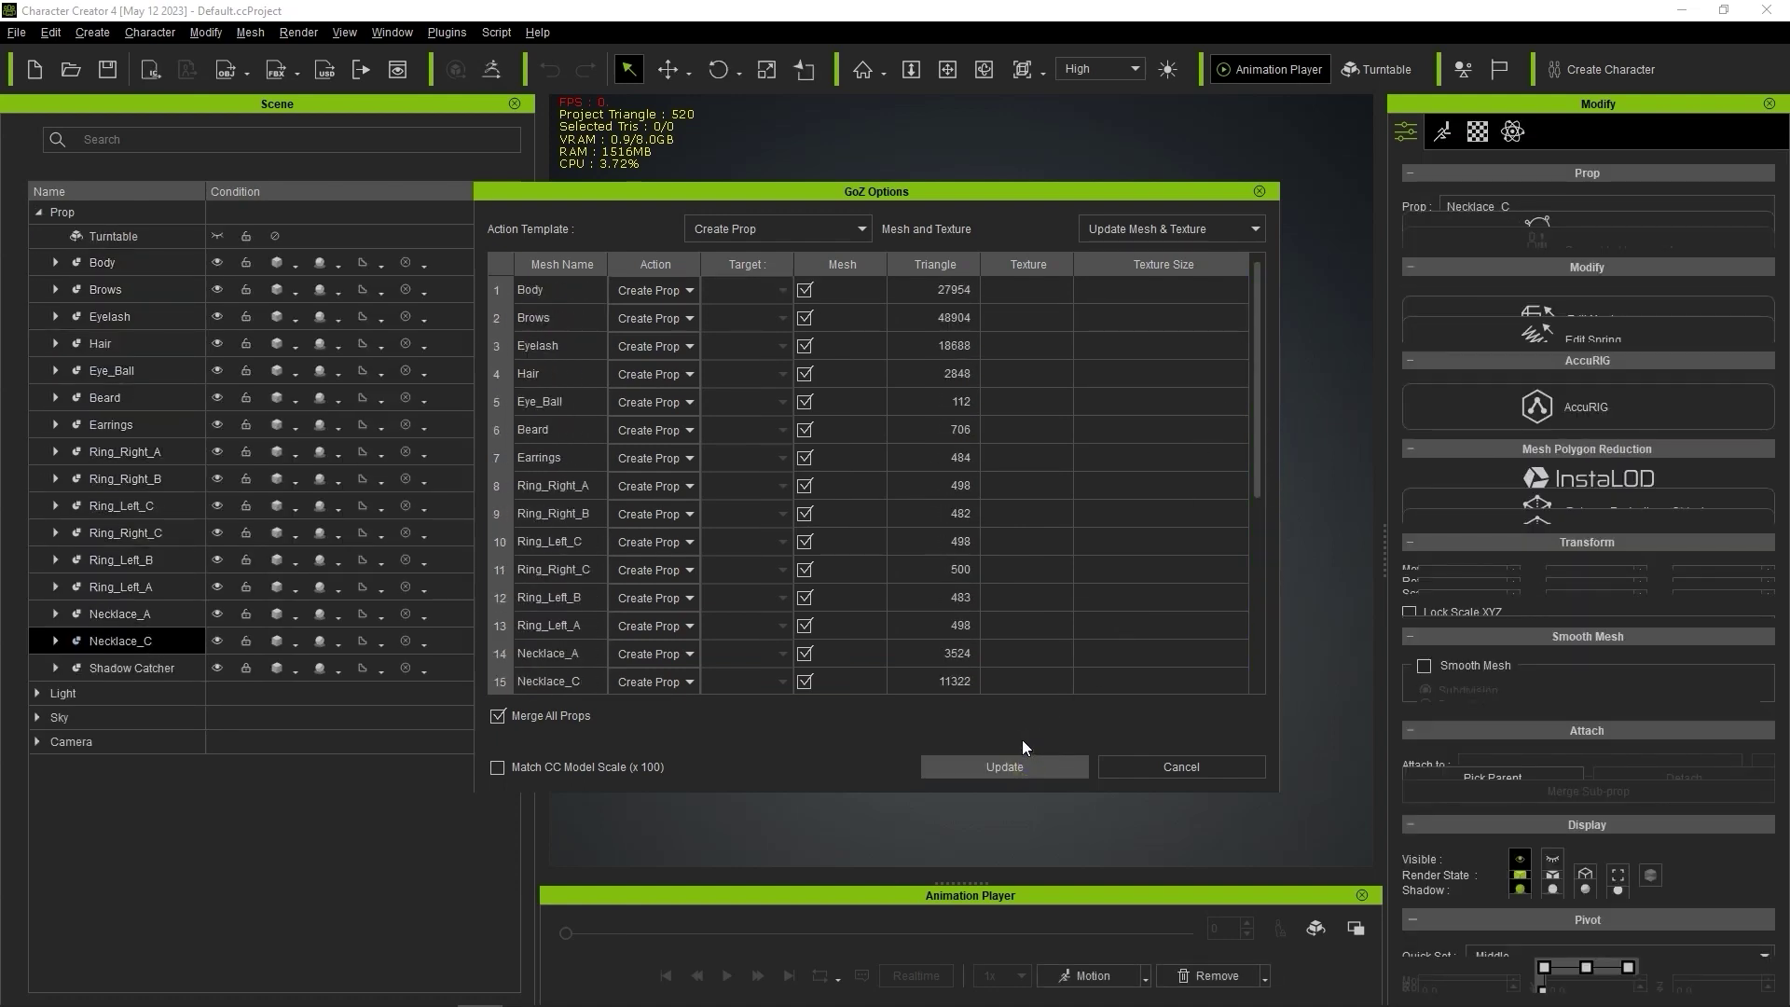